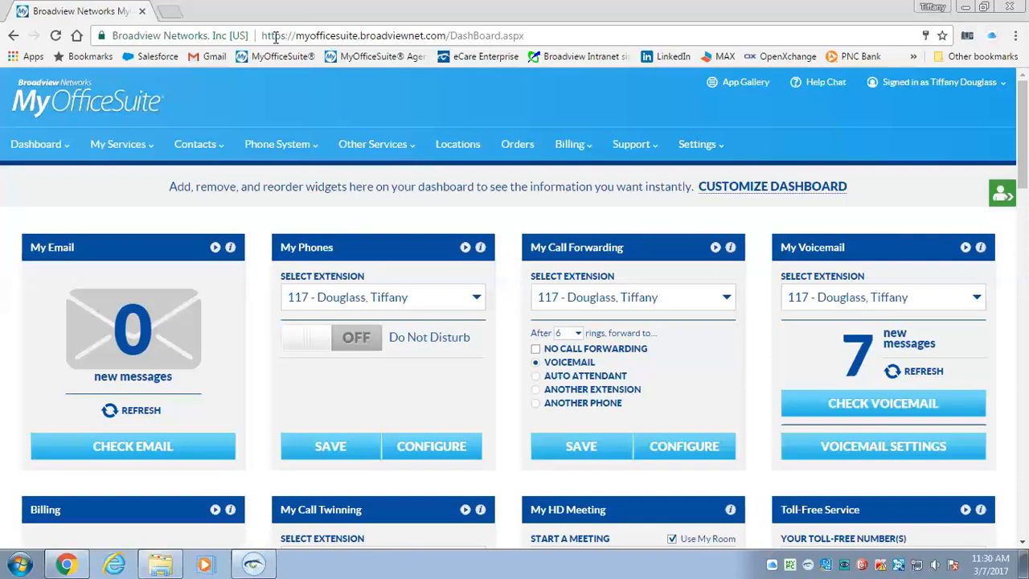
Look over the site address and scroll through the dashboard widgets
{"action": "left_click_drag", "start_coordinate": [263, 35], "coordinate": [443, 45]}
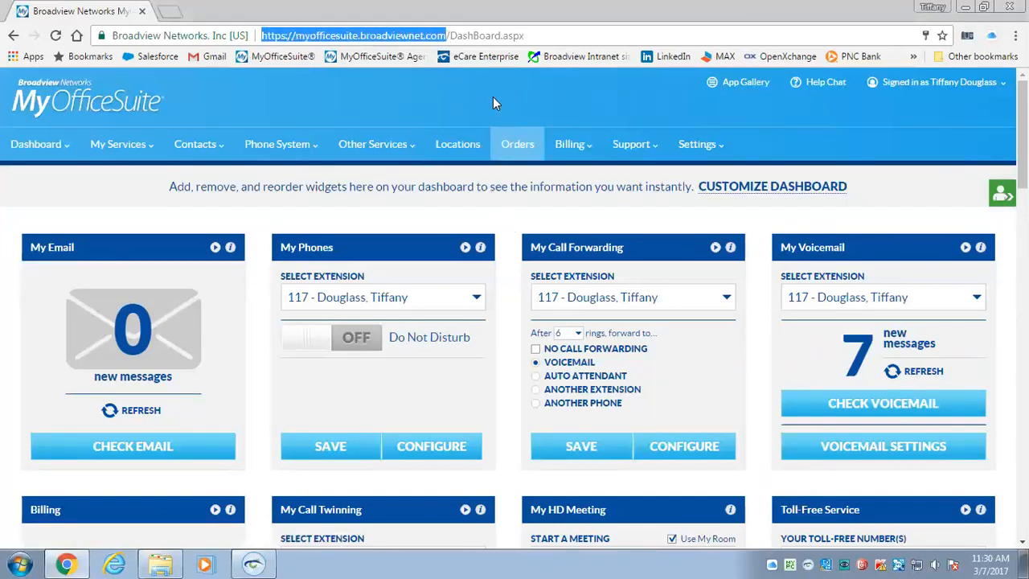
{"action": "left_click", "coordinate": [331, 95]}
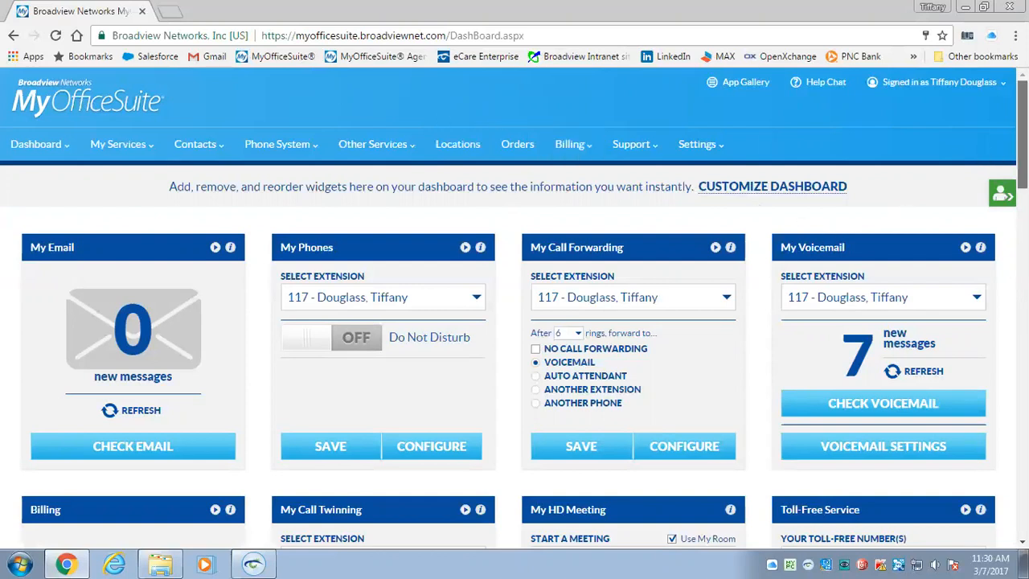
{"action": "scroll", "coordinate": [1022, 132], "scroll_direction": "down", "scroll_amount": 3}
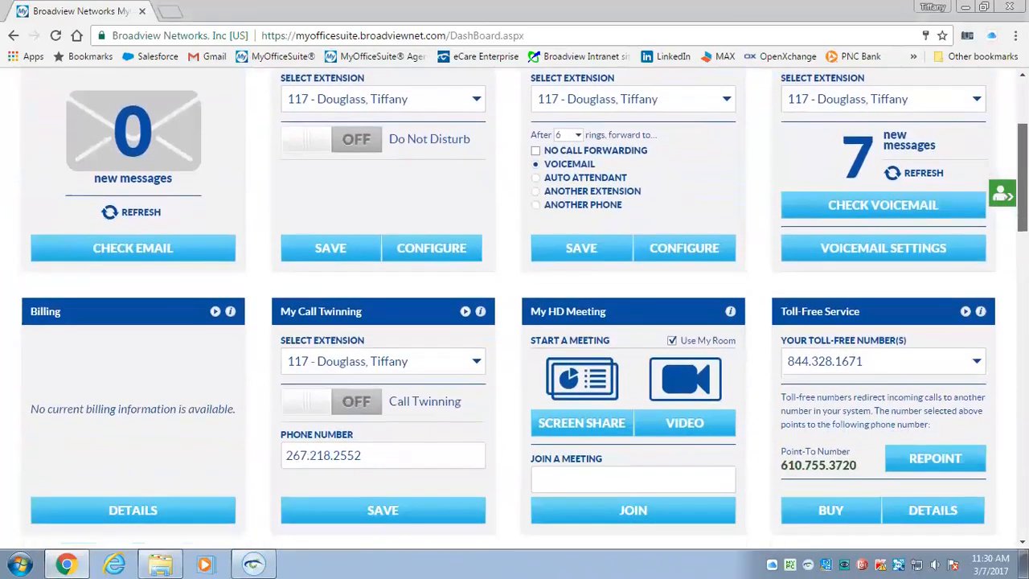
{"action": "scroll", "coordinate": [1022, 133], "scroll_direction": "down", "scroll_amount": 5}
{"action": "scroll", "coordinate": [1022, 133], "scroll_direction": "down", "scroll_amount": 6}
{"action": "scroll", "coordinate": [1022, 133], "scroll_direction": "down", "scroll_amount": 1}
{"action": "scroll", "coordinate": [515, 311], "scroll_direction": "up", "scroll_amount": 11}
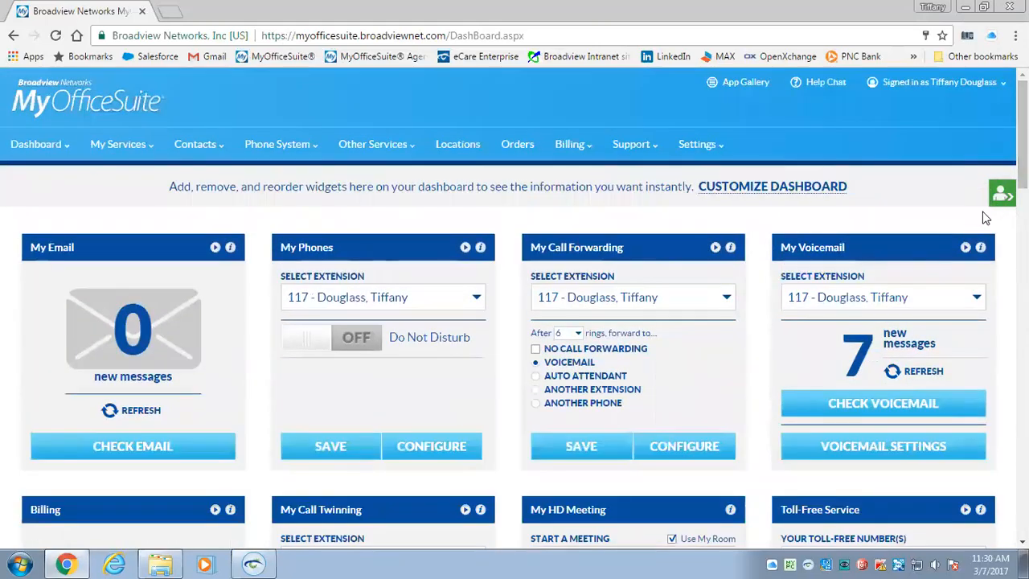
In Customize Dashboard, move Billing to Hide Widgets, drag My Voicemail first, and save
{"action": "left_click", "coordinate": [754, 188]}
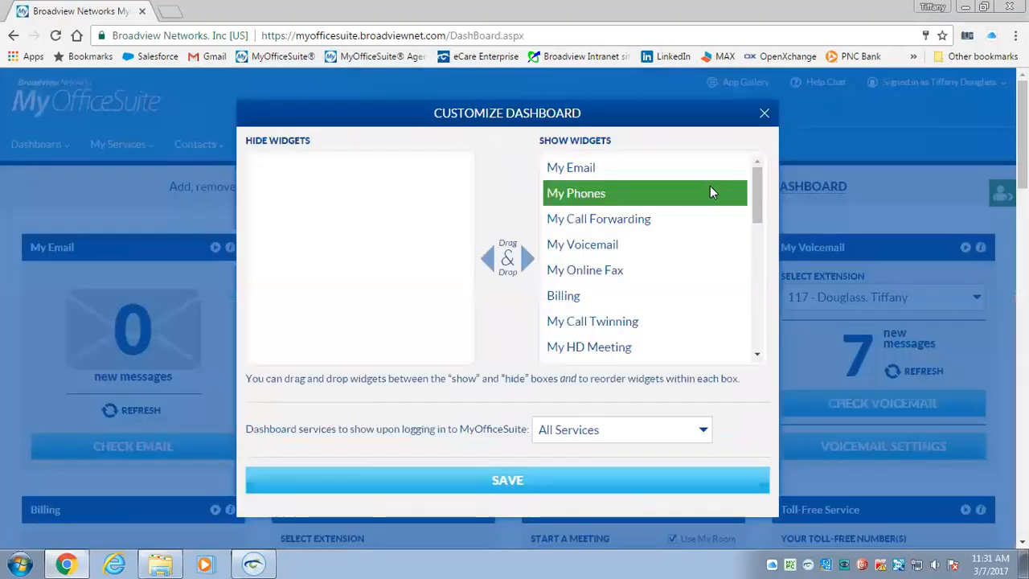
{"action": "left_click", "coordinate": [567, 296]}
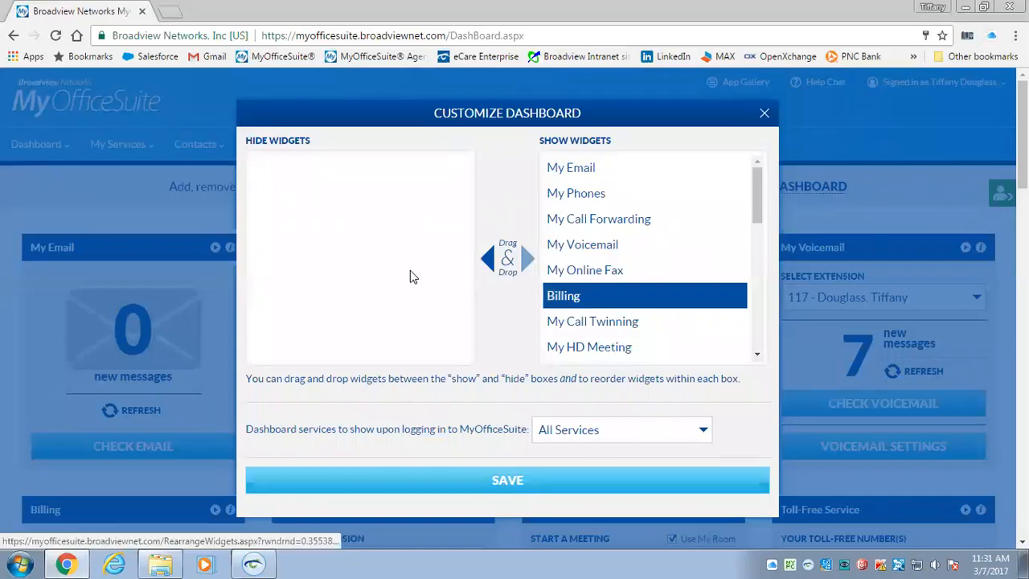
{"action": "left_click", "coordinate": [476, 268]}
{"action": "left_click_drag", "start_coordinate": [598, 254], "coordinate": [591, 164]}
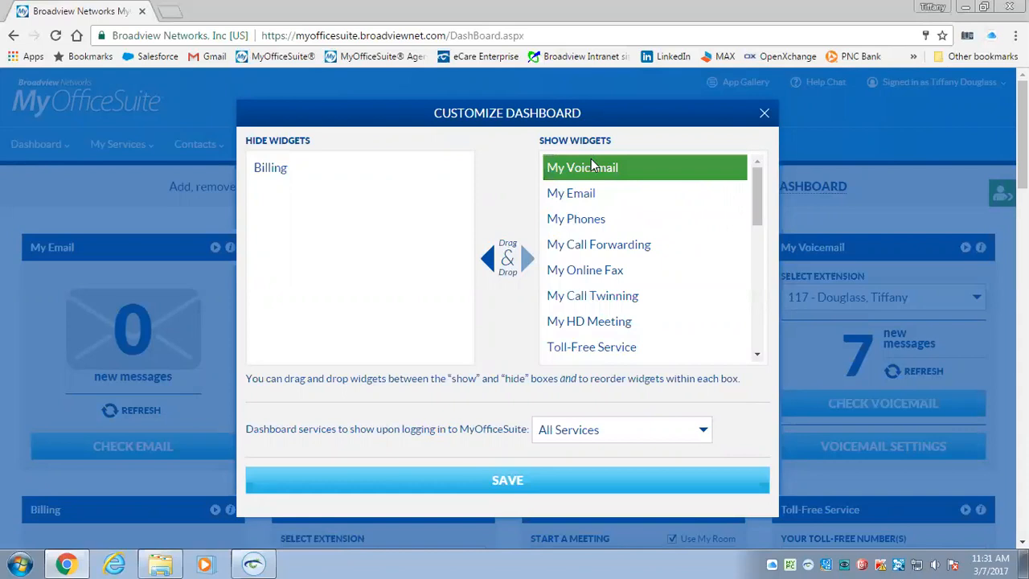
{"action": "left_click", "coordinate": [591, 164]}
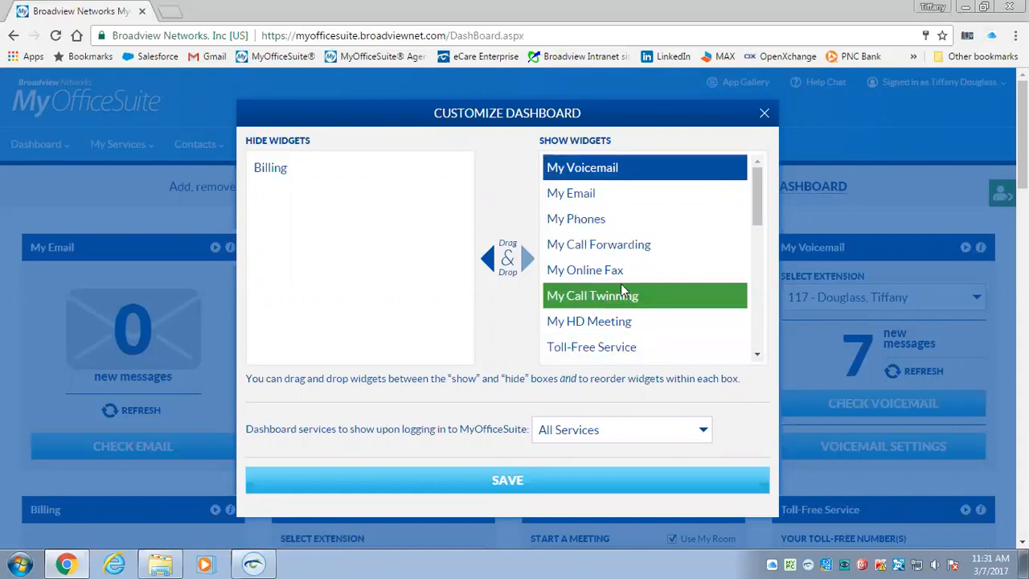
{"action": "left_click", "coordinate": [527, 480]}
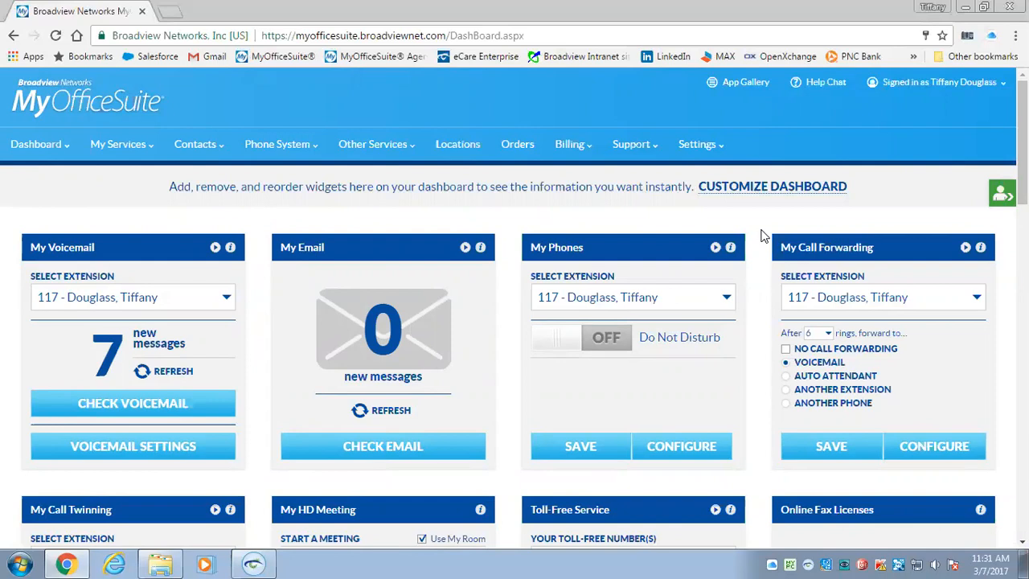
Switch the dashboard view to My Services from the Dashboard menu
{"action": "scroll", "coordinate": [989, 172], "scroll_direction": "down", "scroll_amount": 2}
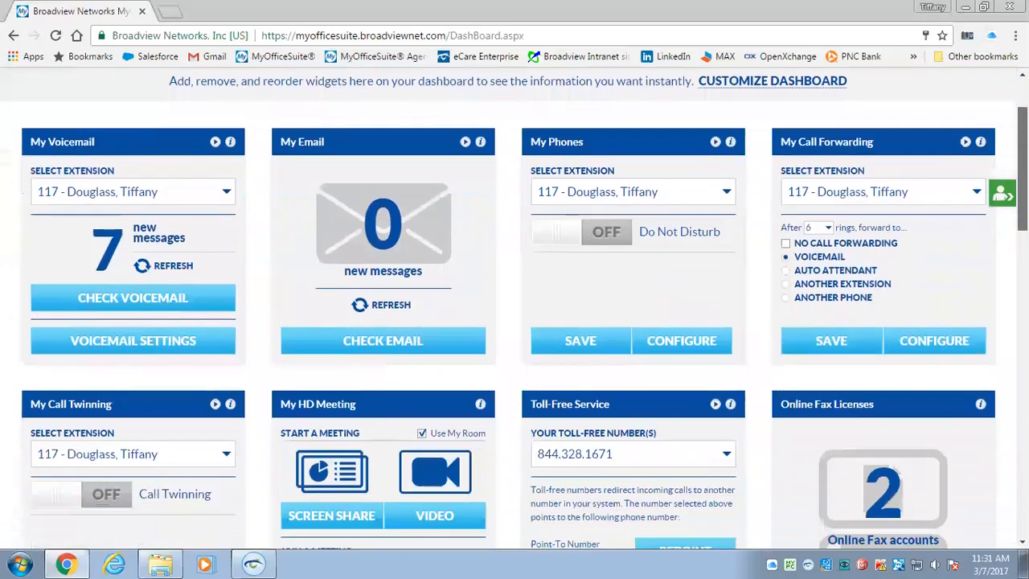
{"action": "scroll", "coordinate": [269, 170], "scroll_direction": "down", "scroll_amount": 6}
{"action": "scroll", "coordinate": [269, 170], "scroll_direction": "up", "scroll_amount": 8}
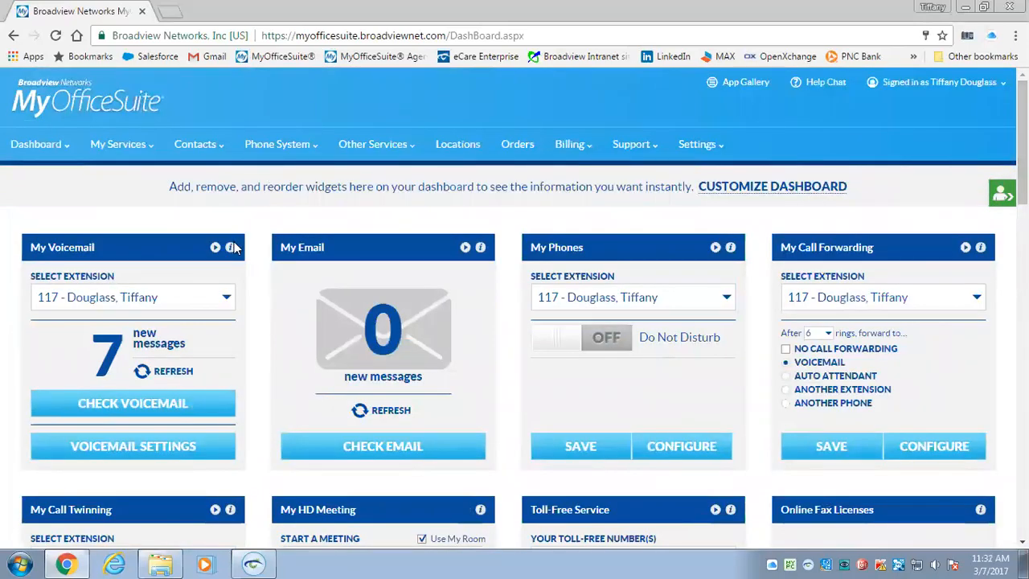
{"action": "left_click", "coordinate": [50, 150]}
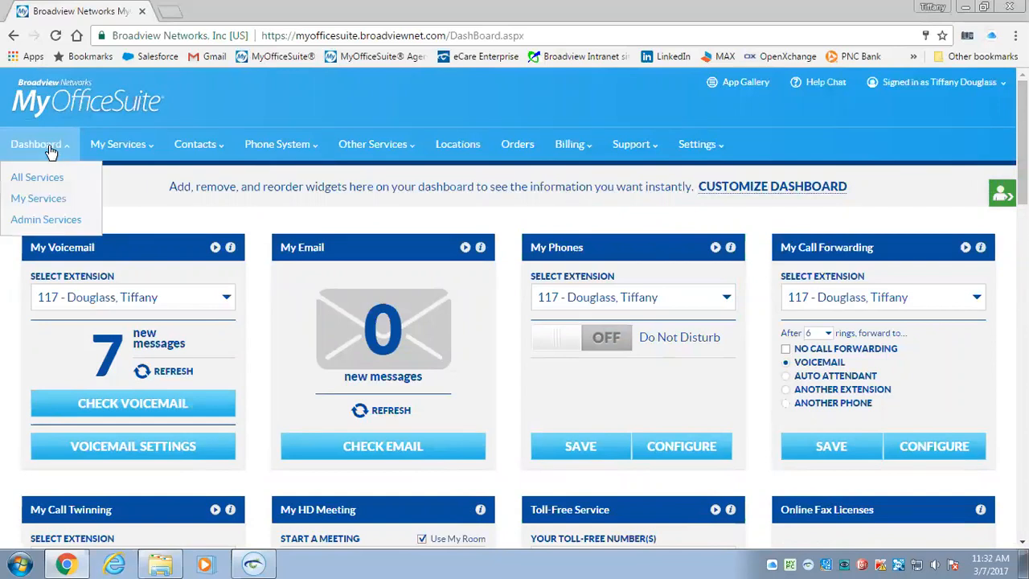
{"action": "left_click", "coordinate": [44, 203]}
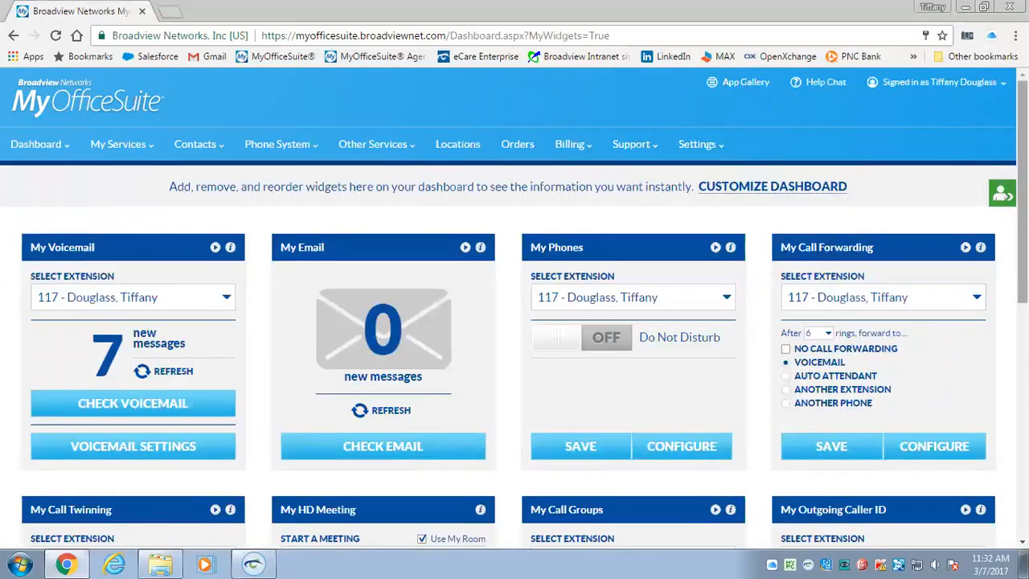
{"action": "scroll", "coordinate": [515, 313], "scroll_direction": "down", "scroll_amount": 6}
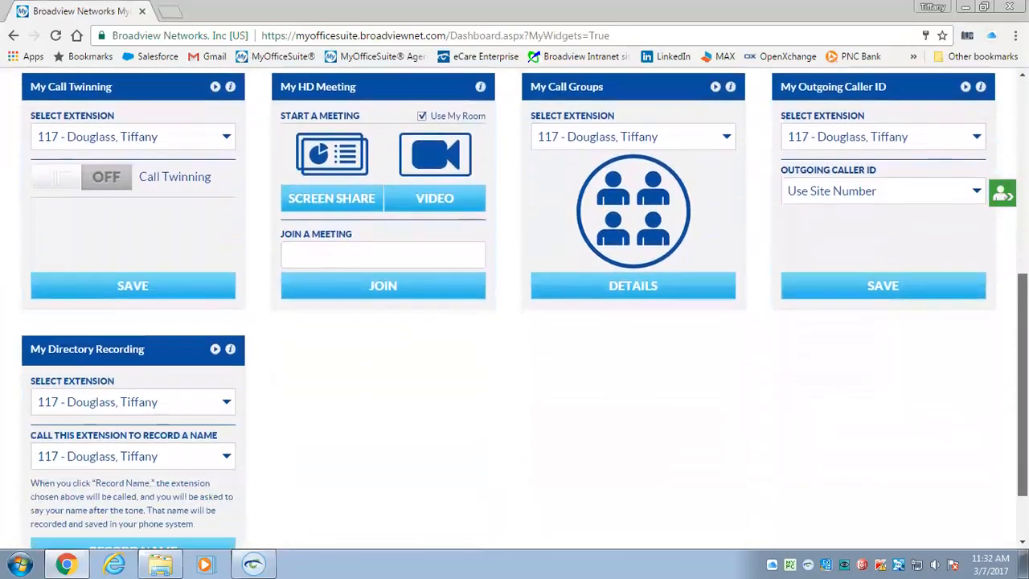
{"action": "scroll", "coordinate": [515, 310], "scroll_direction": "up", "scroll_amount": 6}
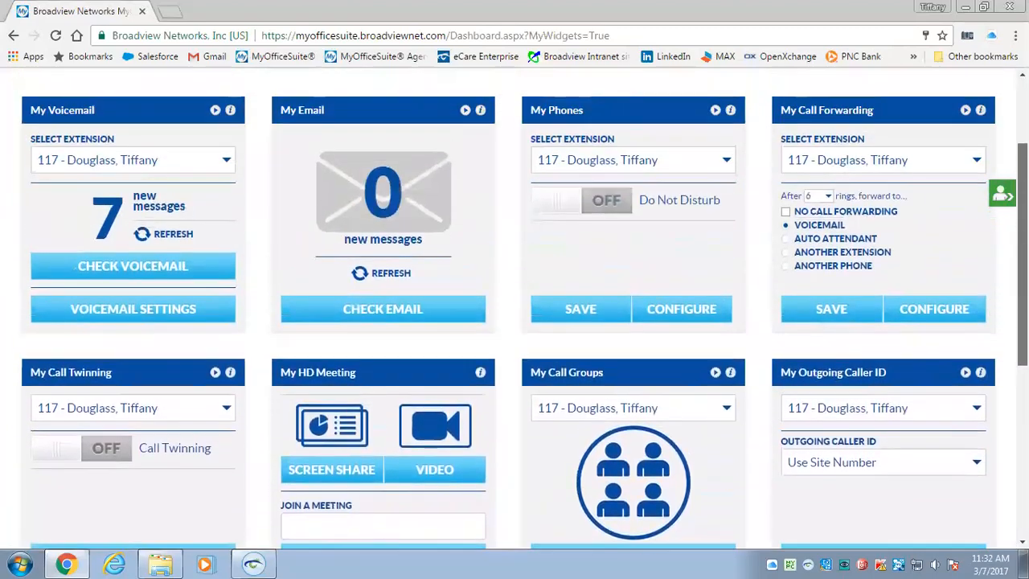
{"action": "scroll", "coordinate": [514, 310], "scroll_direction": "up", "scroll_amount": 1}
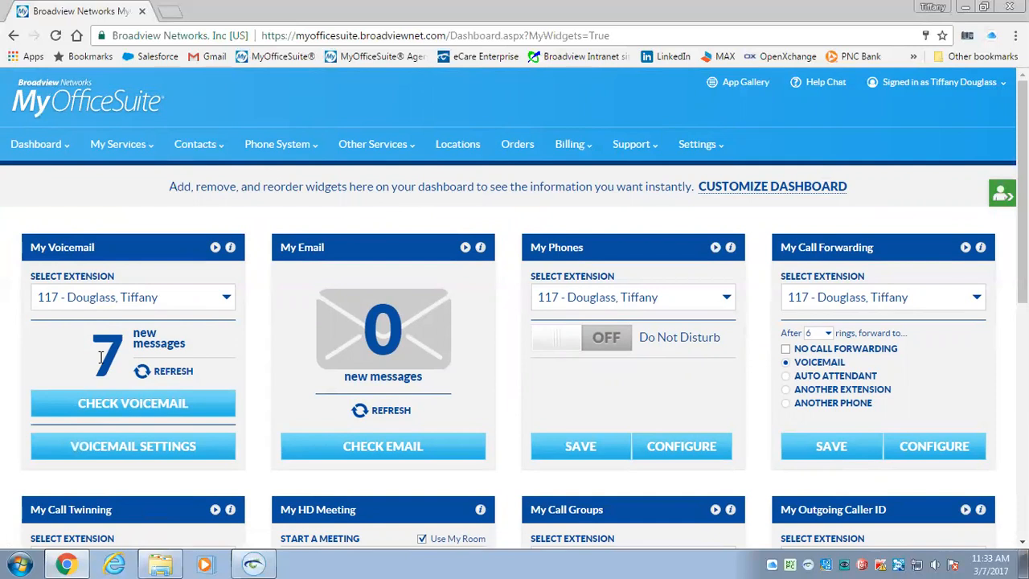
{"action": "left_click", "coordinate": [131, 447]}
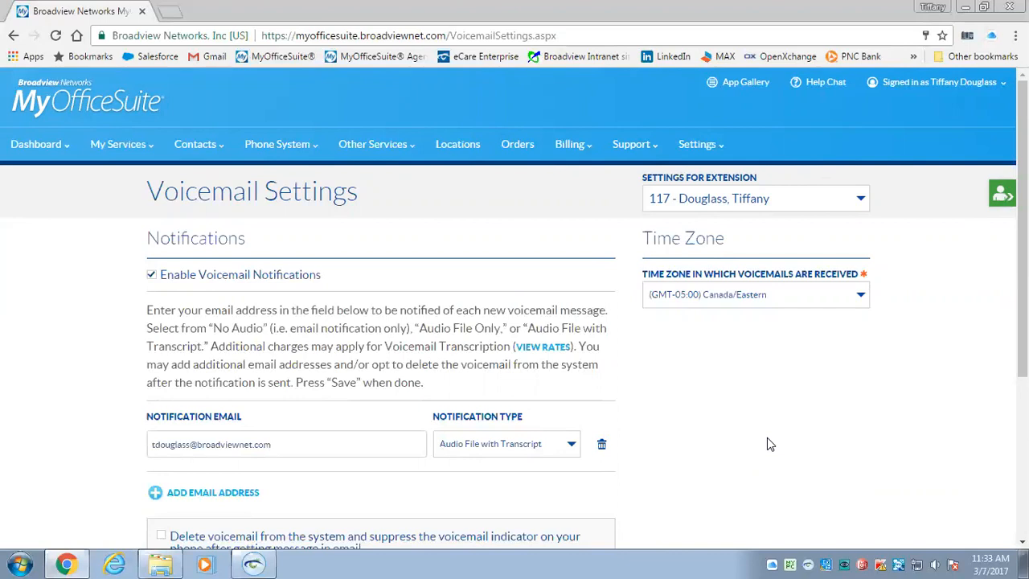
{"action": "left_click", "coordinate": [36, 143]}
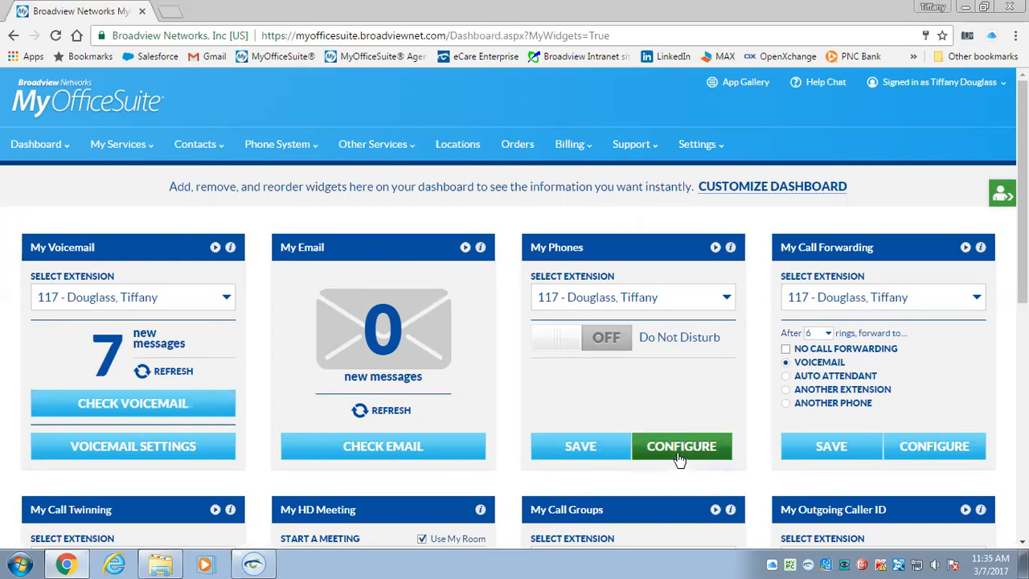
Open Program Phone Keys for the 48-Key Color (5360) phone and view key Page 2
{"action": "left_click", "coordinate": [679, 457]}
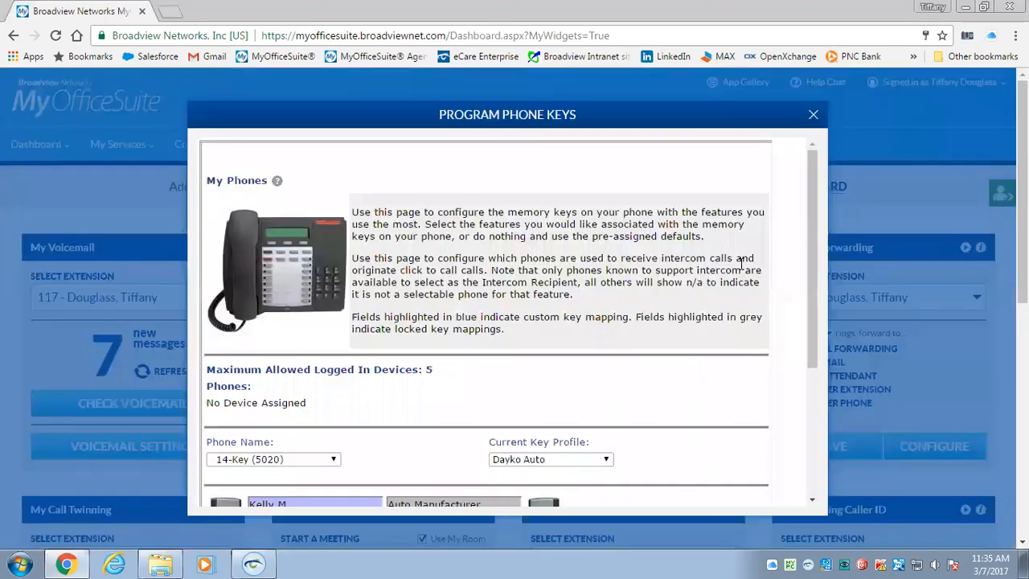
{"action": "left_click_drag", "start_coordinate": [811, 214], "coordinate": [796, 338]}
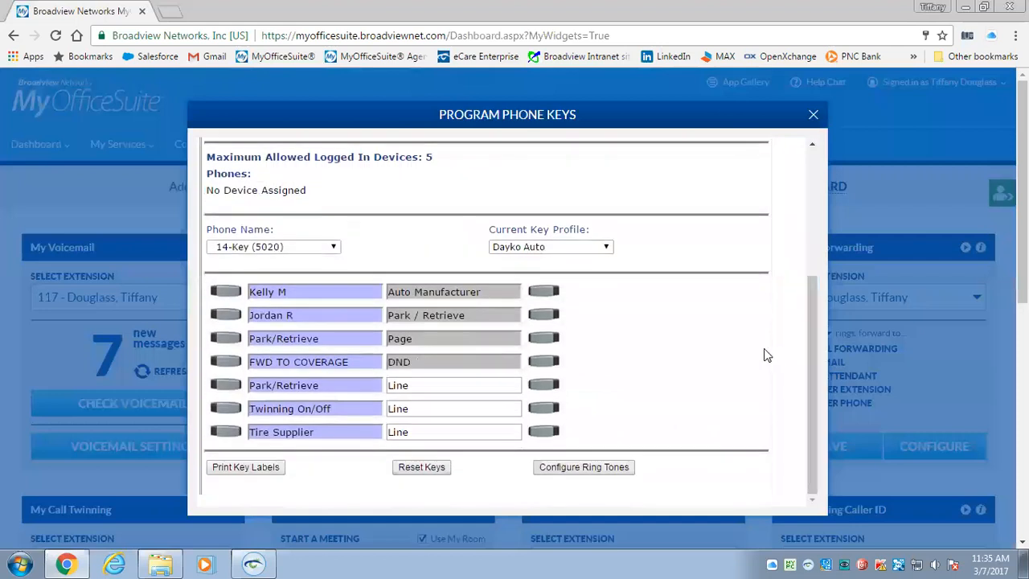
{"action": "left_click", "coordinate": [326, 250]}
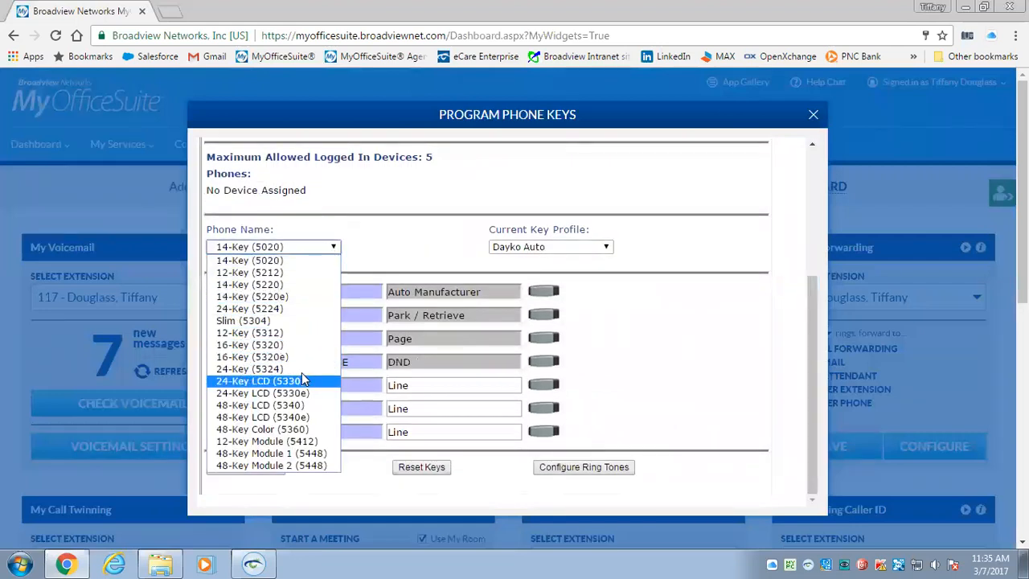
{"action": "left_click", "coordinate": [297, 429]}
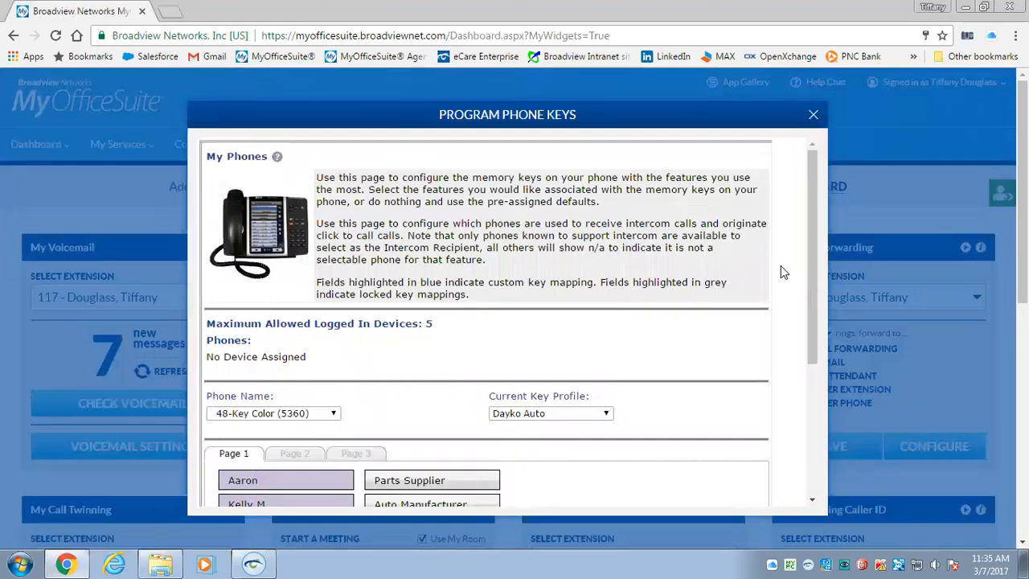
{"action": "left_click_drag", "start_coordinate": [810, 210], "coordinate": [814, 331]}
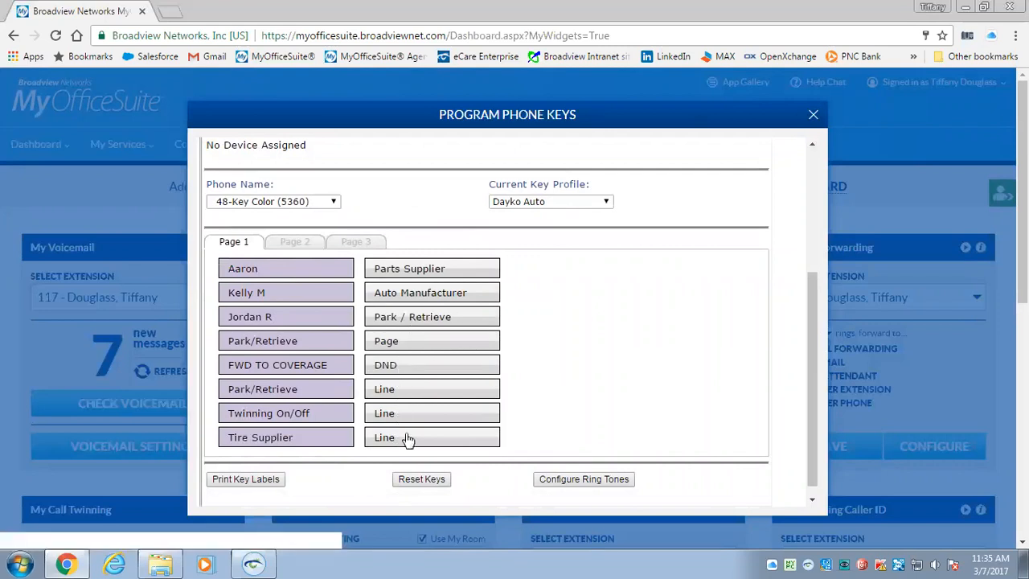
{"action": "left_click", "coordinate": [294, 242]}
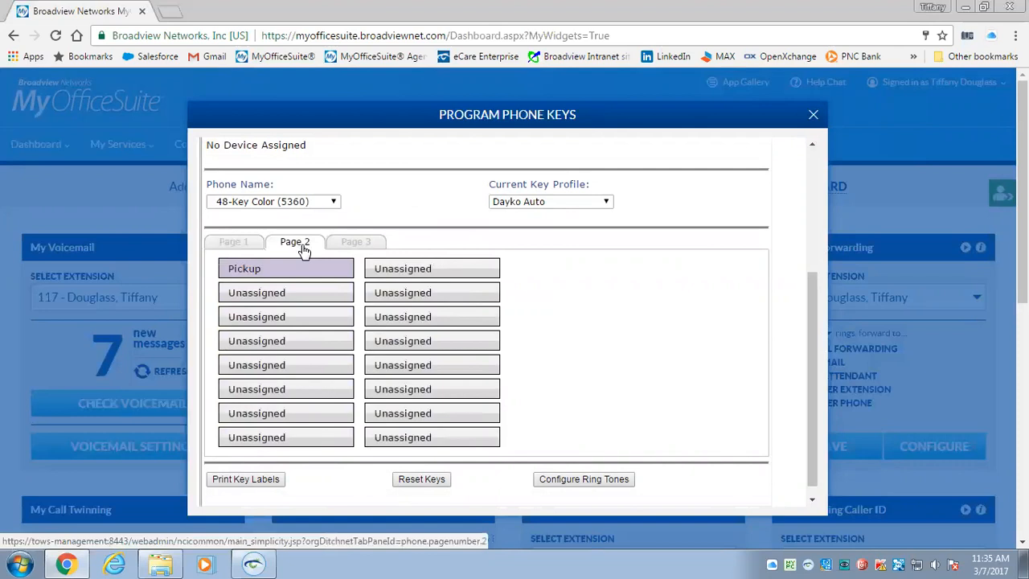
Pick an unassigned key on page 2 and try assigning the Monitor Call feature
{"action": "left_click", "coordinate": [271, 294]}
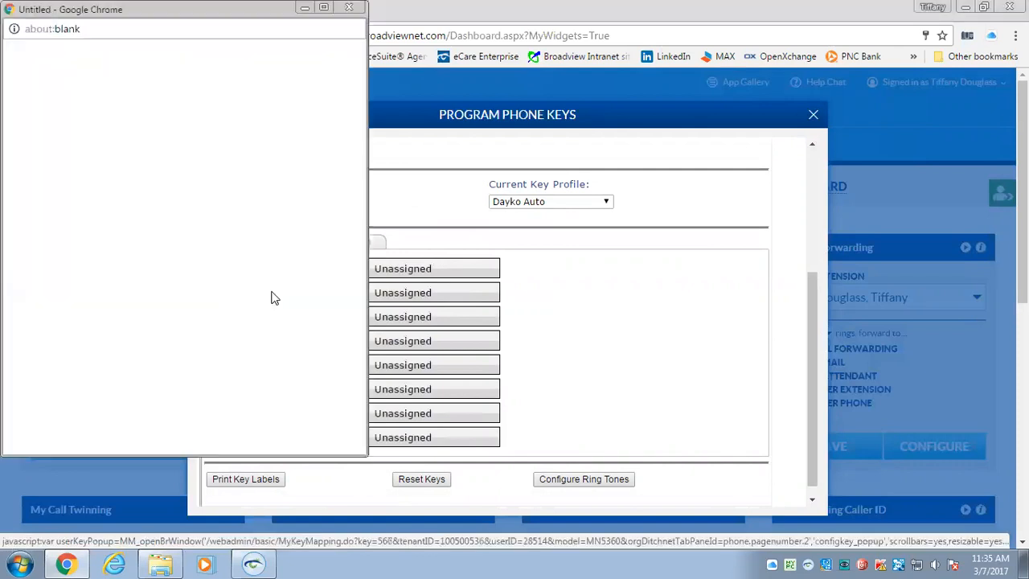
{"action": "left_click", "coordinate": [184, 197]}
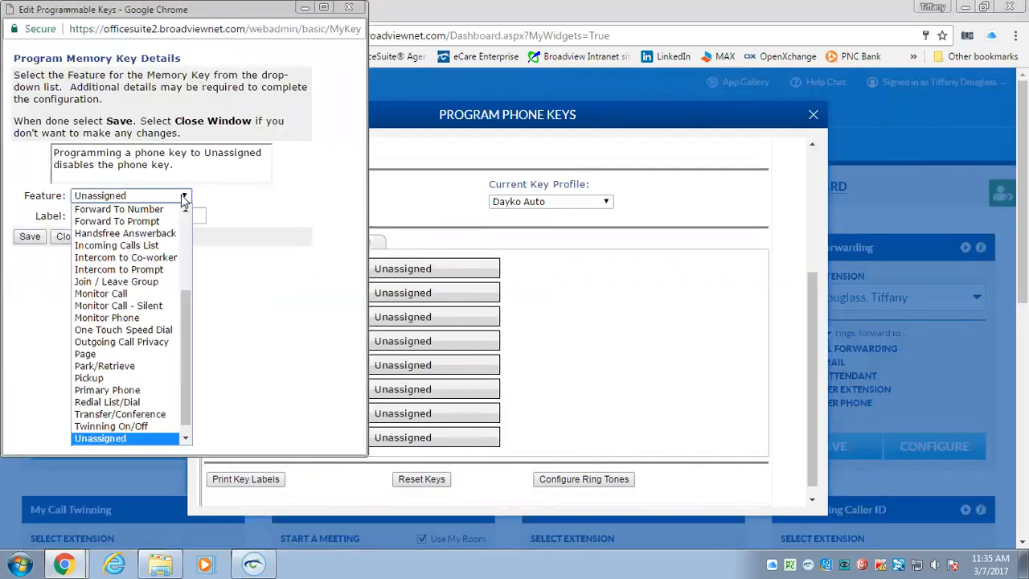
{"action": "left_click_drag", "start_coordinate": [184, 302], "coordinate": [193, 222]}
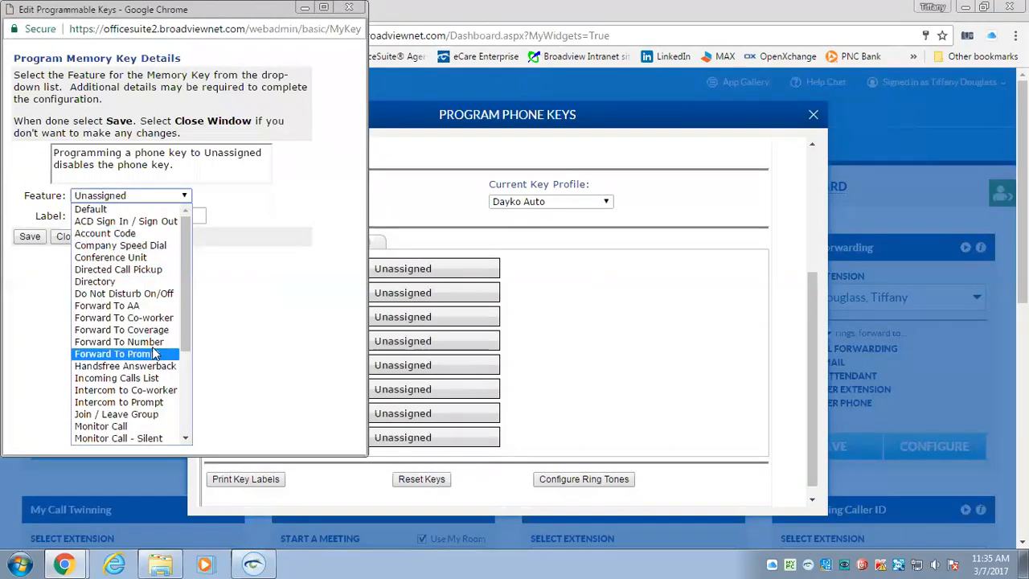
{"action": "left_click", "coordinate": [142, 425]}
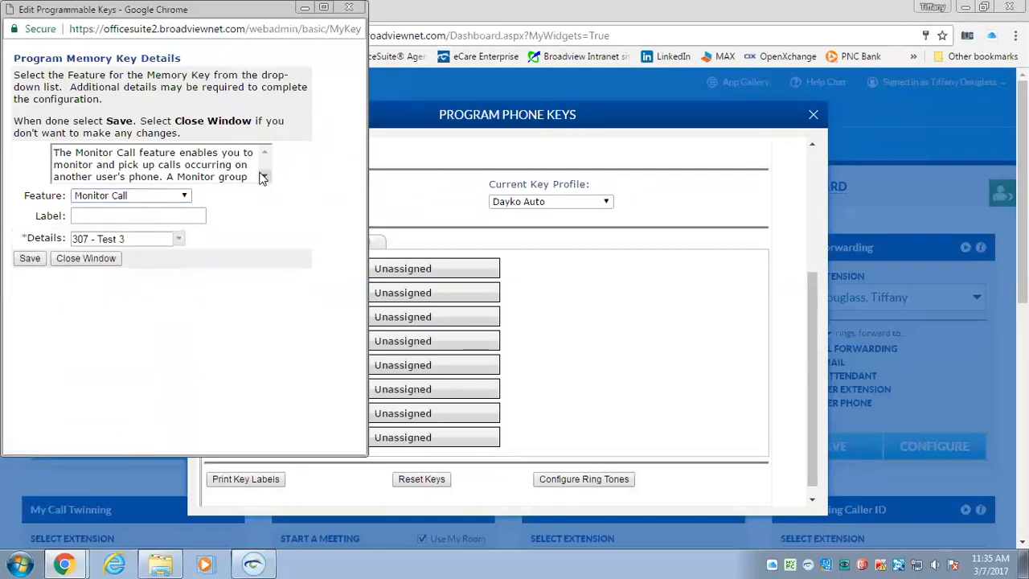
{"action": "left_click_drag", "start_coordinate": [265, 178], "coordinate": [265, 178]}
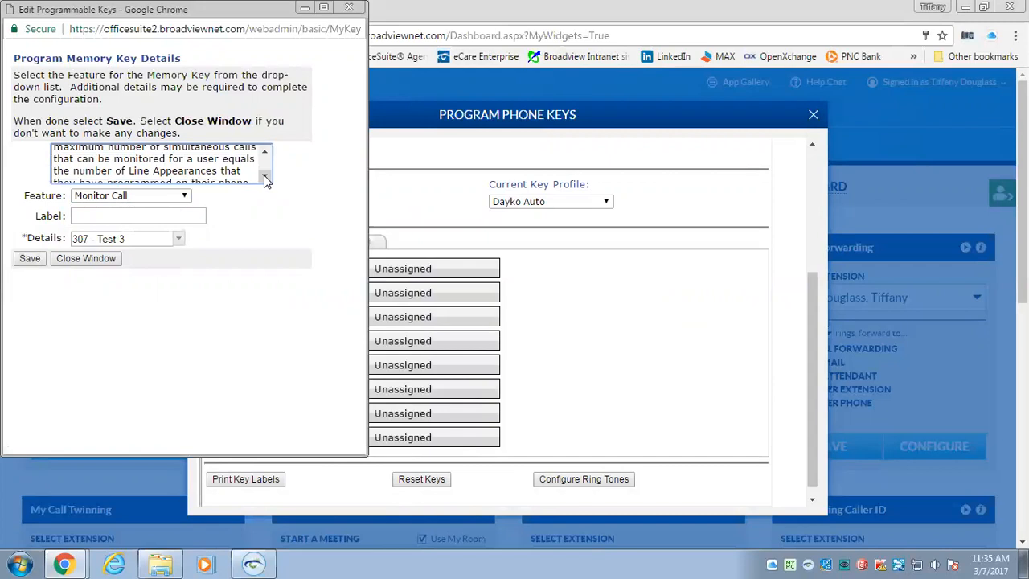
{"action": "left_click", "coordinate": [265, 154]}
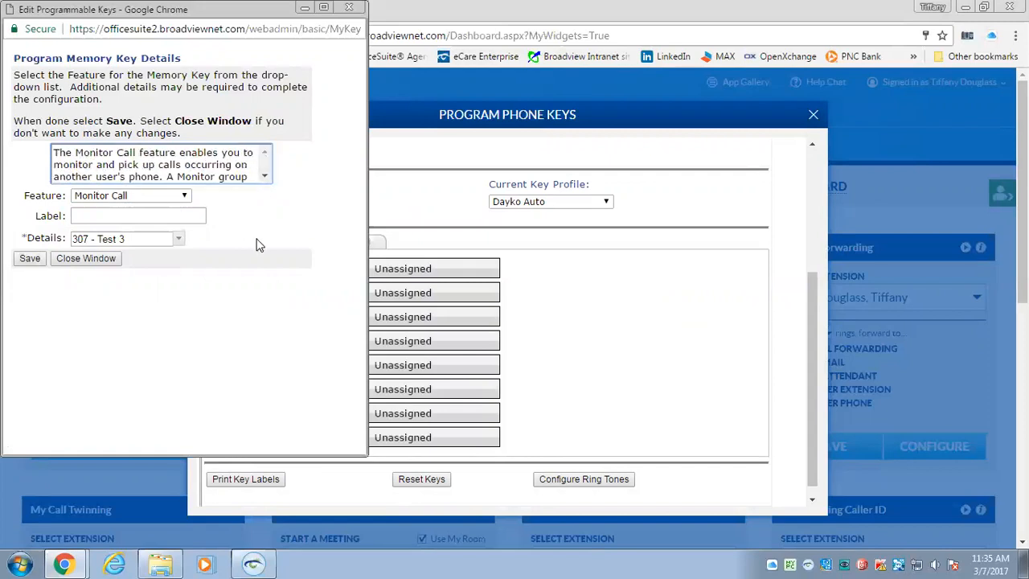
Make the key a One Touch Speed Dial labelled 'Vendor Name' with the vendor's number, and save
{"action": "left_click", "coordinate": [184, 197]}
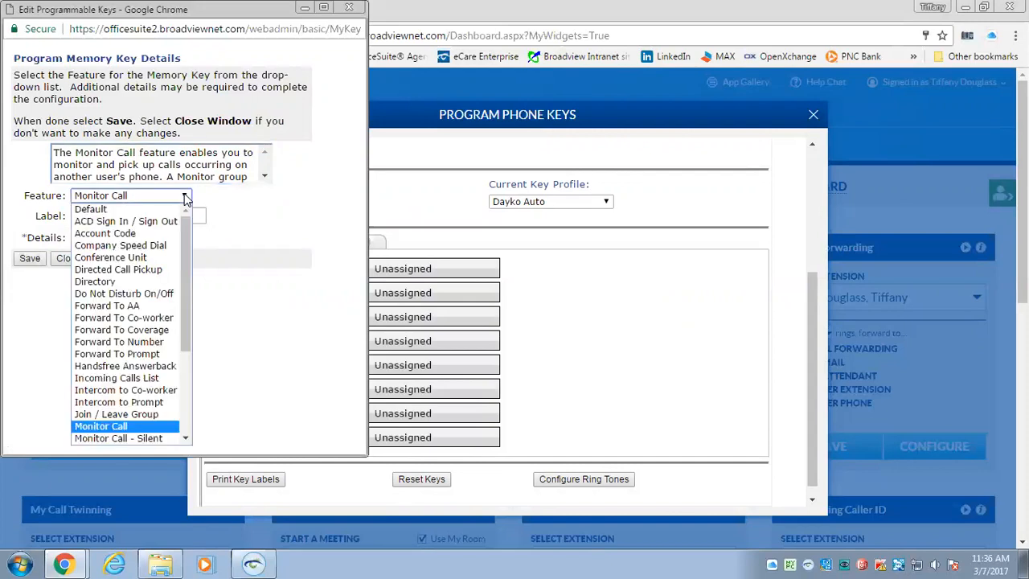
{"action": "left_click_drag", "start_coordinate": [186, 251], "coordinate": [184, 342]}
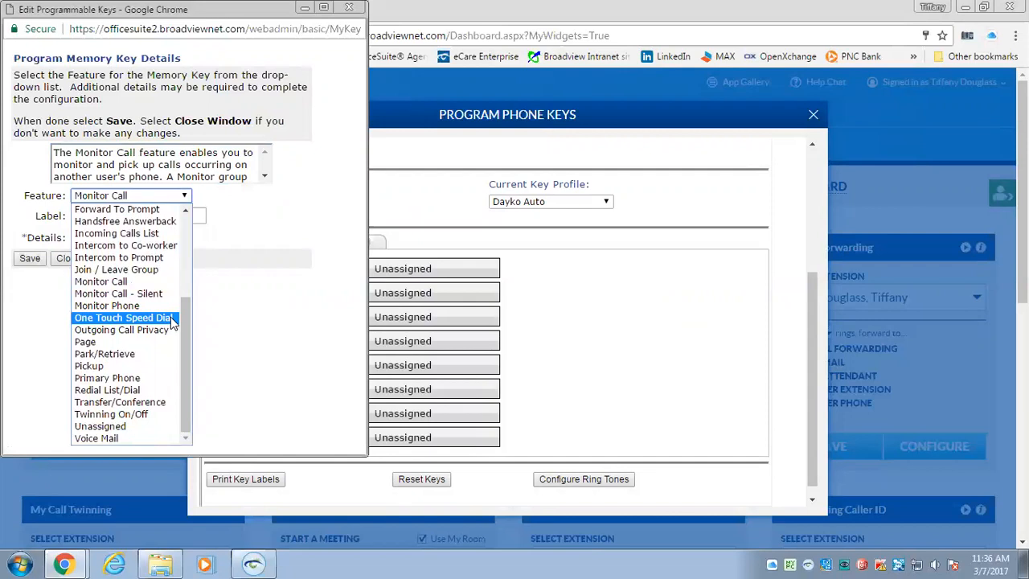
{"action": "left_click", "coordinate": [122, 317]}
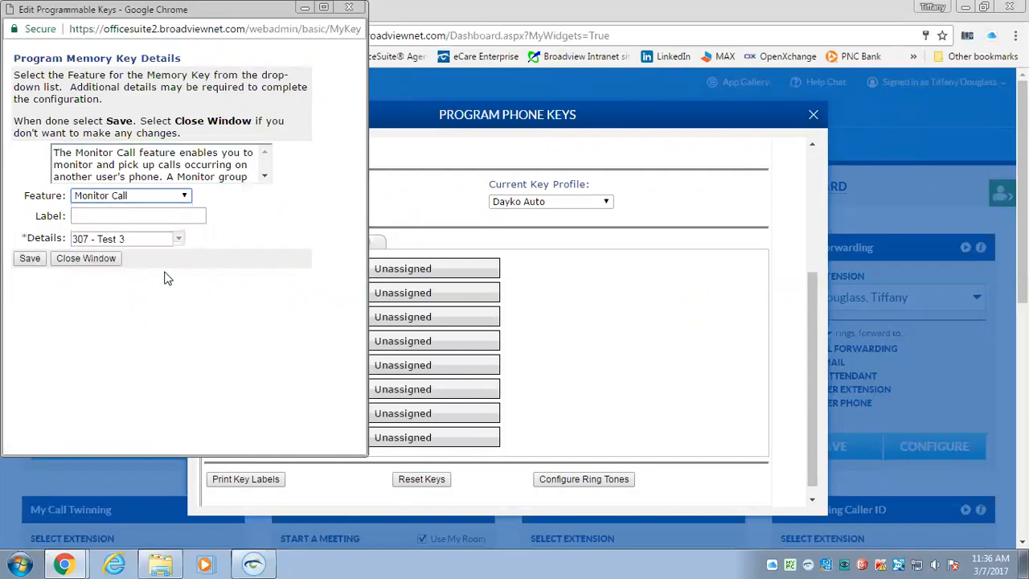
{"action": "left_click", "coordinate": [110, 215]}
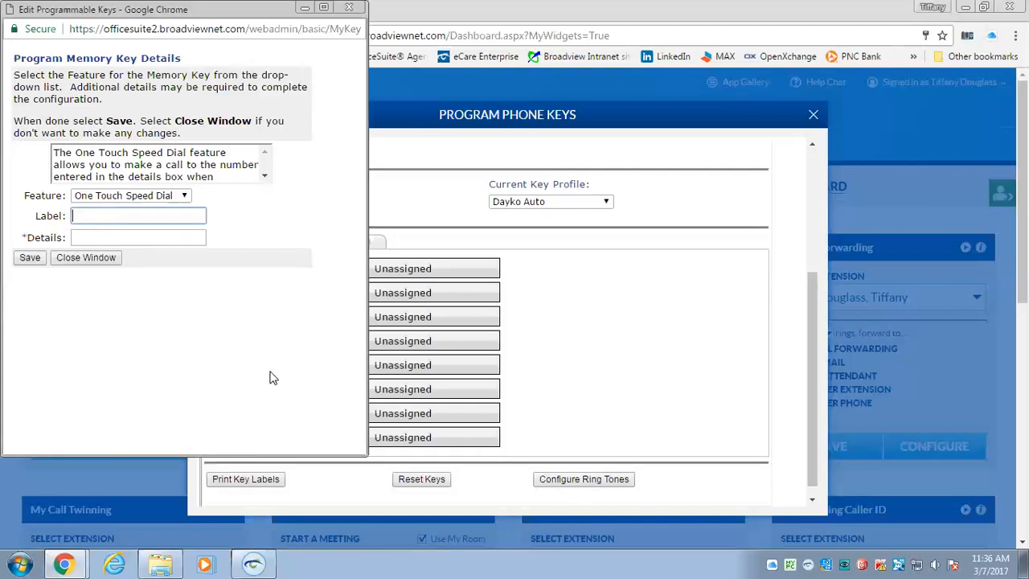
{"action": "type", "text": "Vendor Name"}
{"action": "left_click", "coordinate": [121, 238]}
{"action": "type", "text": "912155551212"}
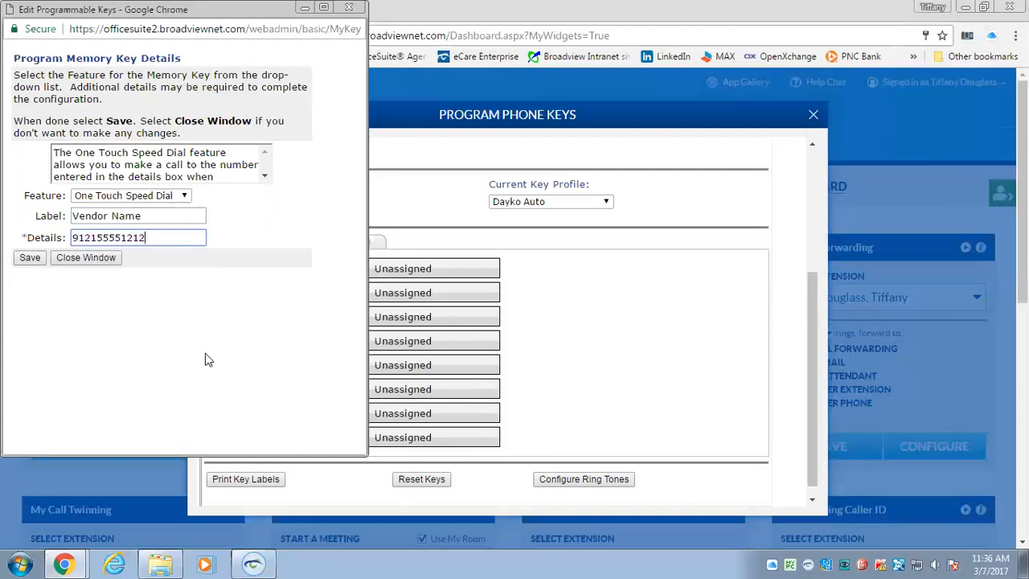
{"action": "left_click", "coordinate": [31, 258]}
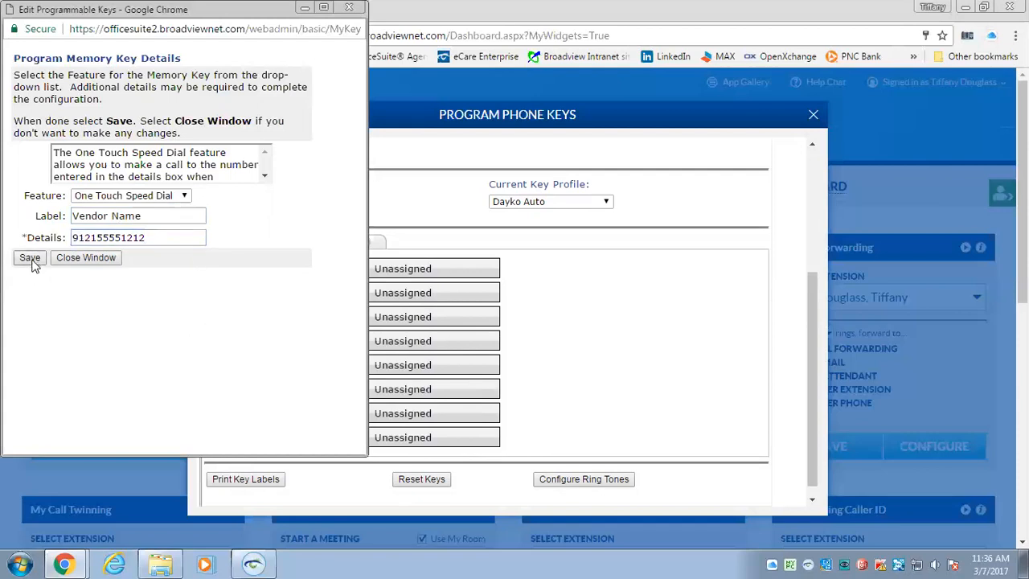
{"action": "scroll", "coordinate": [522, 355], "scroll_direction": "down", "scroll_amount": 2}
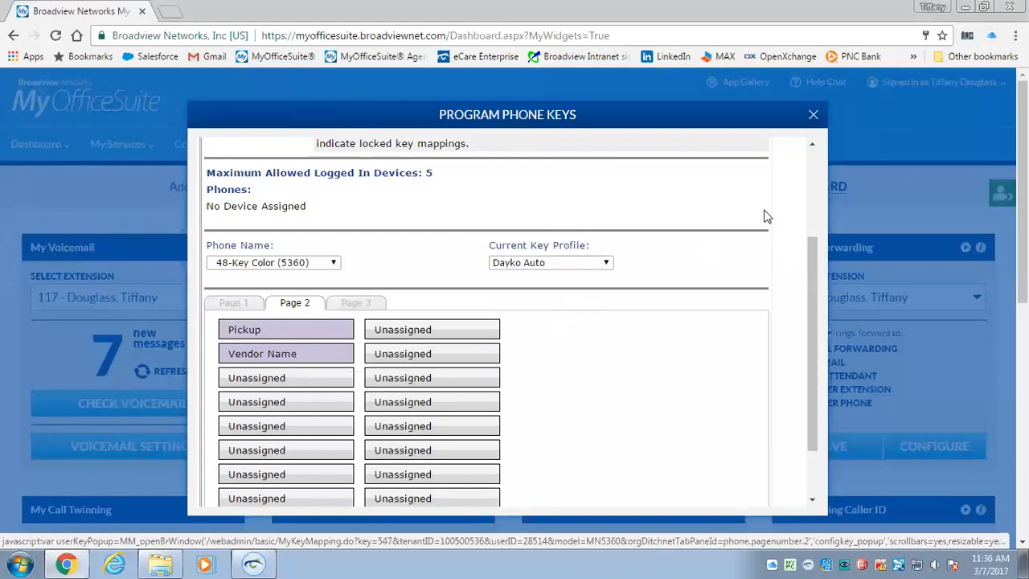
Close the Program Phone Keys dialog
{"action": "left_click", "coordinate": [813, 115]}
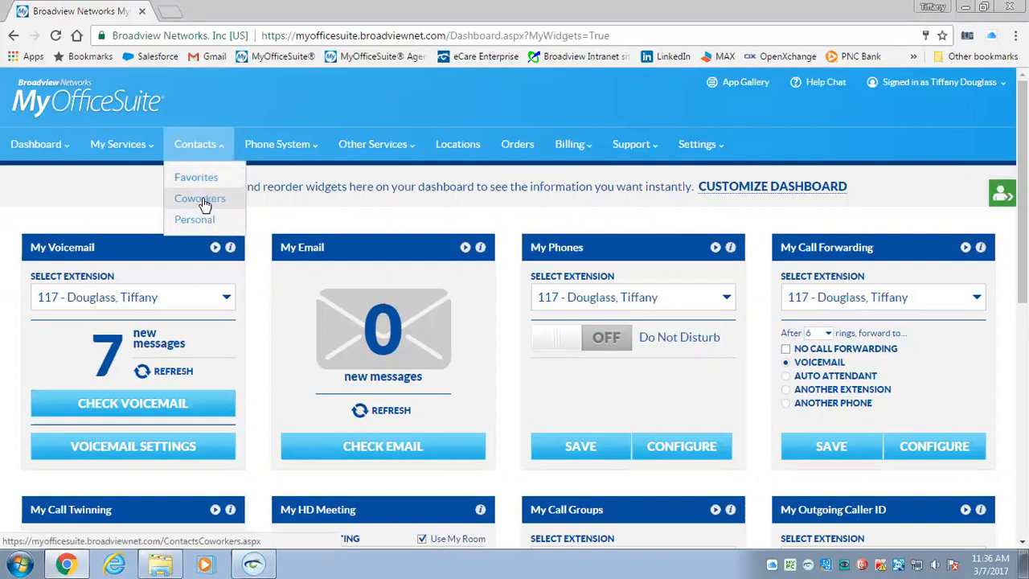
Open Contacts > Favorites and scroll through the favorite coworkers and personal contact
{"action": "left_click", "coordinate": [202, 178]}
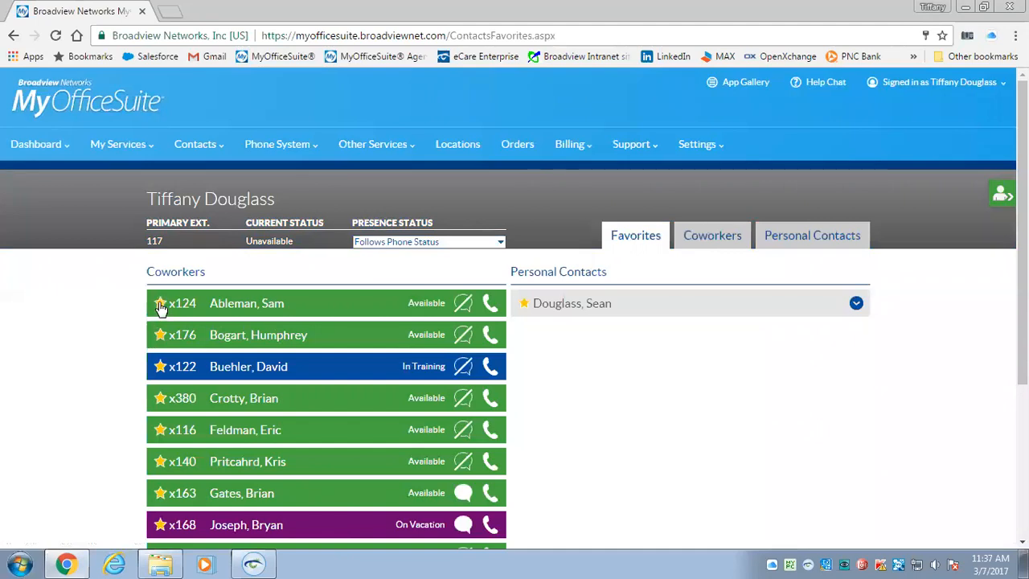
{"action": "scroll", "coordinate": [608, 432], "scroll_direction": "down", "scroll_amount": 2}
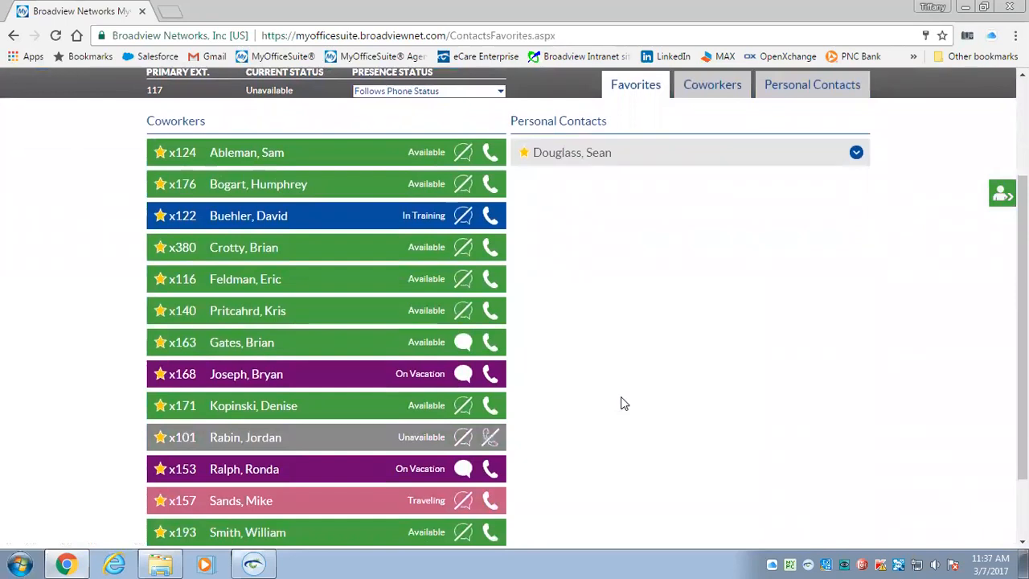
{"action": "scroll", "coordinate": [620, 396], "scroll_direction": "up", "scroll_amount": 1}
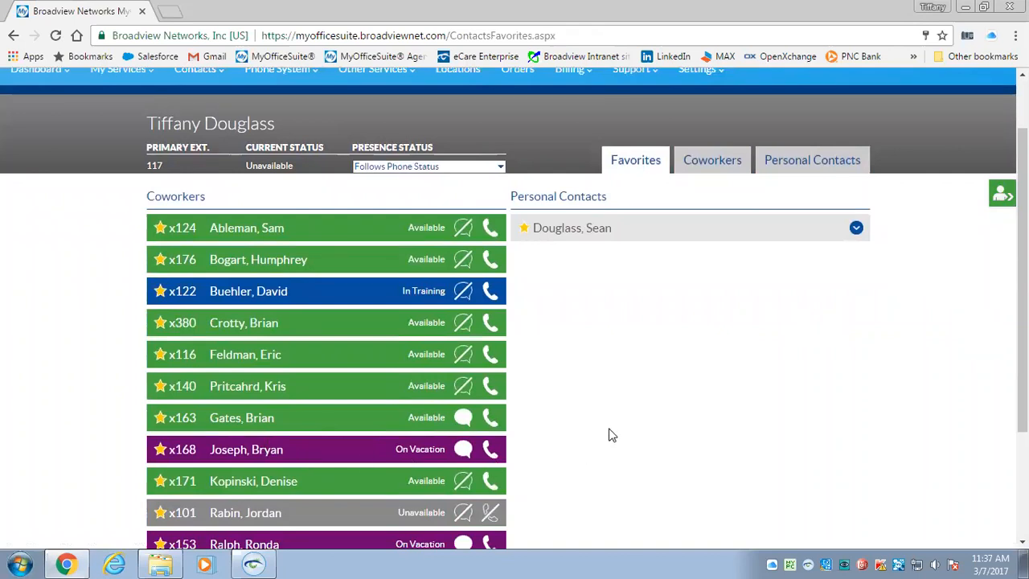
{"action": "scroll", "coordinate": [608, 432], "scroll_direction": "down", "scroll_amount": 1}
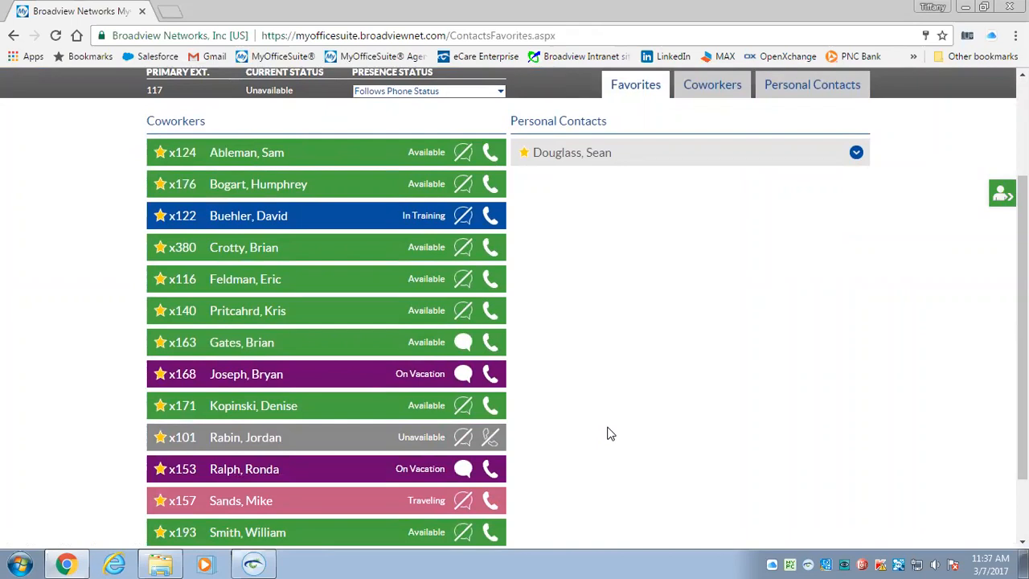
{"action": "scroll", "coordinate": [607, 434], "scroll_direction": "up", "scroll_amount": 1}
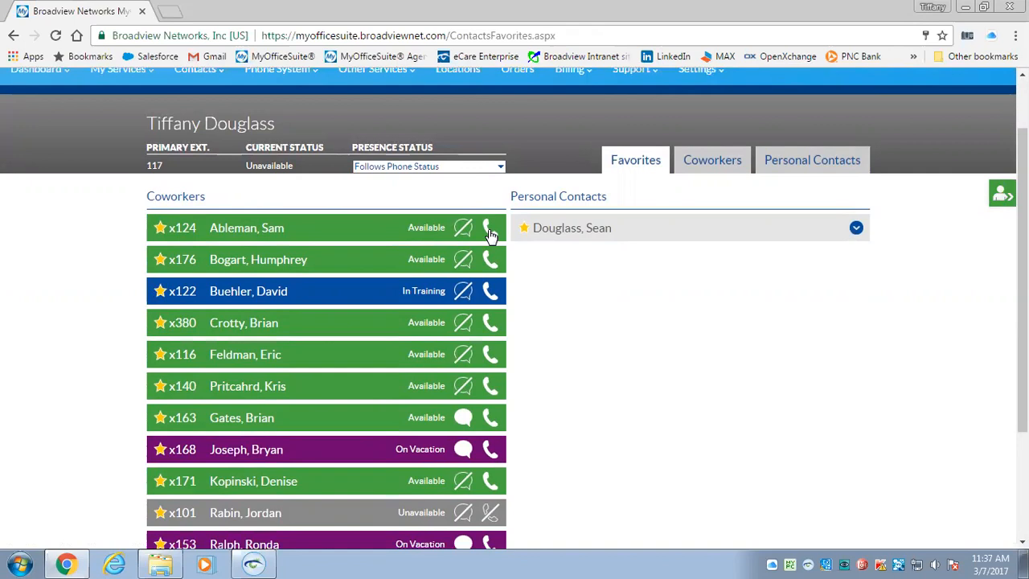
{"action": "scroll", "coordinate": [591, 447], "scroll_direction": "down", "scroll_amount": 1}
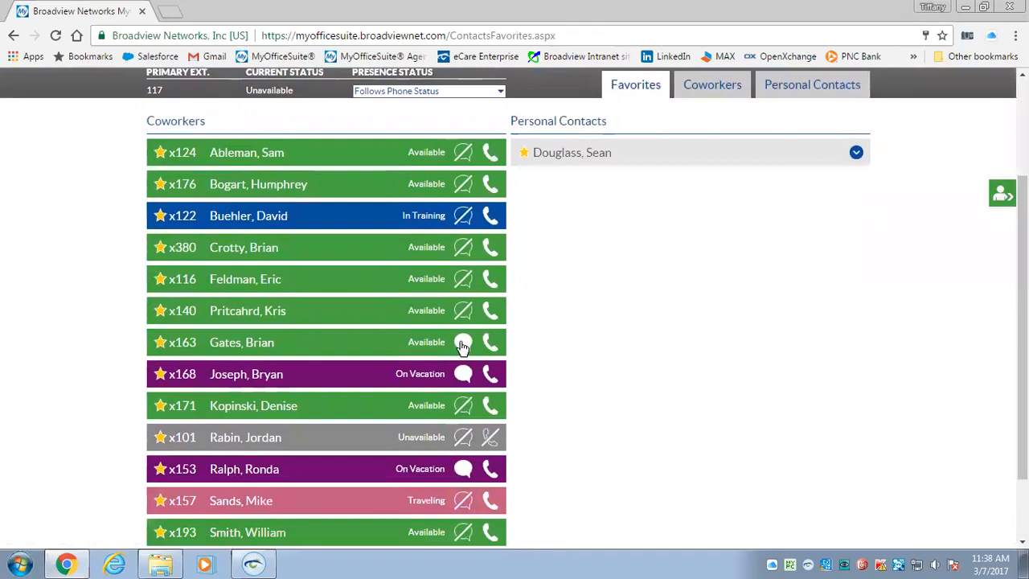
Check a coworker's chat, close the panel, and switch back to the My Services dashboard
{"action": "left_click", "coordinate": [464, 345]}
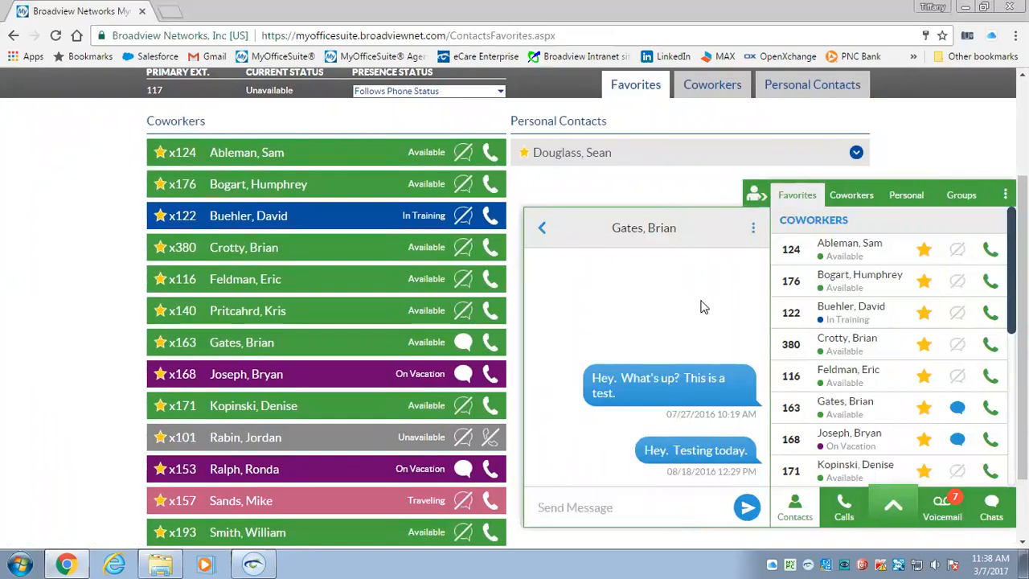
{"action": "left_click", "coordinate": [753, 199]}
{"action": "scroll", "coordinate": [751, 202], "scroll_direction": "up", "scroll_amount": 1}
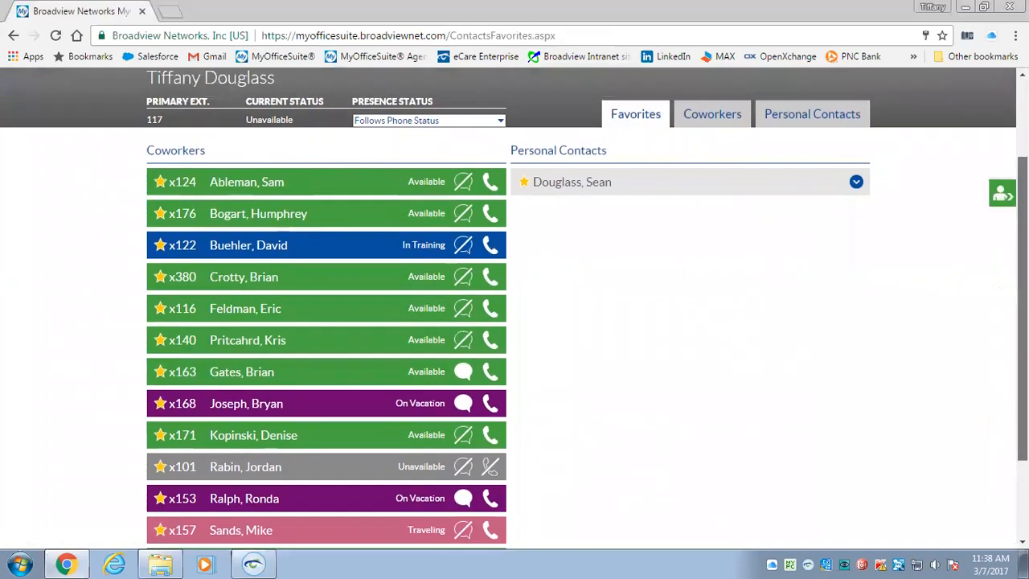
{"action": "scroll", "coordinate": [885, 169], "scroll_direction": "up", "scroll_amount": 1}
{"action": "left_click", "coordinate": [36, 121]}
{"action": "left_click", "coordinate": [45, 174]}
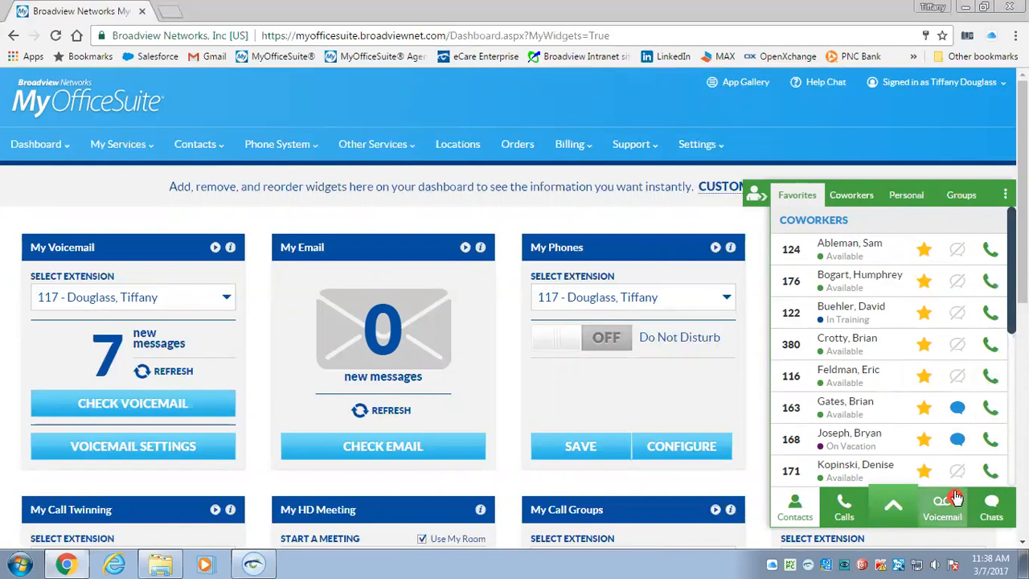
Browse the side panel's Calls and Chats lists, then collapse the panel
{"action": "left_click", "coordinate": [842, 508]}
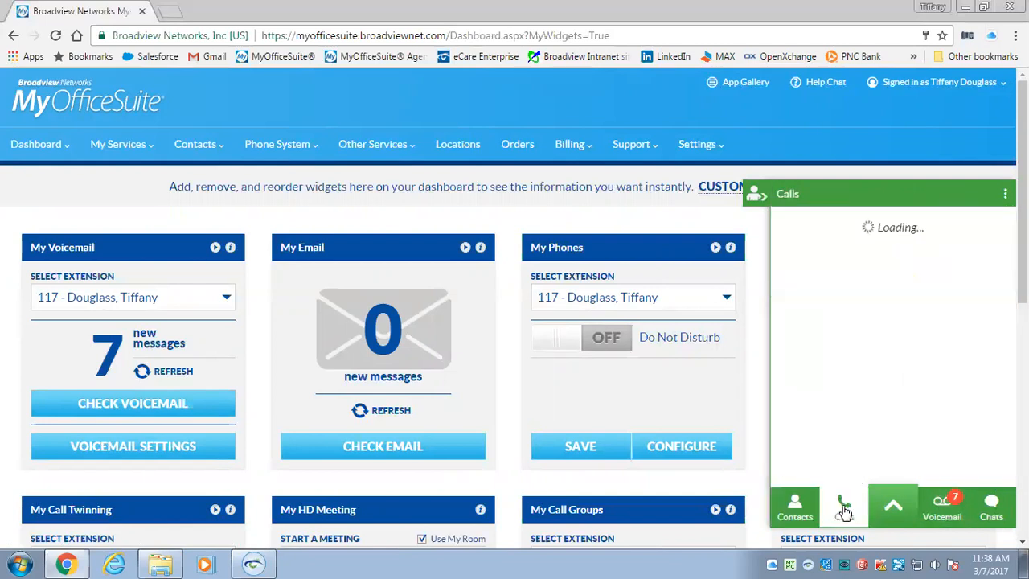
{"action": "left_click", "coordinate": [994, 508]}
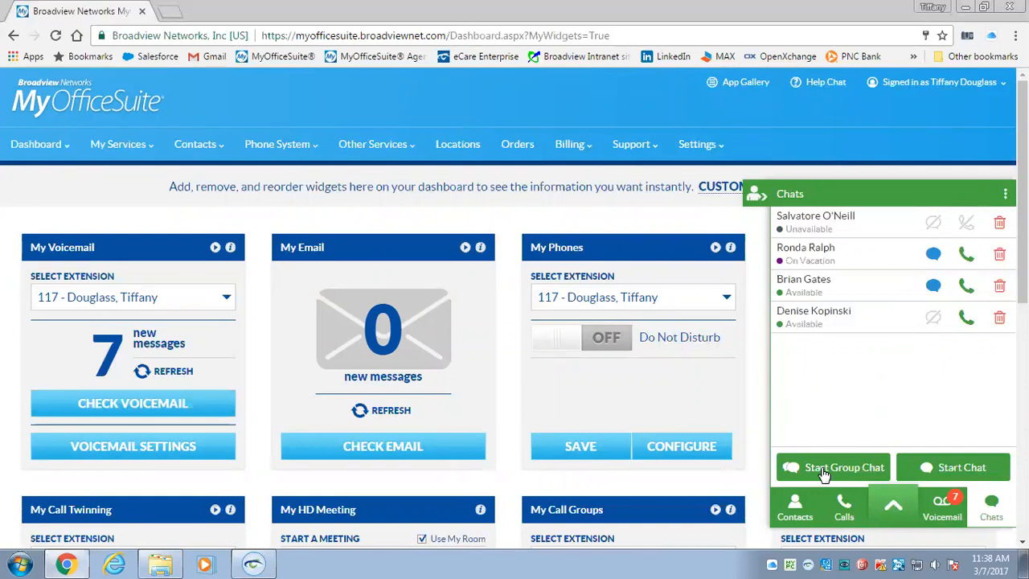
{"action": "left_click", "coordinate": [753, 197]}
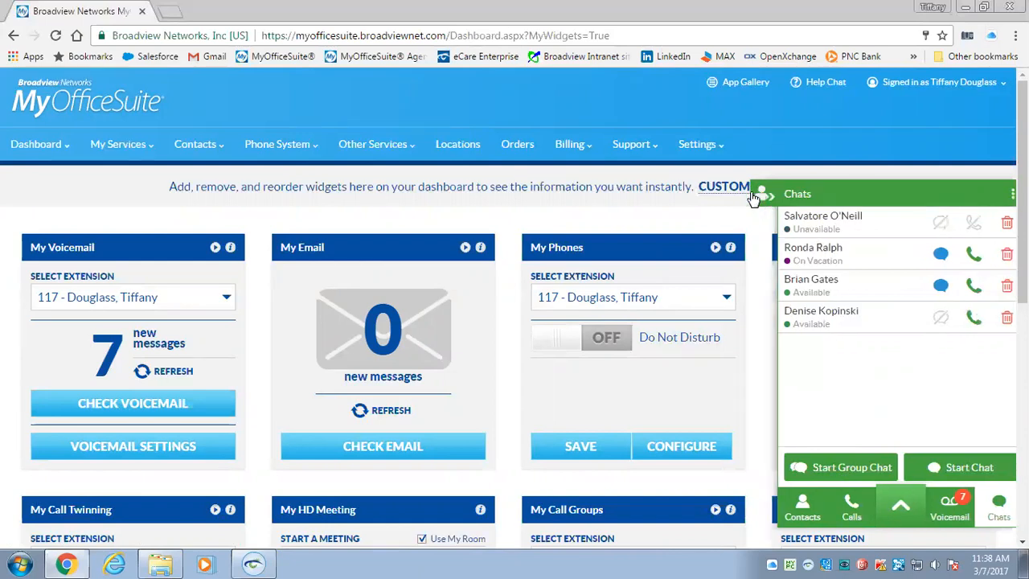
Minimize the browser and folder windows and launch the MyOfficeSuite Desktop app
{"action": "left_click", "coordinate": [964, 7]}
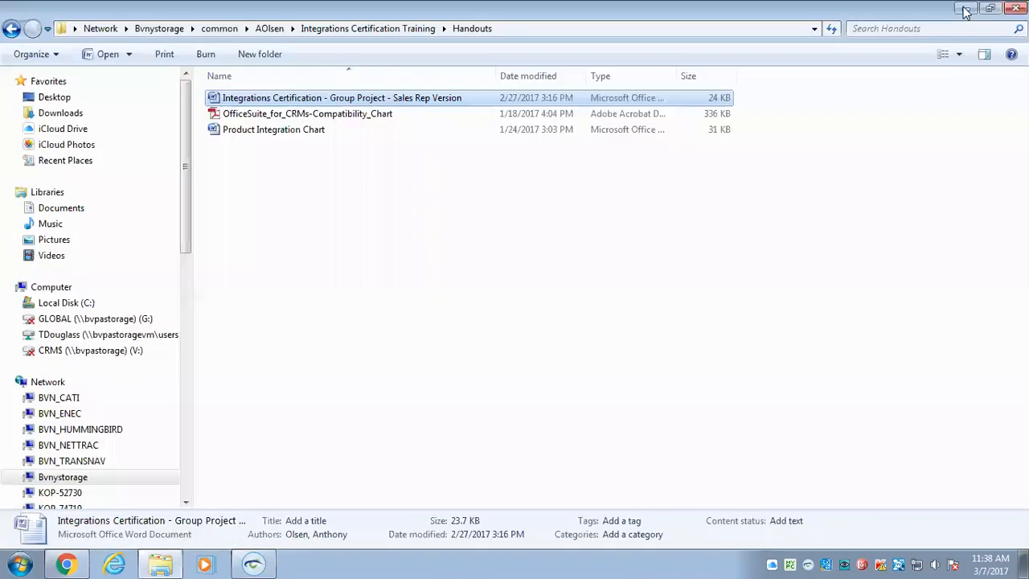
{"action": "left_click", "coordinate": [967, 8]}
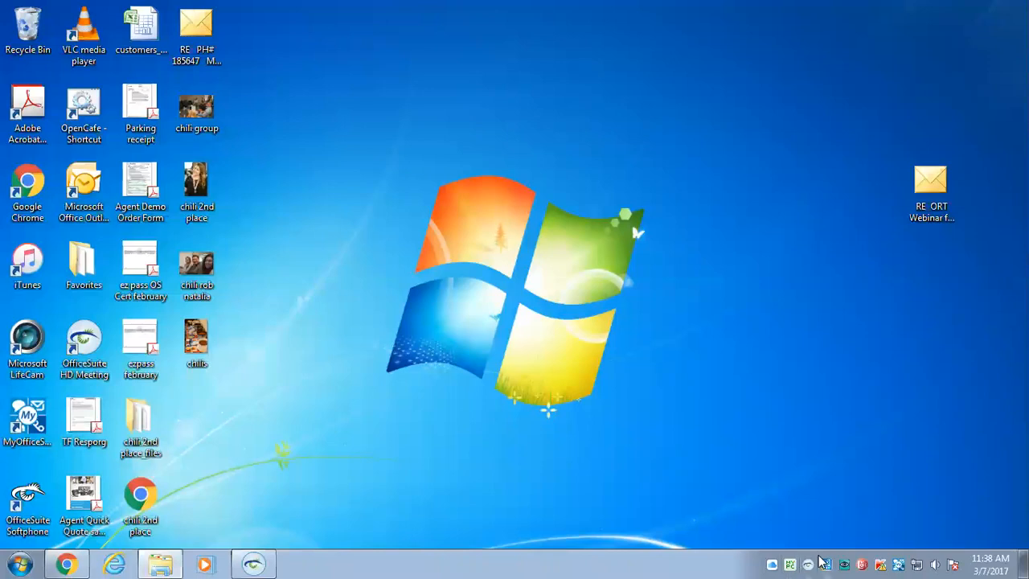
{"action": "left_click", "coordinate": [898, 565]}
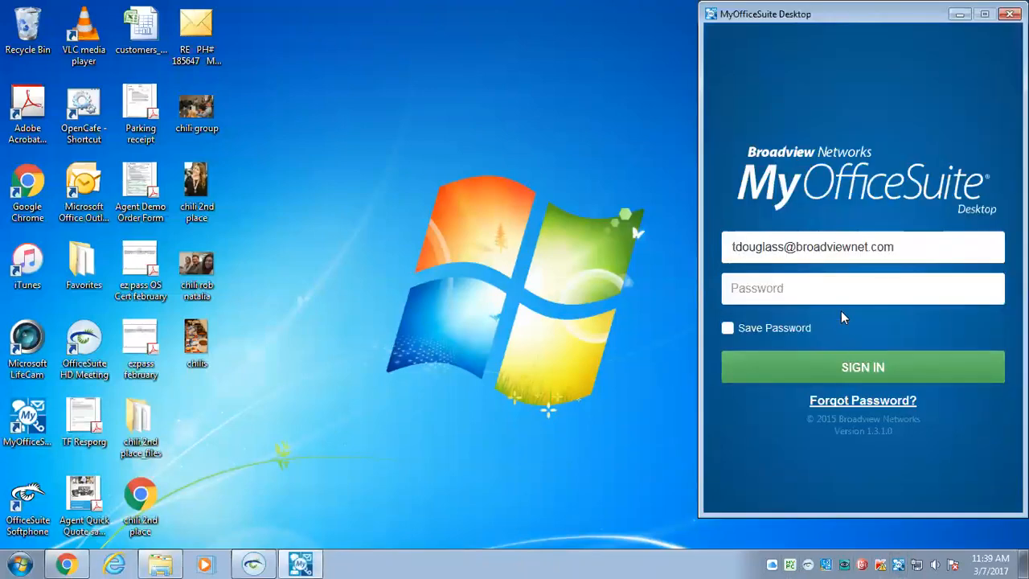
Sign in with the account password, retrying after a failed attempt, and reposition the window
{"action": "left_click", "coordinate": [837, 287]}
{"action": "type", "text": "•••••••••"}
{"action": "key", "text": "Return"}
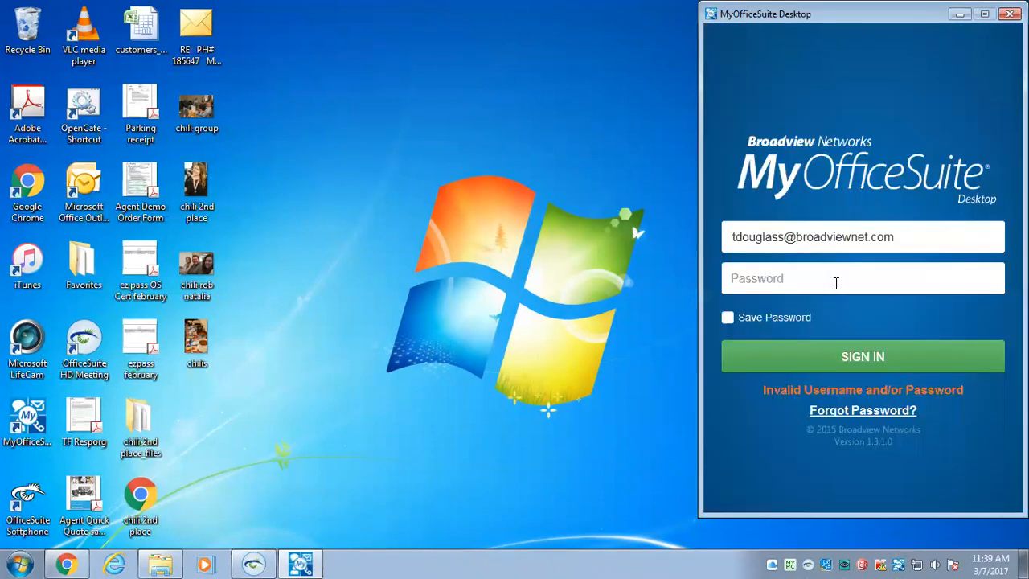
{"action": "left_click", "coordinate": [836, 282]}
{"action": "type", "text": "•••••••••"}
{"action": "key", "text": "Return"}
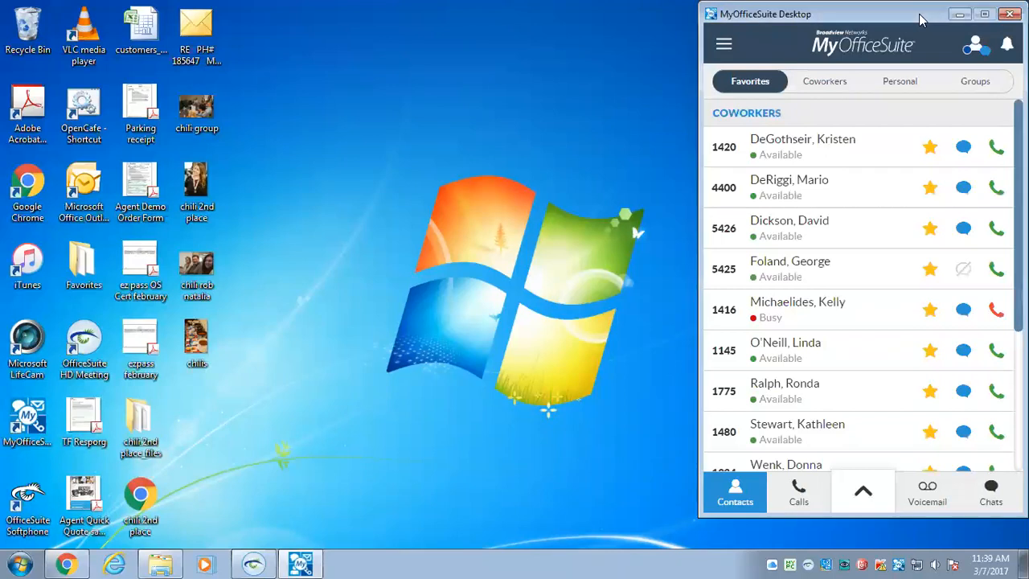
{"action": "left_click_drag", "start_coordinate": [921, 19], "coordinate": [929, 37]}
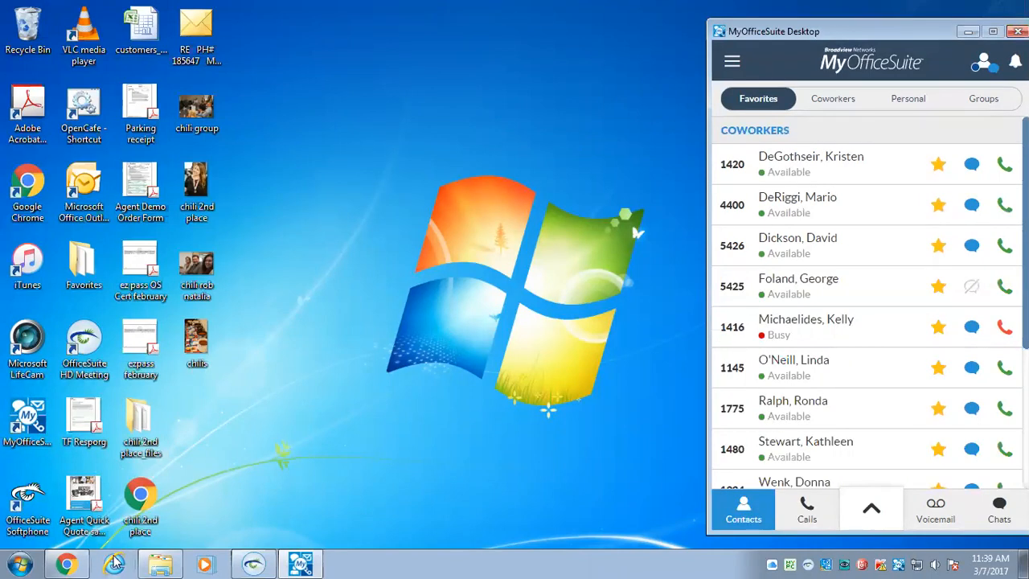
Back in the web dashboard, turn Call Twinning on and save it
{"action": "left_click", "coordinate": [66, 562]}
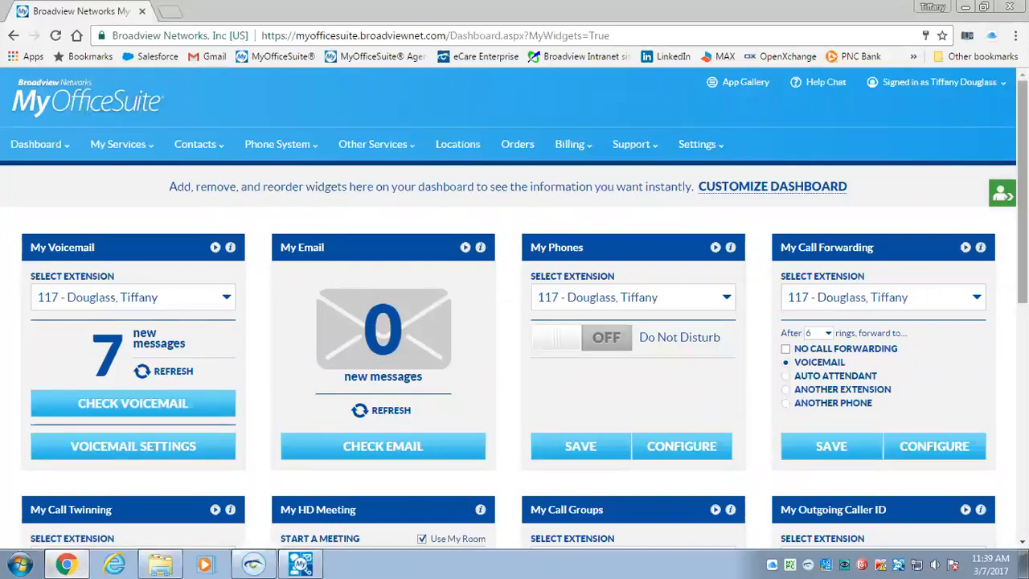
{"action": "scroll", "coordinate": [514, 322], "scroll_direction": "down", "scroll_amount": 4}
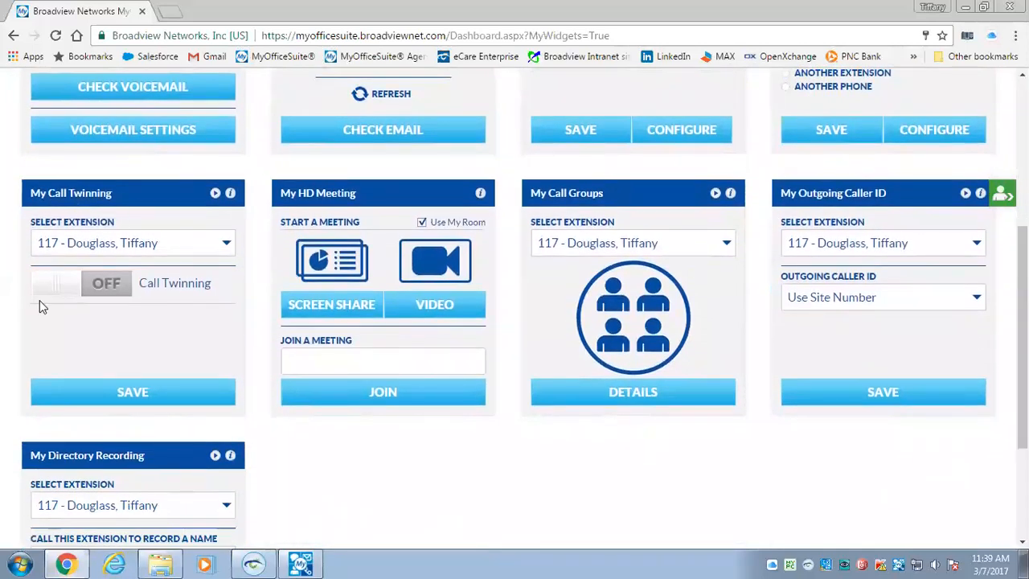
{"action": "left_click", "coordinate": [57, 283]}
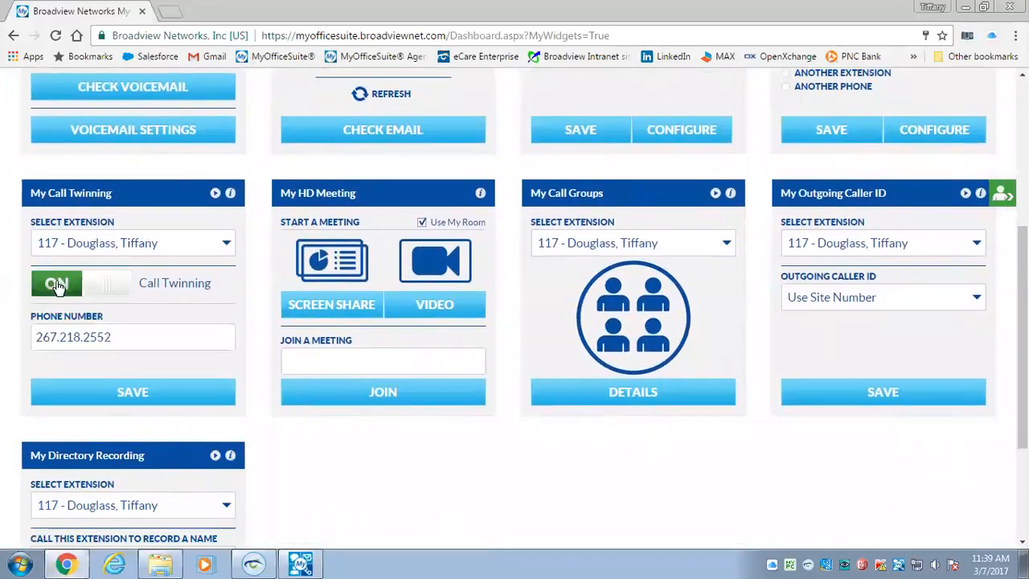
{"action": "left_click", "coordinate": [141, 394]}
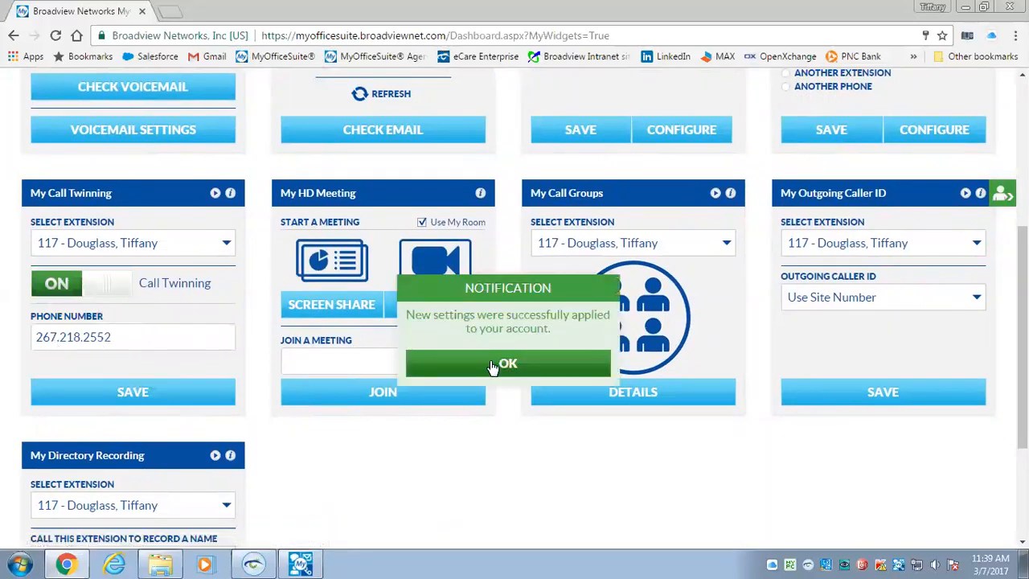
{"action": "left_click", "coordinate": [489, 364]}
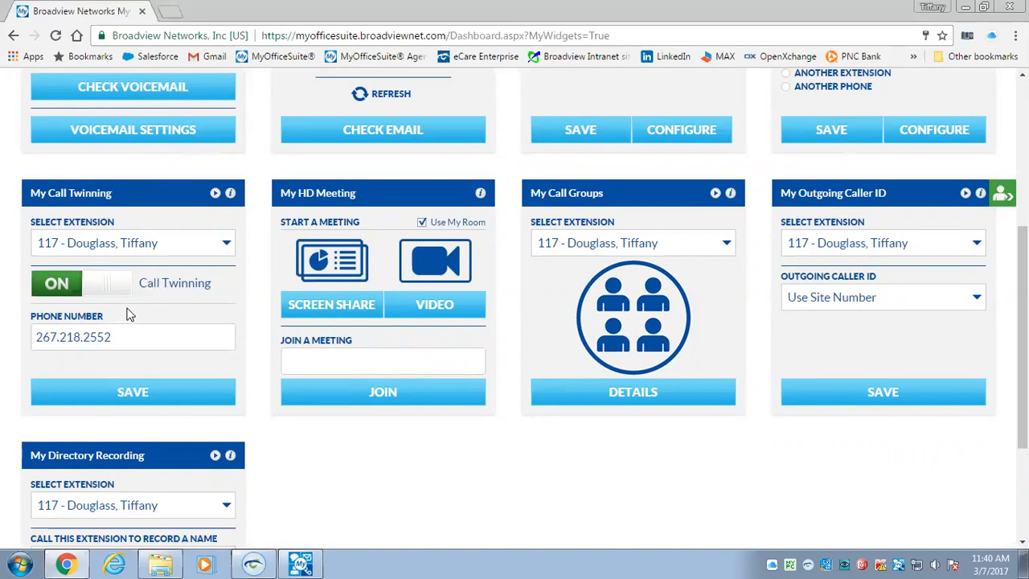
Turn Call Twinning back off and save the change
{"action": "left_click", "coordinate": [110, 291]}
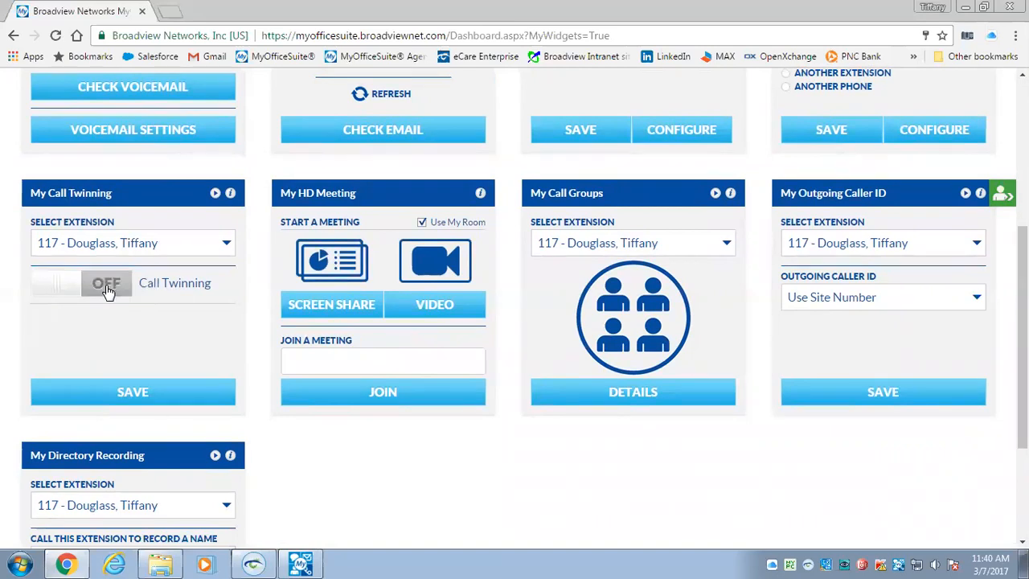
{"action": "left_click", "coordinate": [133, 394]}
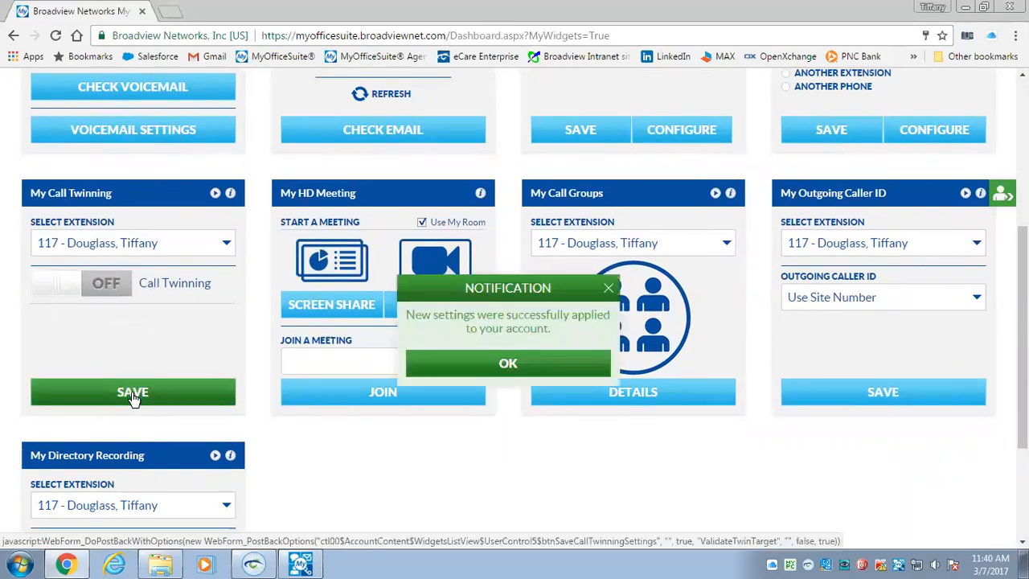
{"action": "left_click", "coordinate": [504, 364]}
{"action": "scroll", "coordinate": [502, 324], "scroll_direction": "up", "scroll_amount": 4}
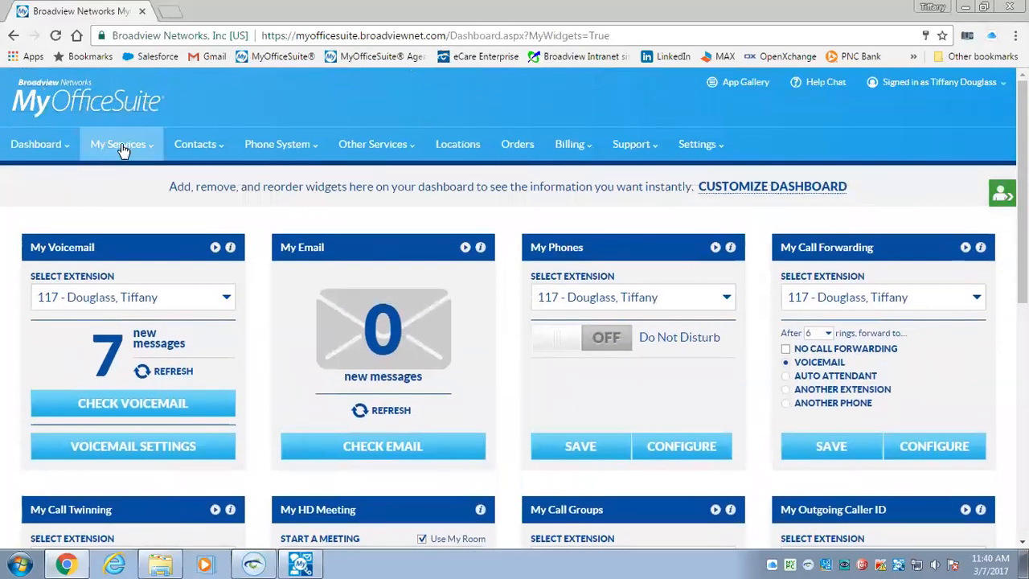
Open extension 117's Selective Call Routing rules list from My Call Handling, showing VIP and Block
{"action": "left_click", "coordinate": [122, 147]}
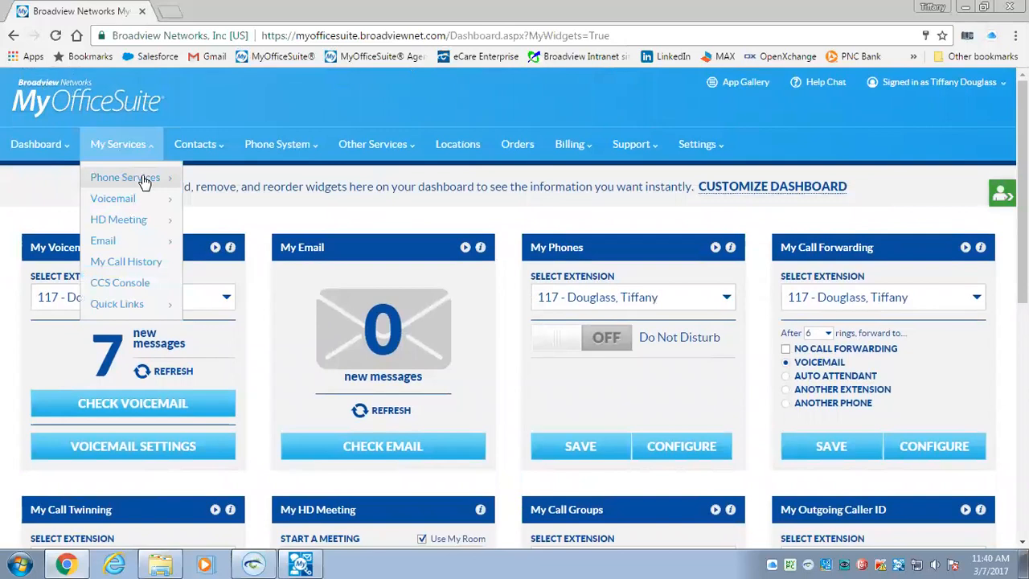
{"action": "mouse_move", "coordinate": [143, 179]}
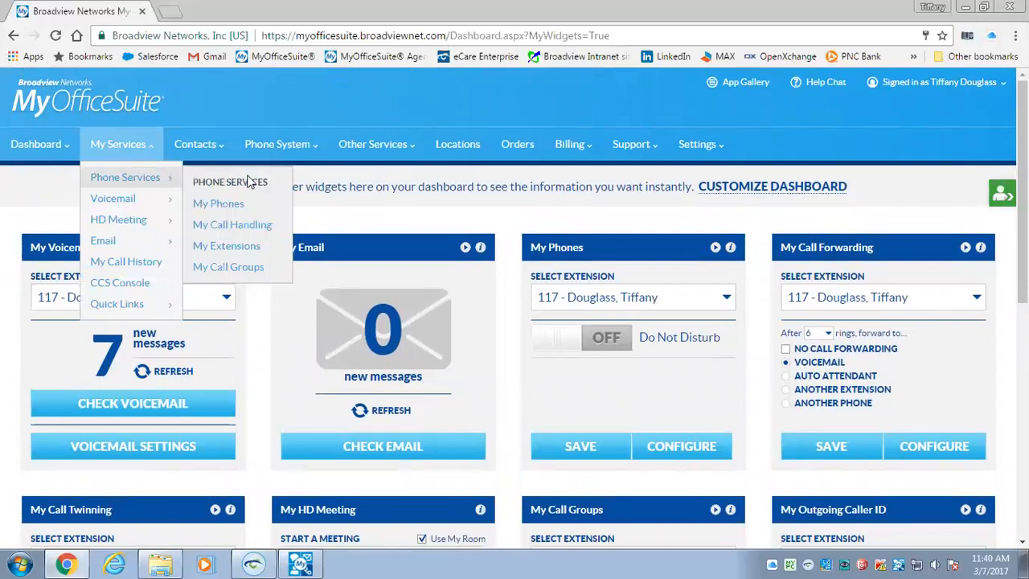
{"action": "left_click", "coordinate": [247, 229]}
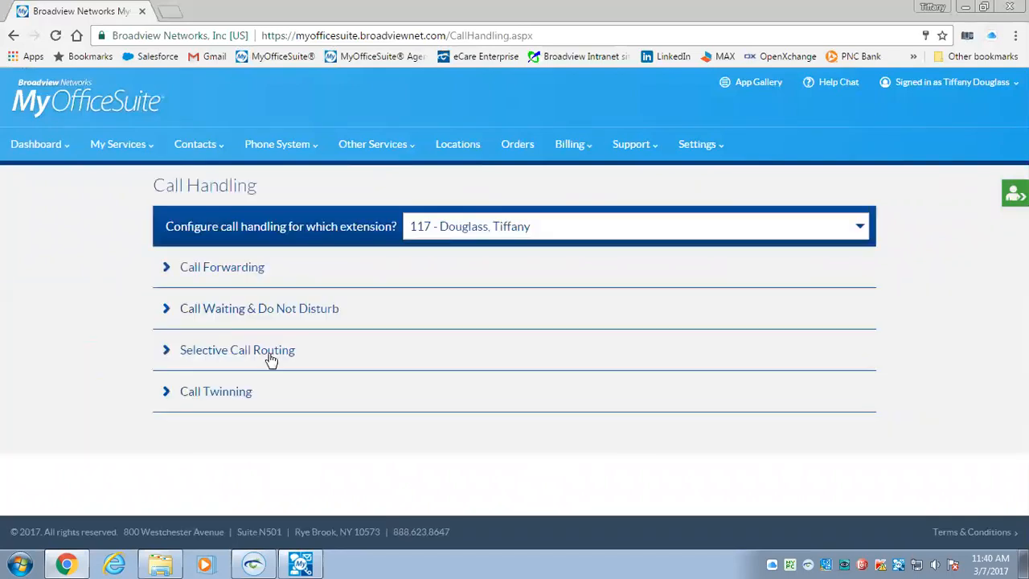
{"action": "left_click", "coordinate": [263, 352]}
{"action": "left_click", "coordinate": [720, 458]}
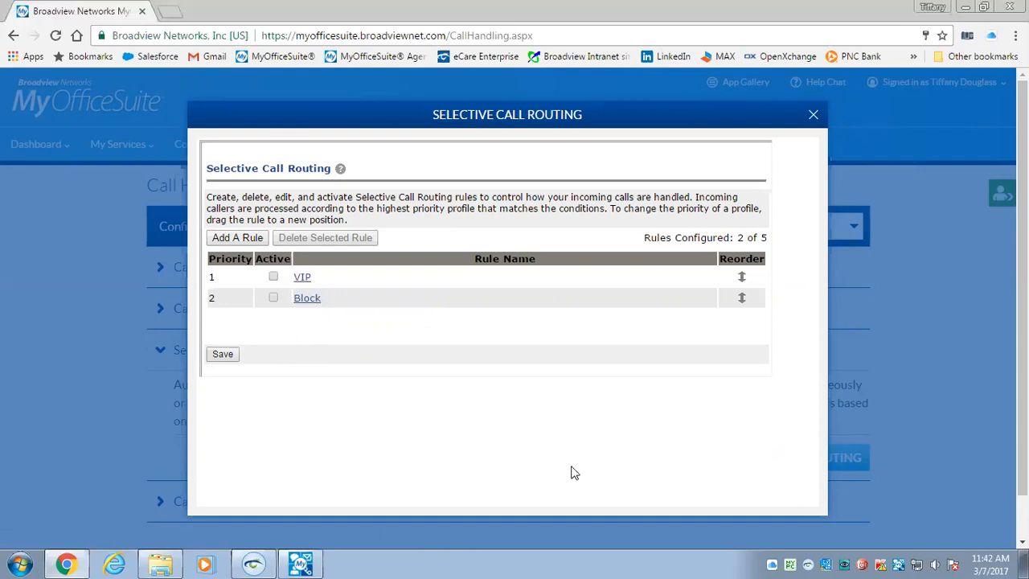
Close the Selective Call Routing dialog without changing any rules
{"action": "left_click", "coordinate": [814, 115]}
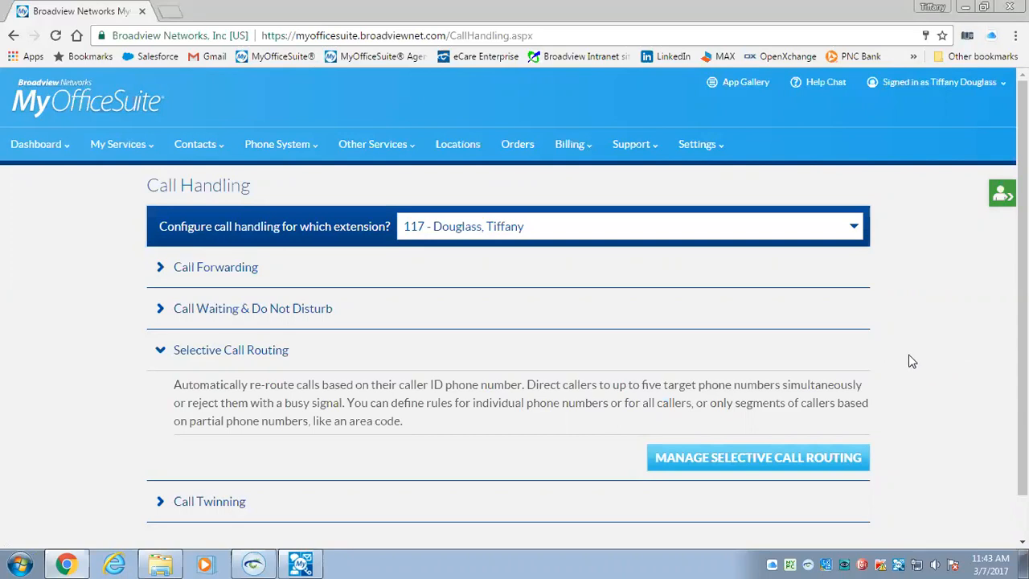
Go to the User Manager page from the Settings menu
{"action": "left_click", "coordinate": [701, 146]}
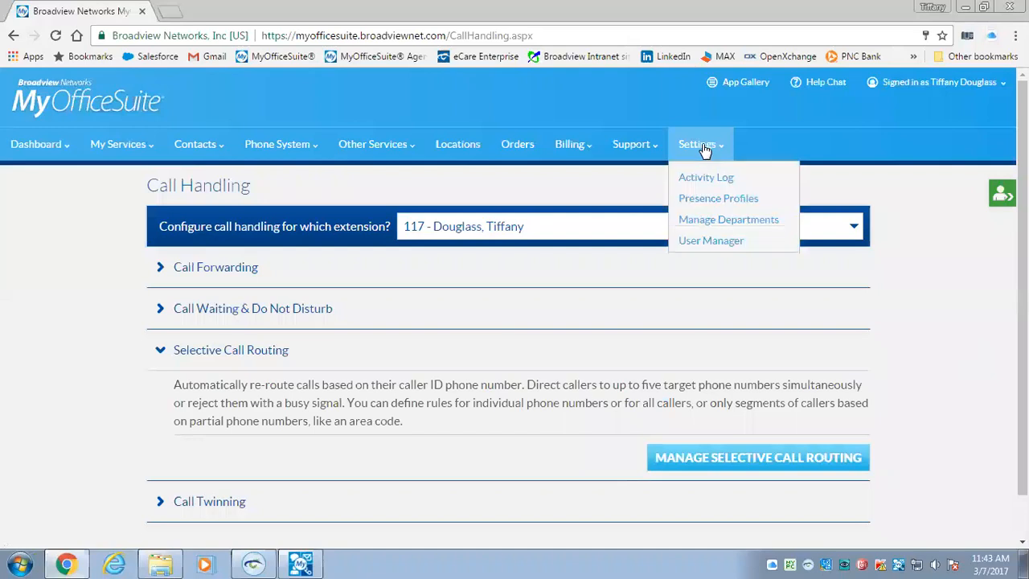
{"action": "left_click", "coordinate": [701, 243]}
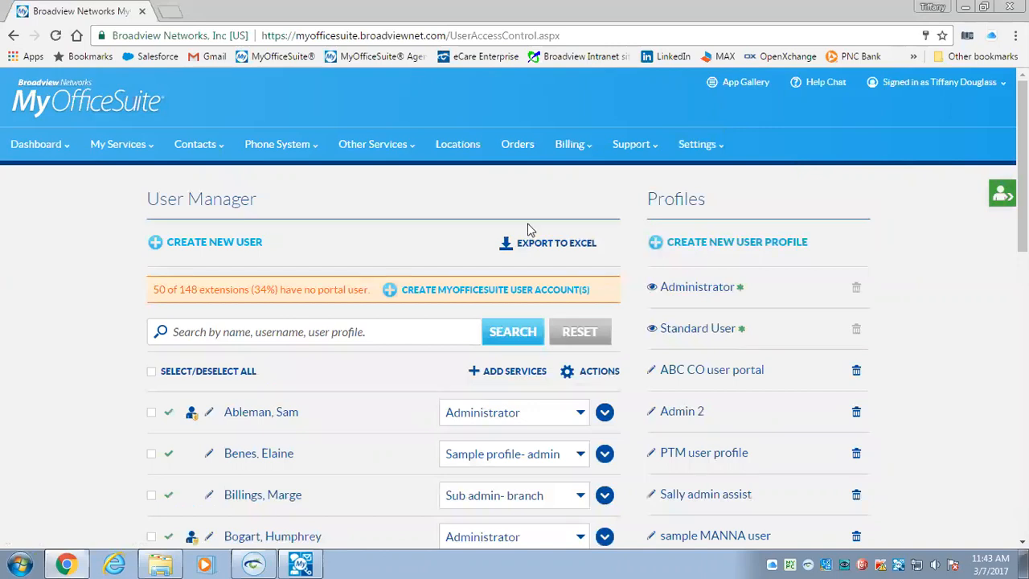
{"action": "left_click", "coordinate": [200, 247]}
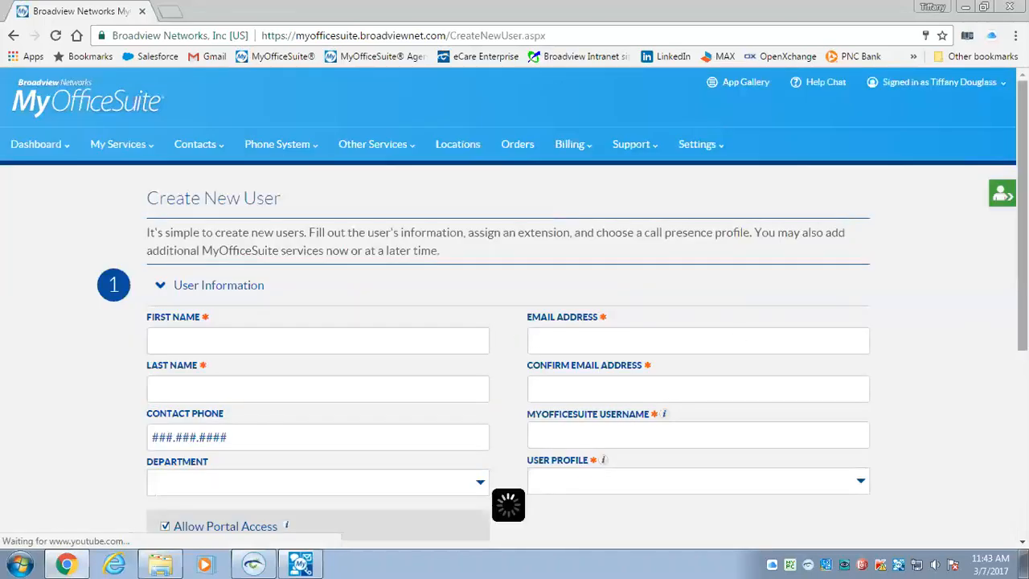
{"action": "scroll", "coordinate": [514, 321], "scroll_direction": "down", "scroll_amount": 2}
{"action": "scroll", "coordinate": [514, 321], "scroll_direction": "down", "scroll_amount": 3}
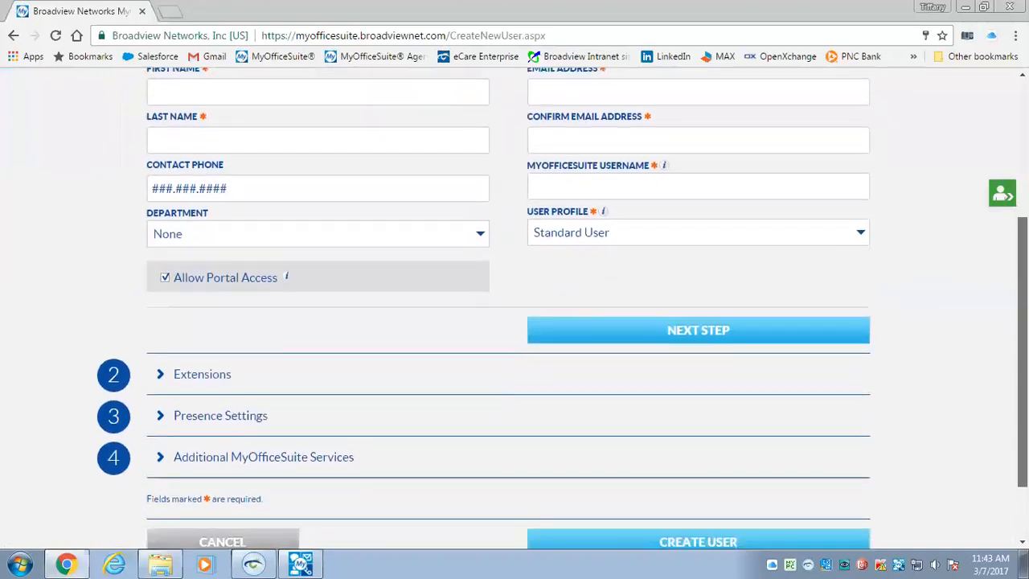
{"action": "left_click", "coordinate": [860, 235]}
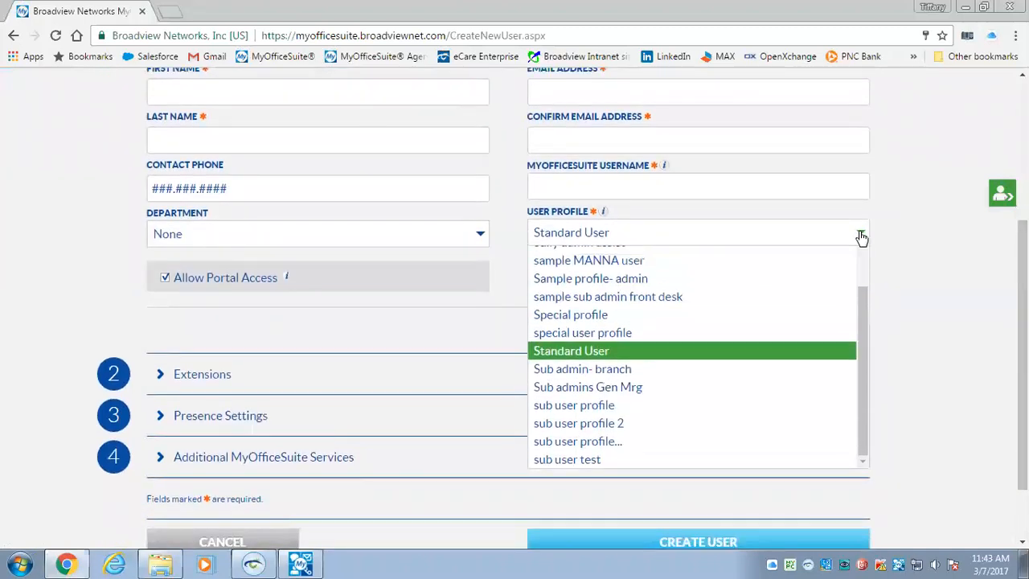
{"action": "left_click", "coordinate": [861, 235]}
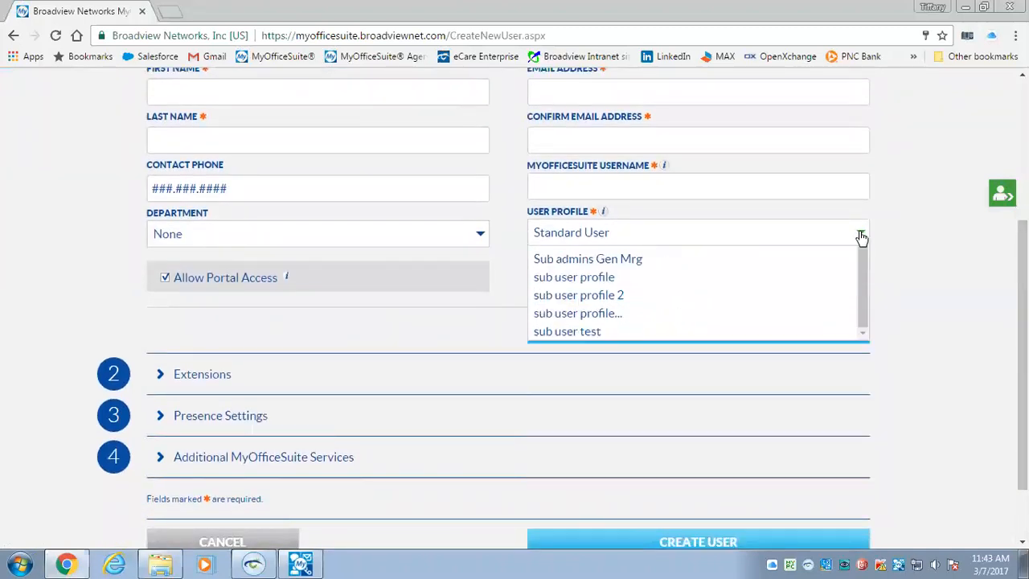
{"action": "scroll", "coordinate": [514, 314], "scroll_direction": "down", "scroll_amount": 1}
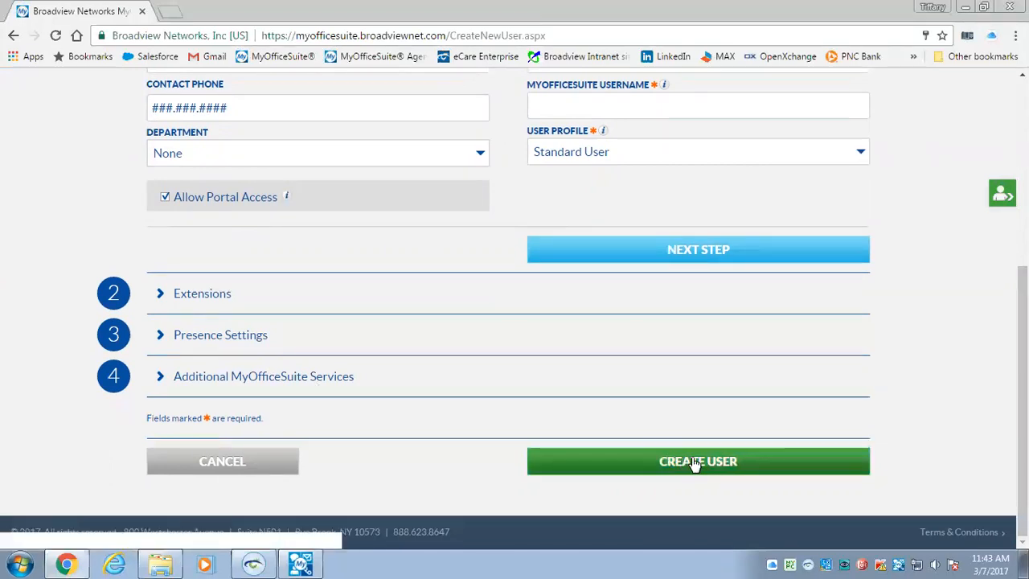
{"action": "left_click", "coordinate": [236, 462]}
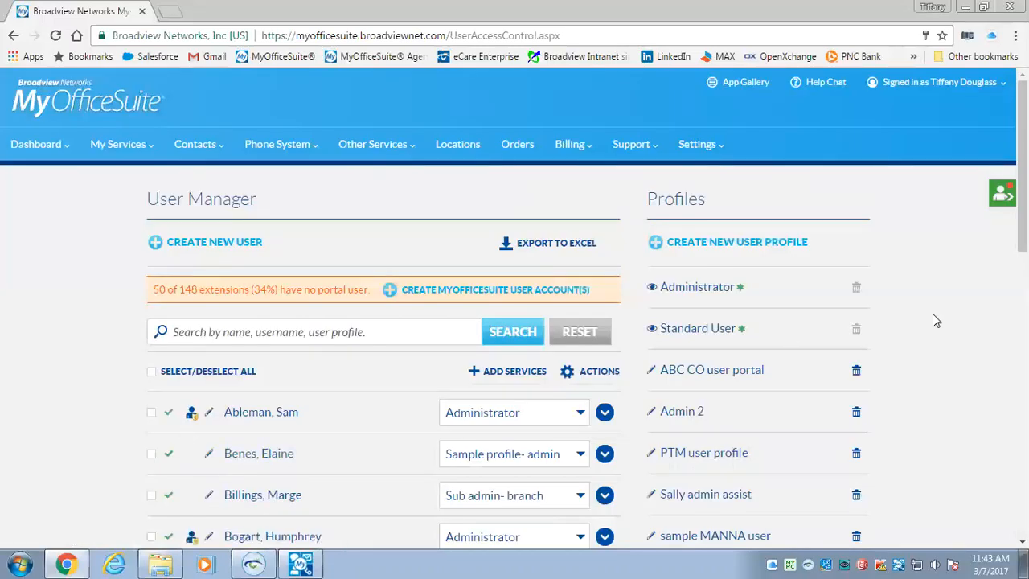
{"action": "scroll", "coordinate": [948, 233], "scroll_direction": "down", "scroll_amount": 1}
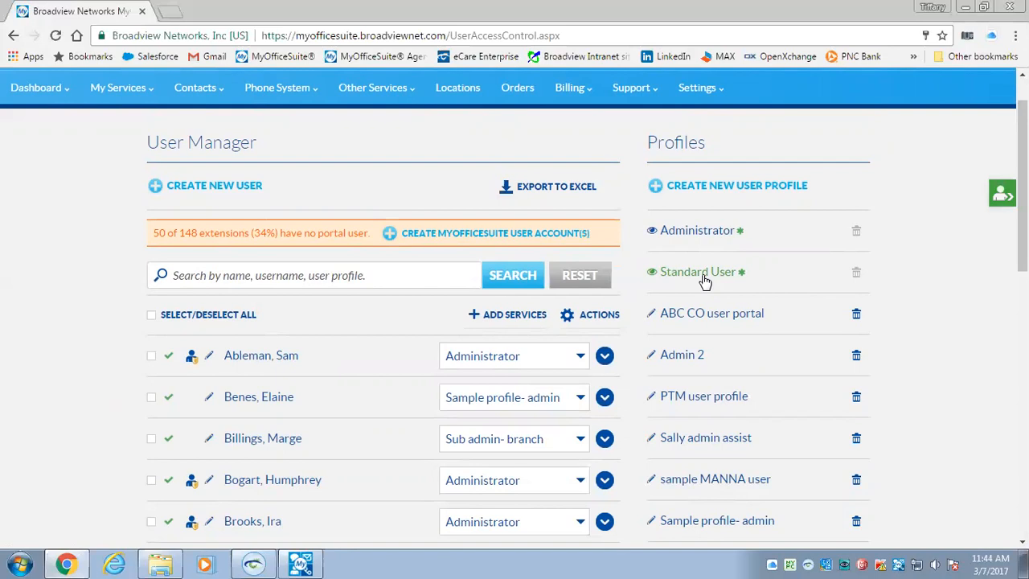
{"action": "left_click_drag", "start_coordinate": [1022, 184], "coordinate": [1022, 240]}
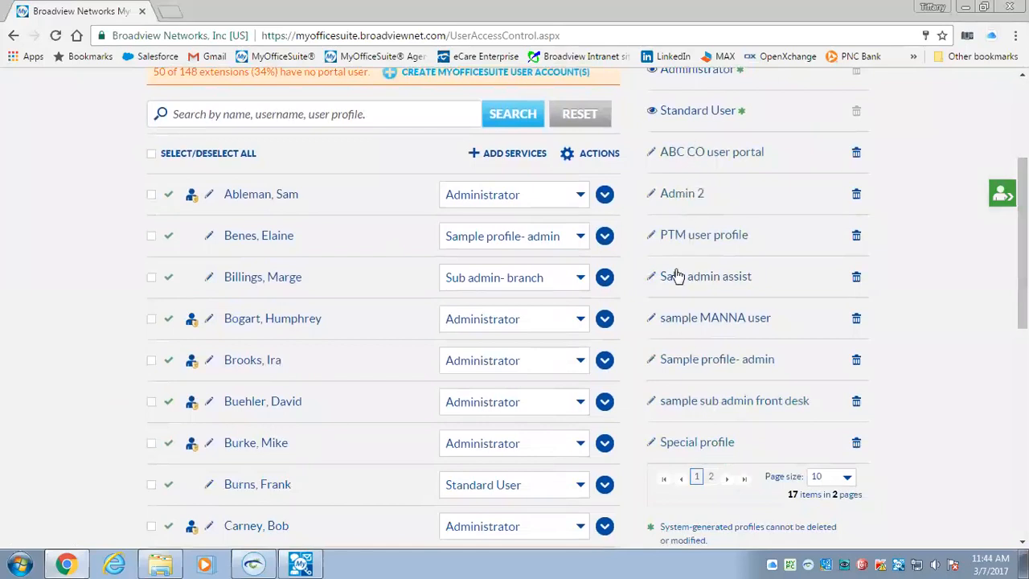
{"action": "left_click_drag", "start_coordinate": [1022, 220], "coordinate": [1022, 200]}
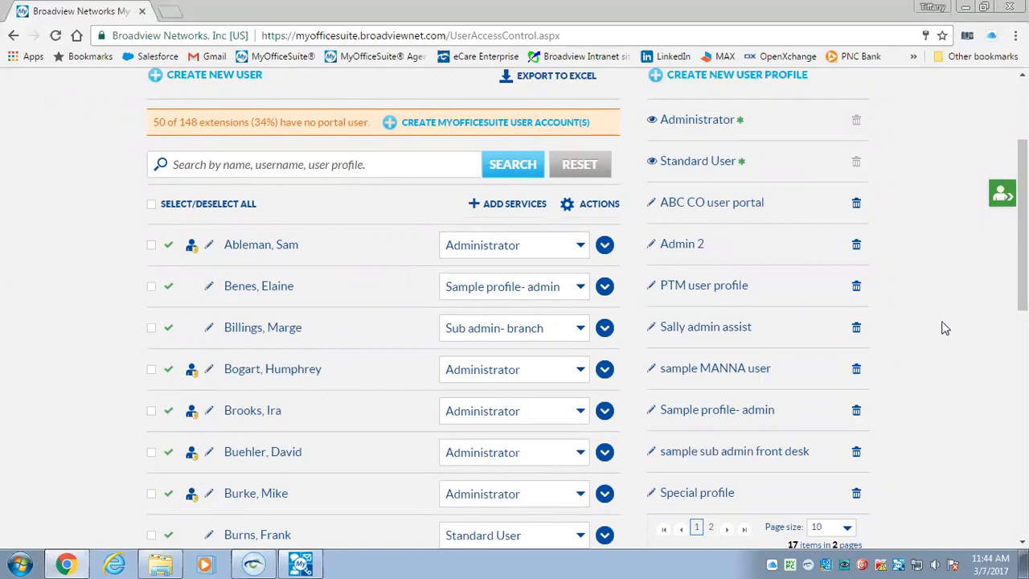
Edit the ABC CO user portal profile, adding My Outgoing Caller ID, My Online Fax and My Voicemail
{"action": "left_click", "coordinate": [652, 205]}
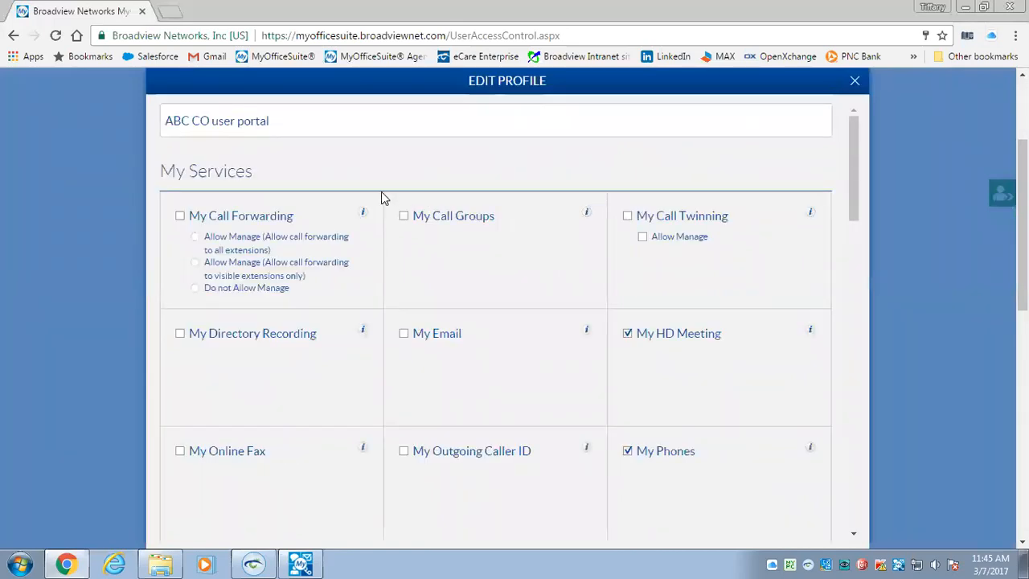
{"action": "left_click_drag", "start_coordinate": [289, 123], "coordinate": [135, 125]}
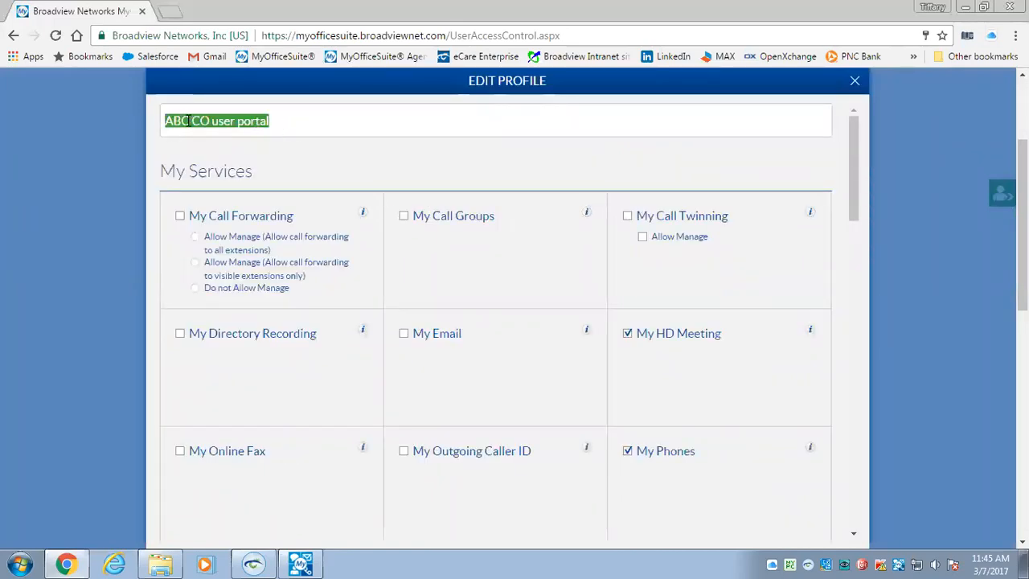
{"action": "left_click", "coordinate": [320, 127]}
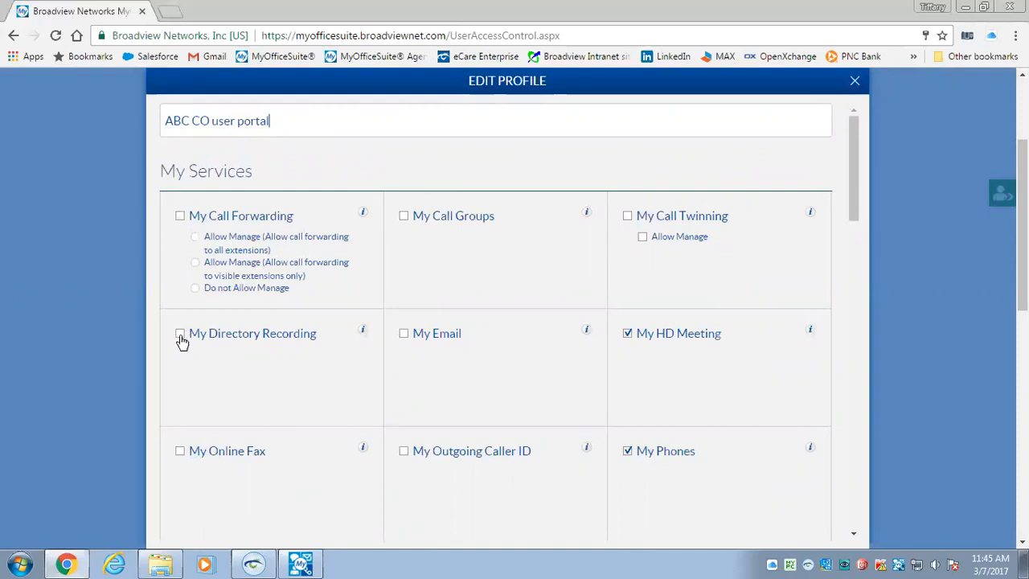
{"action": "left_click", "coordinate": [179, 217]}
{"action": "left_click", "coordinate": [403, 453]}
{"action": "left_click", "coordinate": [181, 452]}
{"action": "left_click_drag", "start_coordinate": [850, 157], "coordinate": [851, 314]}
{"action": "left_click", "coordinate": [180, 128]}
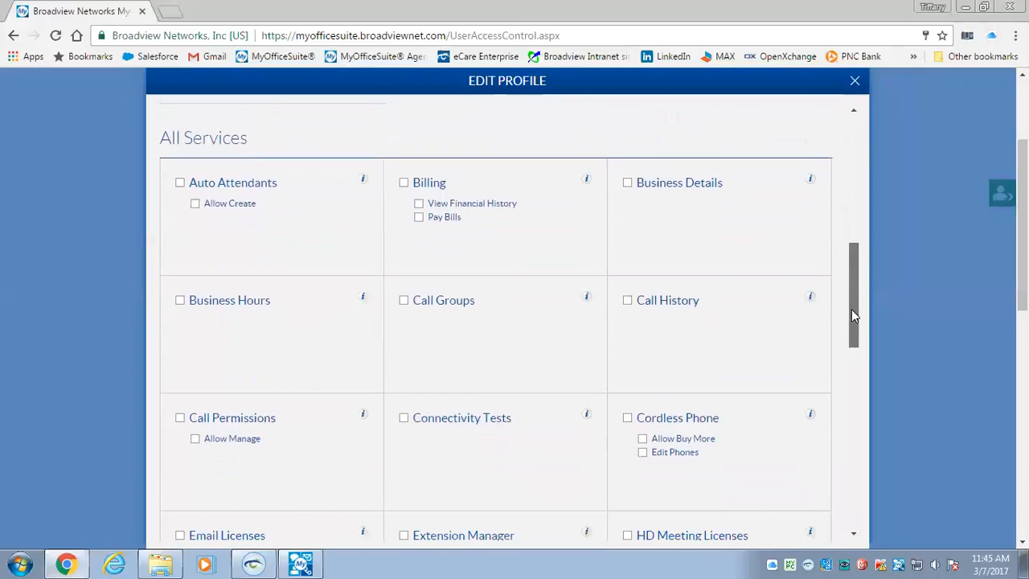
Grant Auto Attendants, Billing and Cordless Phone without Allow Buy More, then close the profile editor
{"action": "left_click", "coordinate": [180, 181]}
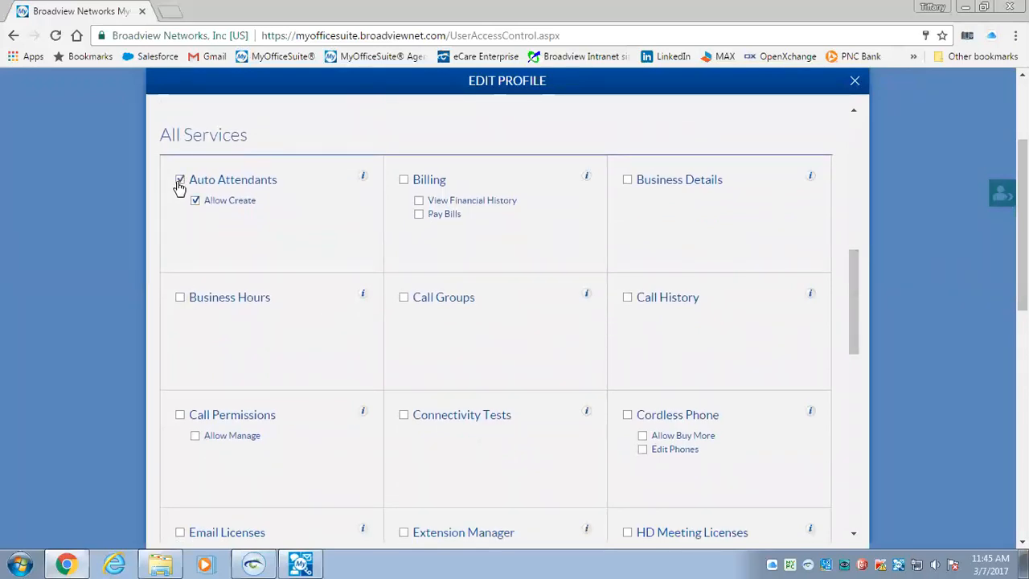
{"action": "left_click", "coordinate": [404, 181]}
{"action": "scroll", "coordinate": [453, 328], "scroll_direction": "down", "scroll_amount": 1}
{"action": "left_click", "coordinate": [627, 339]}
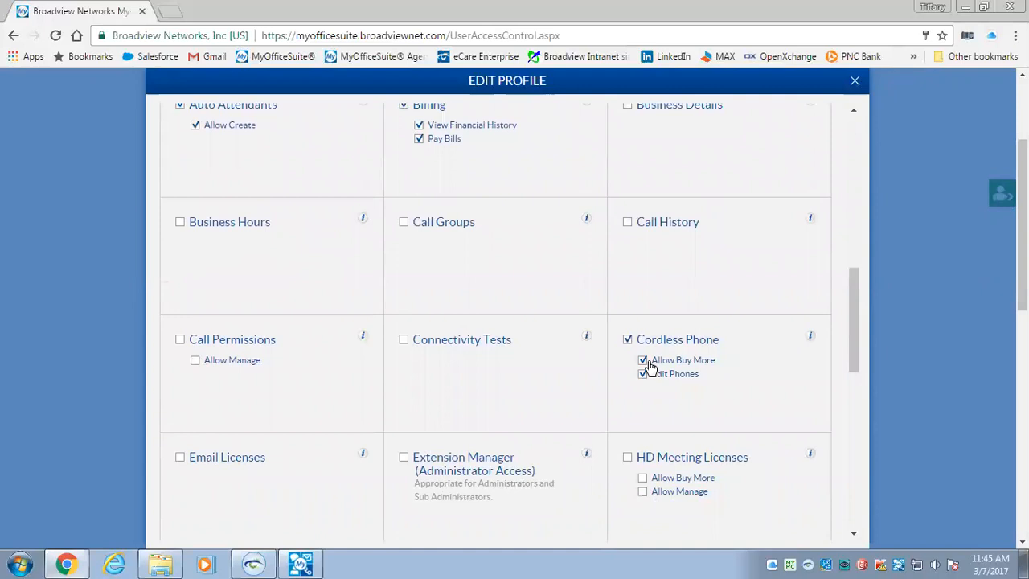
{"action": "left_click", "coordinate": [643, 361]}
{"action": "mouse_move", "coordinate": [812, 342]}
{"action": "mouse_move", "coordinate": [589, 342]}
{"action": "mouse_move", "coordinate": [366, 225]}
{"action": "scroll", "coordinate": [758, 243], "scroll_direction": "up", "scroll_amount": 5}
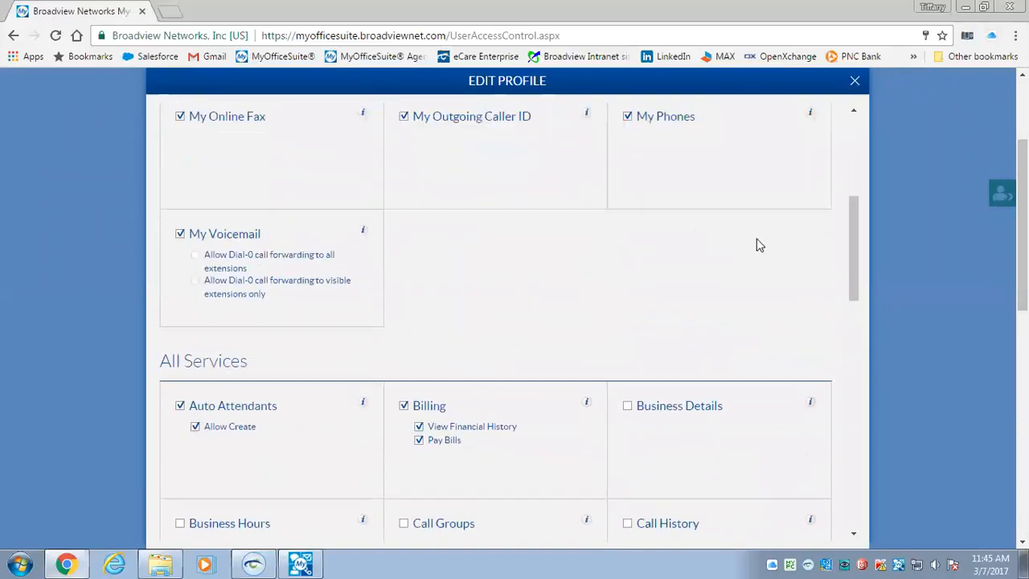
{"action": "left_click", "coordinate": [856, 84]}
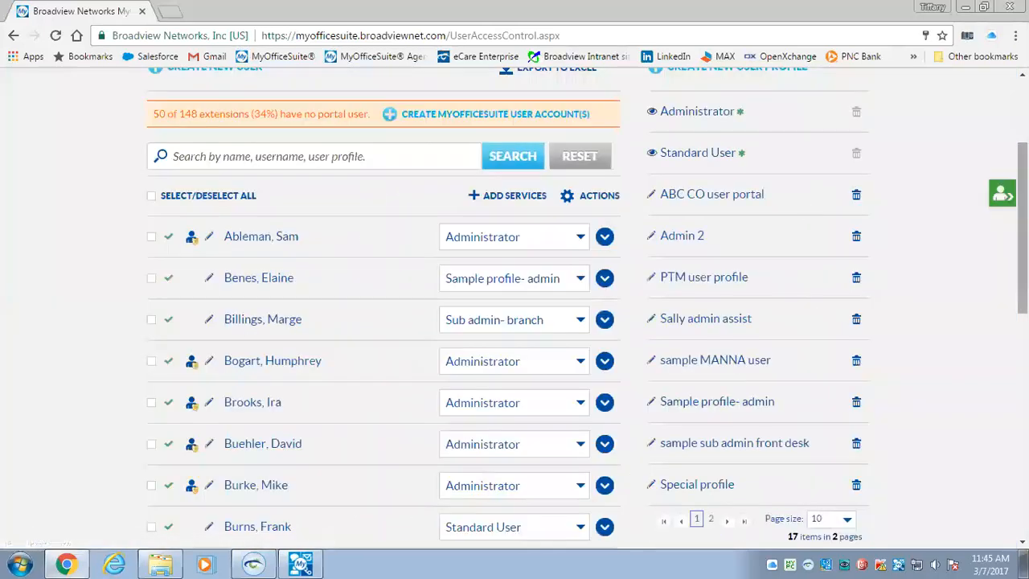
Go to the OfficeSuite Licenses page under the Phone System menu
{"action": "scroll", "coordinate": [515, 322], "scroll_direction": "up", "scroll_amount": 3}
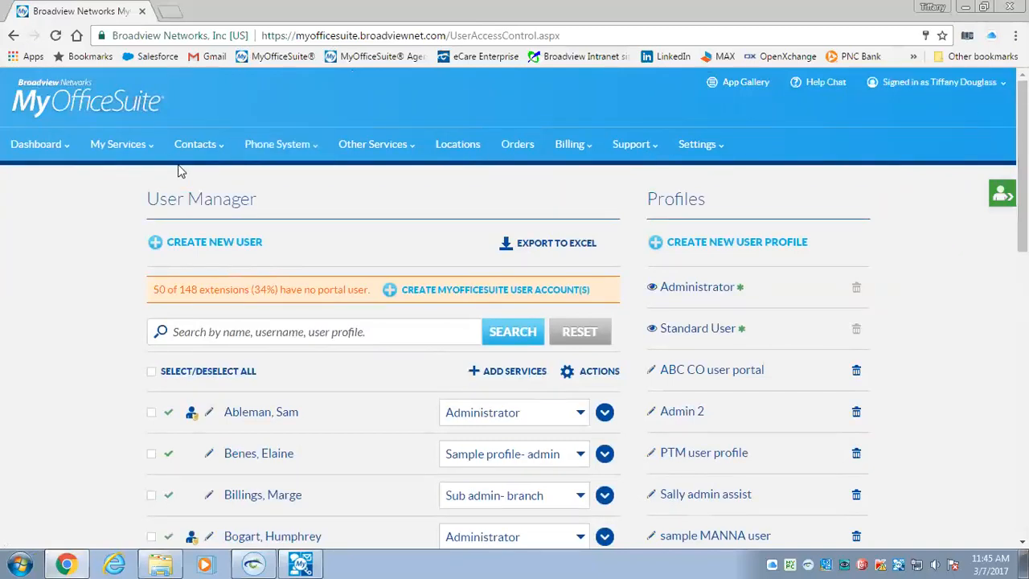
{"action": "left_click", "coordinate": [297, 148]}
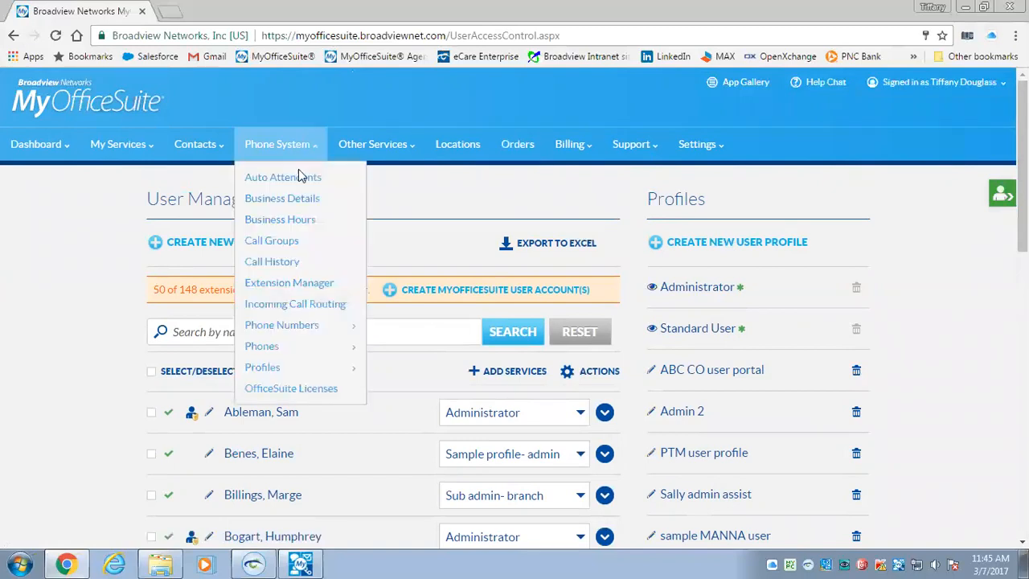
{"action": "left_click", "coordinate": [288, 389]}
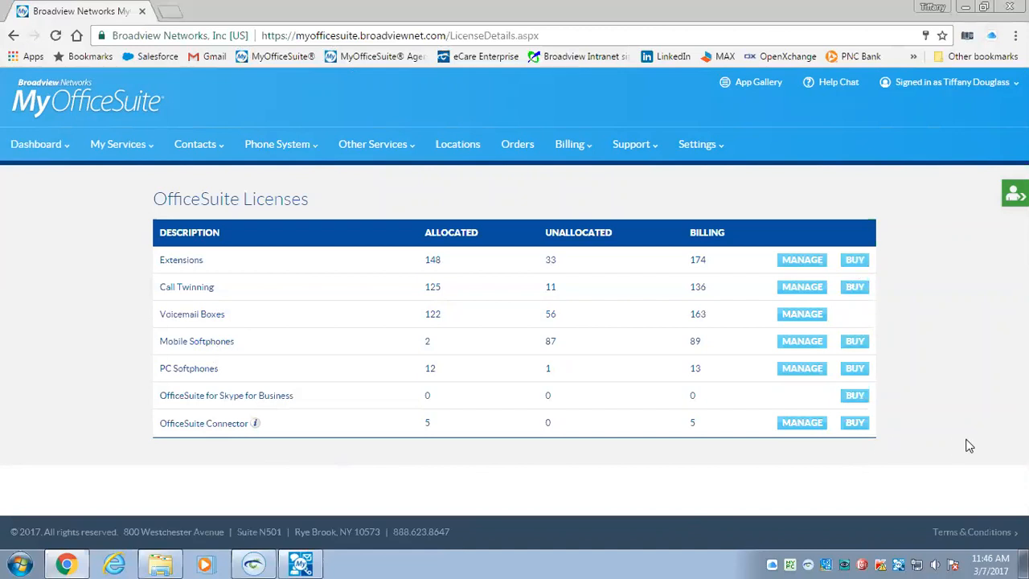
Manage the Extensions licences and switch to the Extension Manager Extended View
{"action": "left_click", "coordinate": [802, 259]}
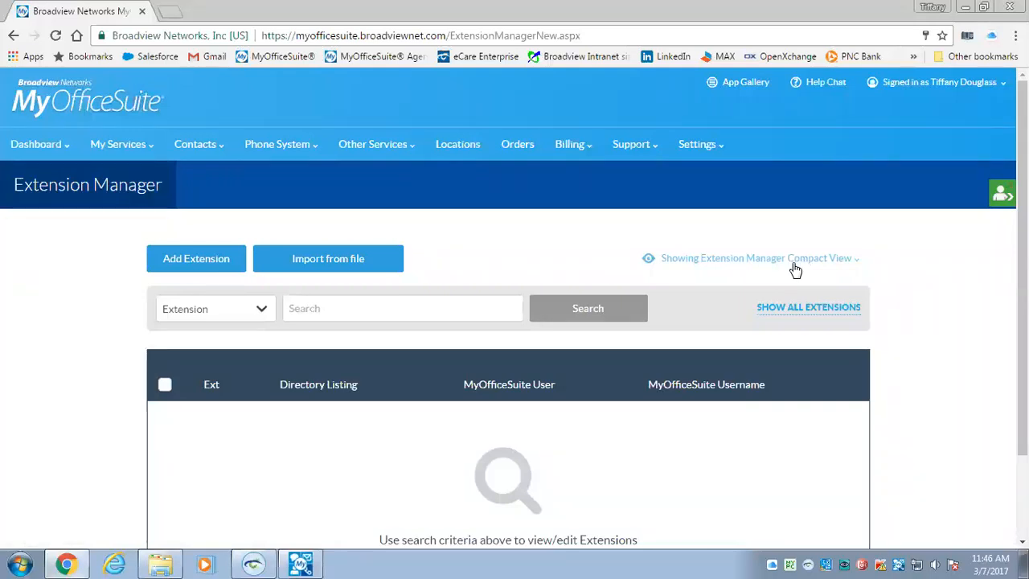
{"action": "left_click", "coordinate": [402, 311]}
{"action": "left_click", "coordinate": [792, 265]}
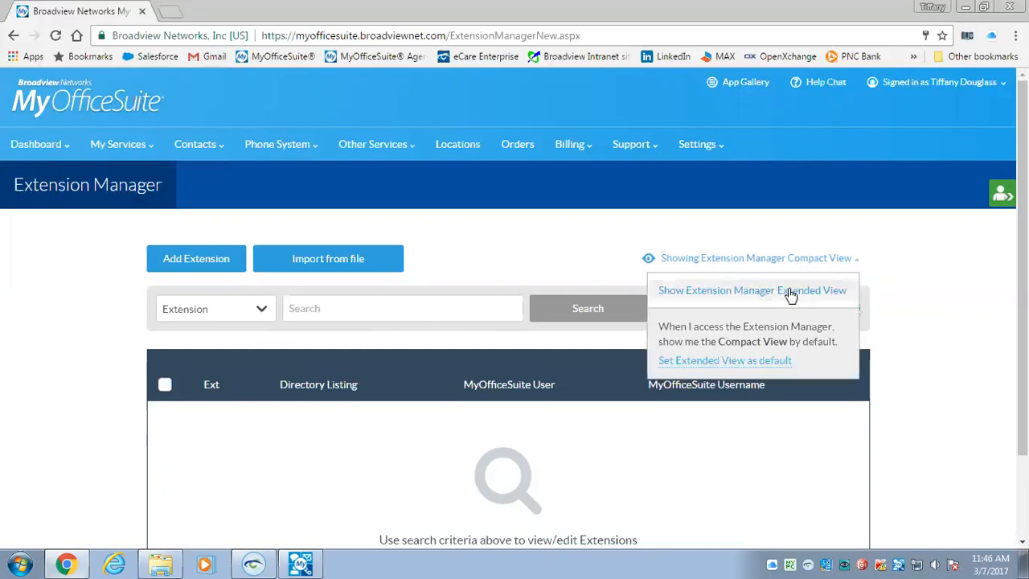
{"action": "left_click", "coordinate": [791, 292]}
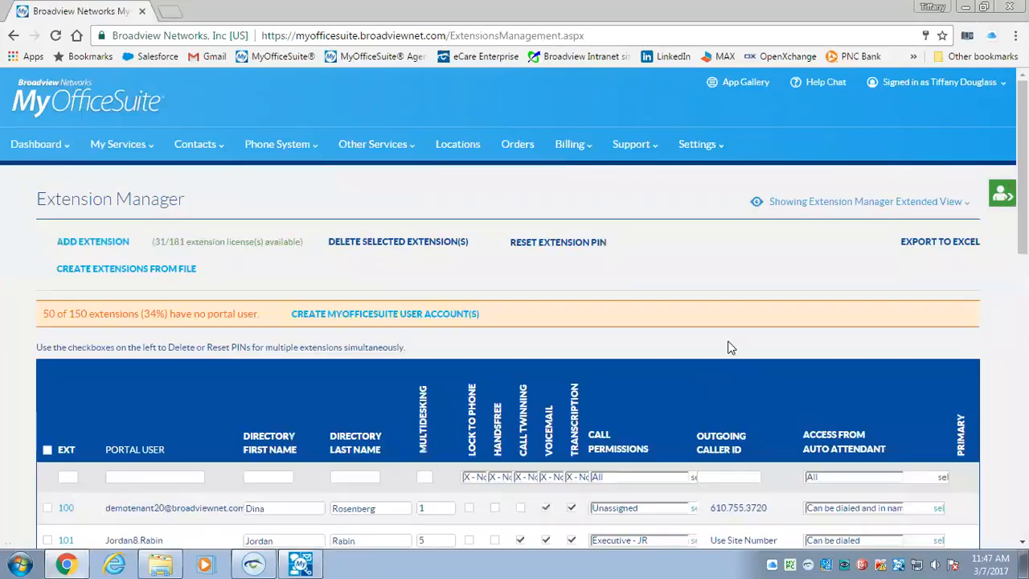
Turn on Call Twinning for extension 100, opening and dismissing its action menu
{"action": "scroll", "coordinate": [581, 156], "scroll_direction": "down", "scroll_amount": 3}
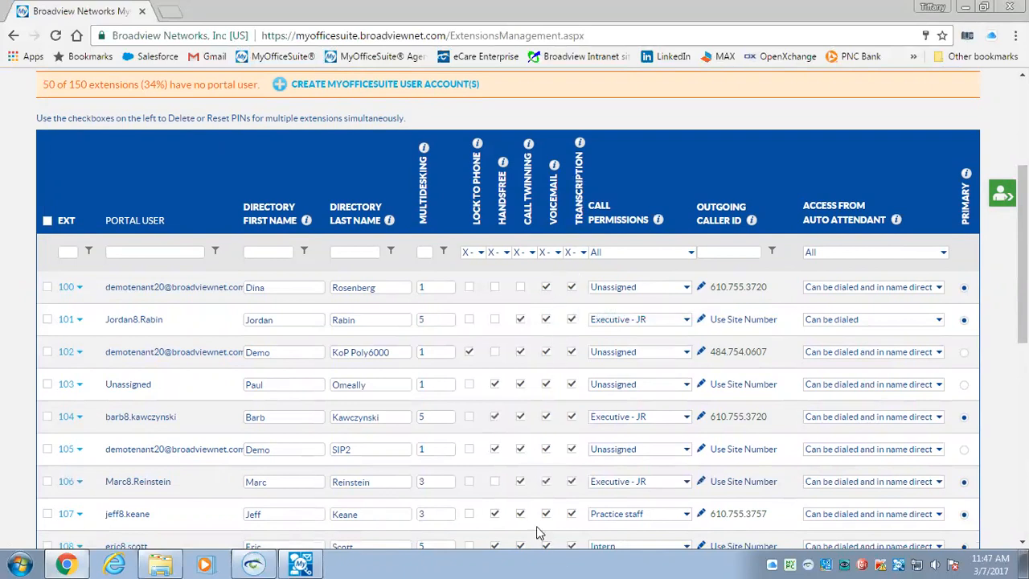
{"action": "left_click", "coordinate": [519, 287]}
{"action": "left_click", "coordinate": [80, 290]}
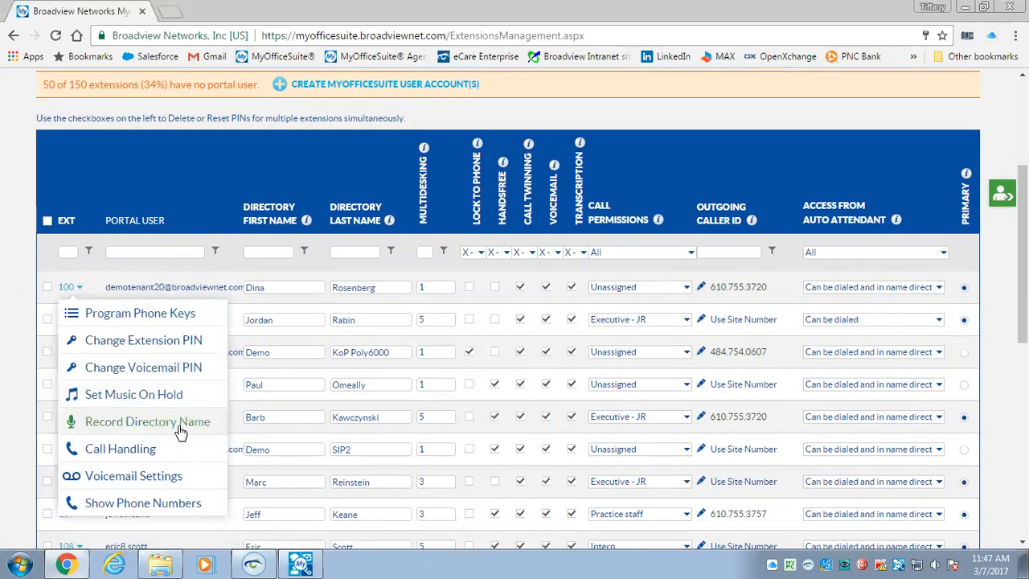
{"action": "left_click", "coordinate": [92, 284]}
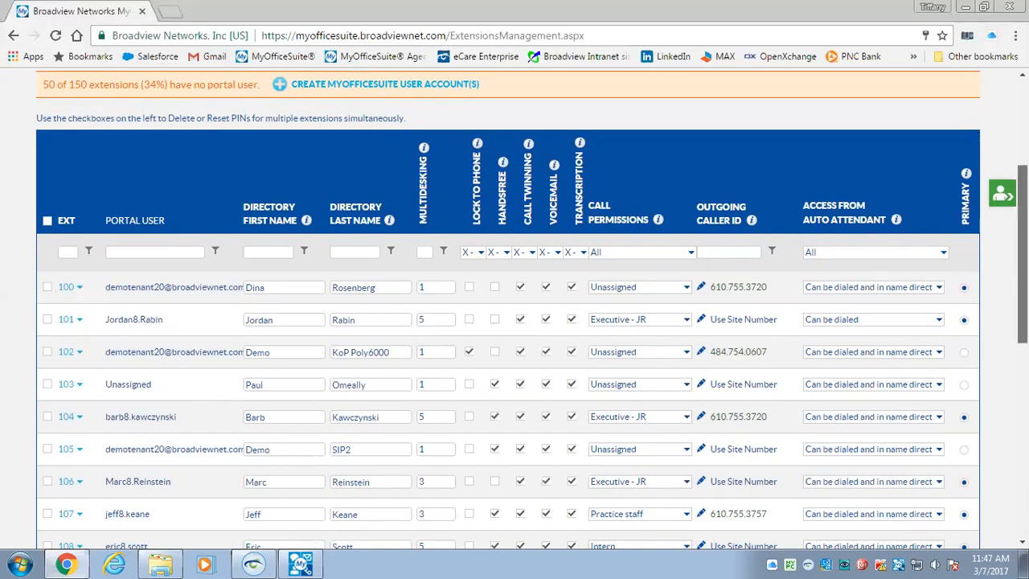
{"action": "scroll", "coordinate": [1021, 241], "scroll_direction": "up", "scroll_amount": 3}
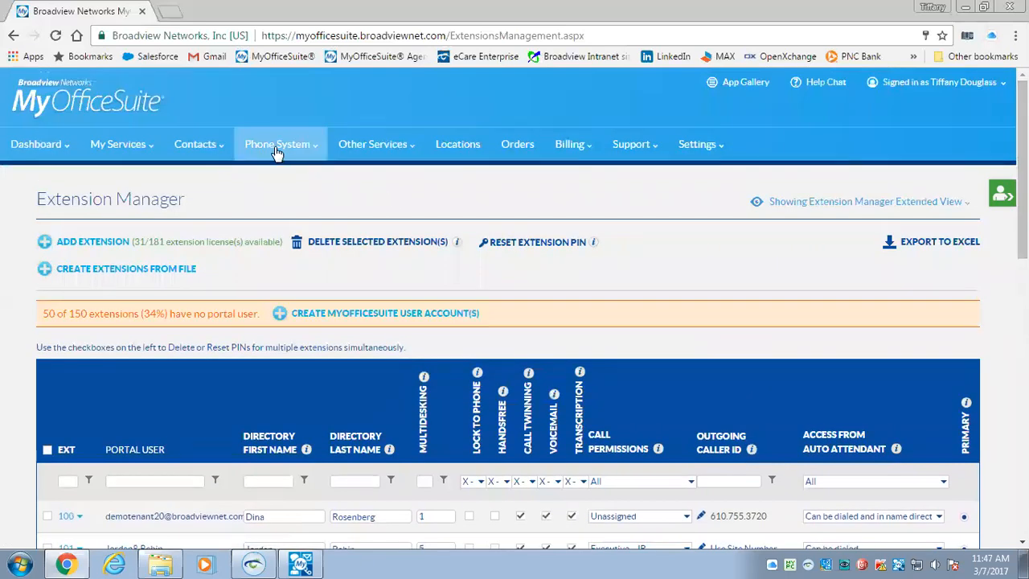
Run the Call History report with the relative date range set to Last 90 Days
{"action": "left_click", "coordinate": [279, 146]}
{"action": "left_click", "coordinate": [276, 265]}
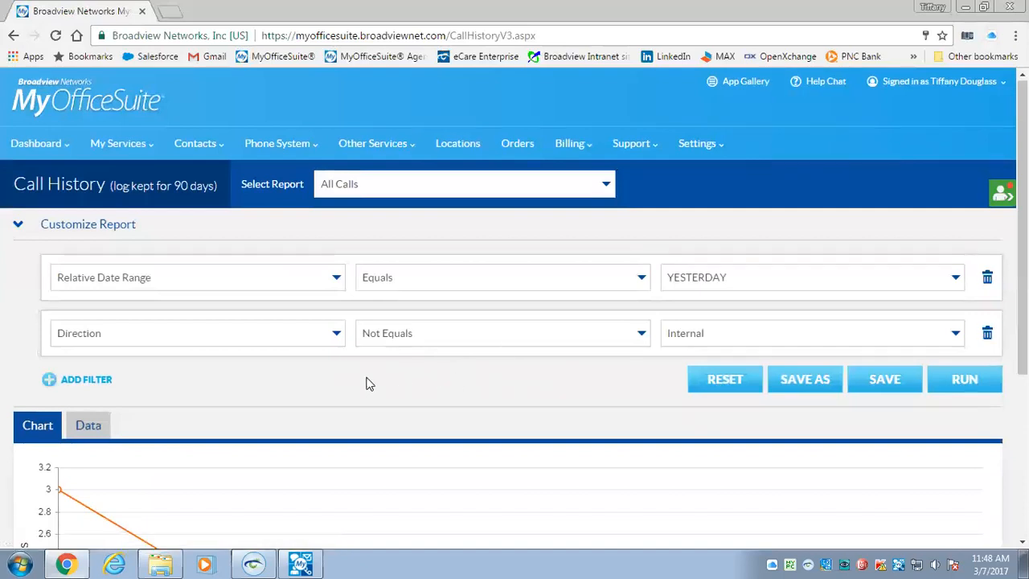
{"action": "left_click", "coordinate": [955, 278]}
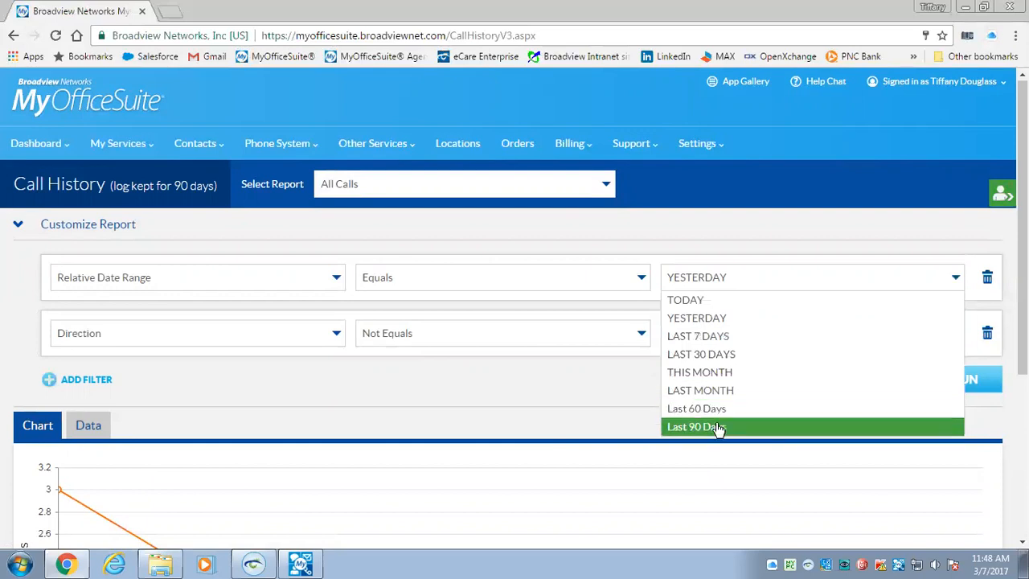
{"action": "left_click", "coordinate": [718, 426]}
{"action": "left_click", "coordinate": [958, 384]}
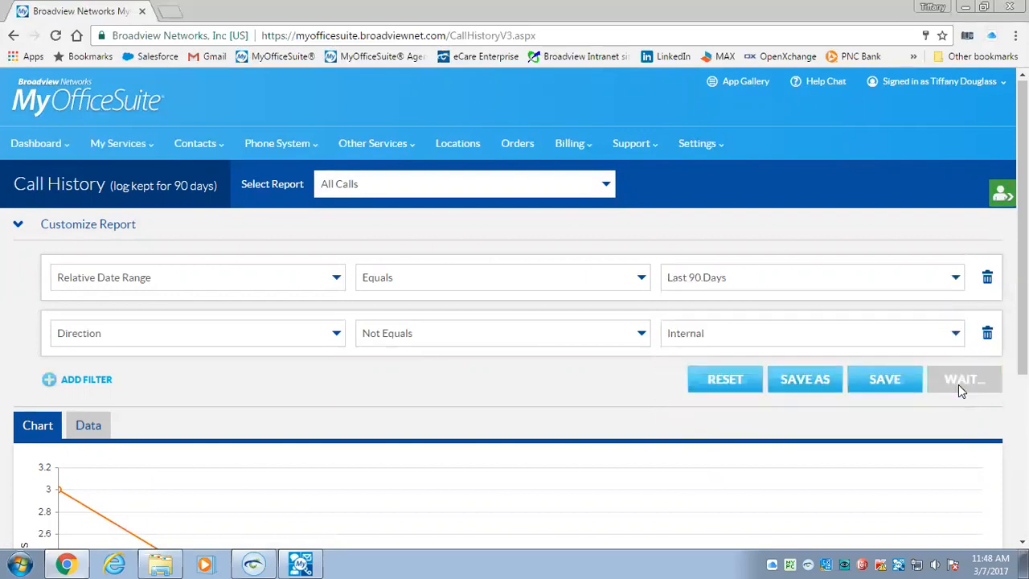
Browse the Direction filter's field list and close it without changes
{"action": "scroll", "coordinate": [999, 333], "scroll_direction": "down", "scroll_amount": 2}
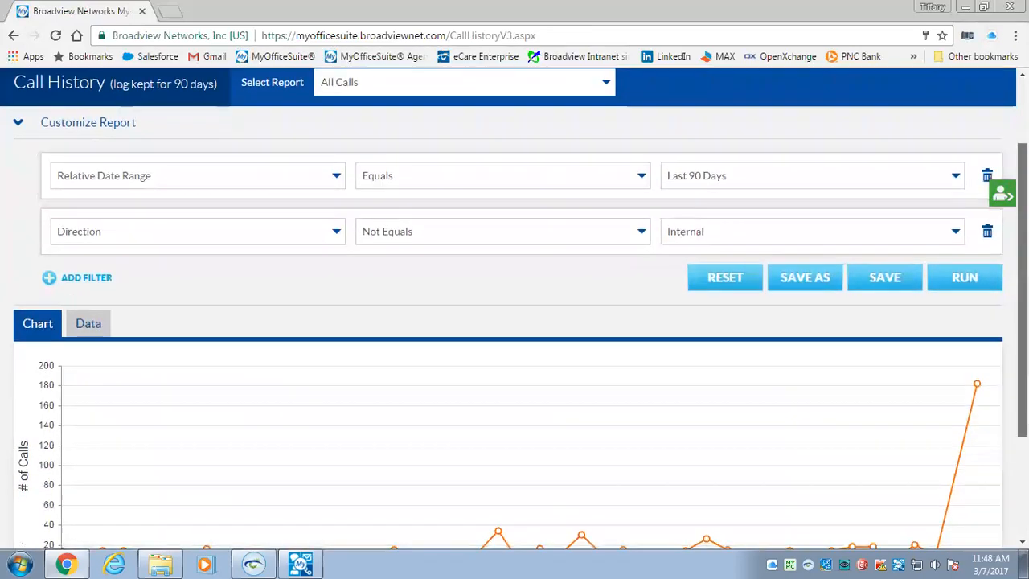
{"action": "left_click_drag", "start_coordinate": [1022, 345], "coordinate": [1023, 334]}
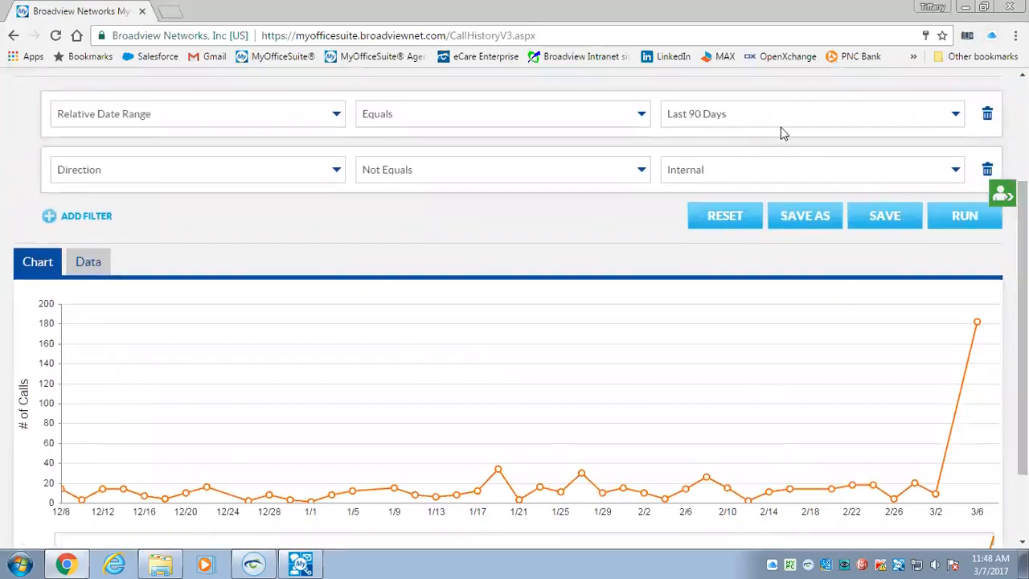
{"action": "left_click", "coordinate": [336, 171]}
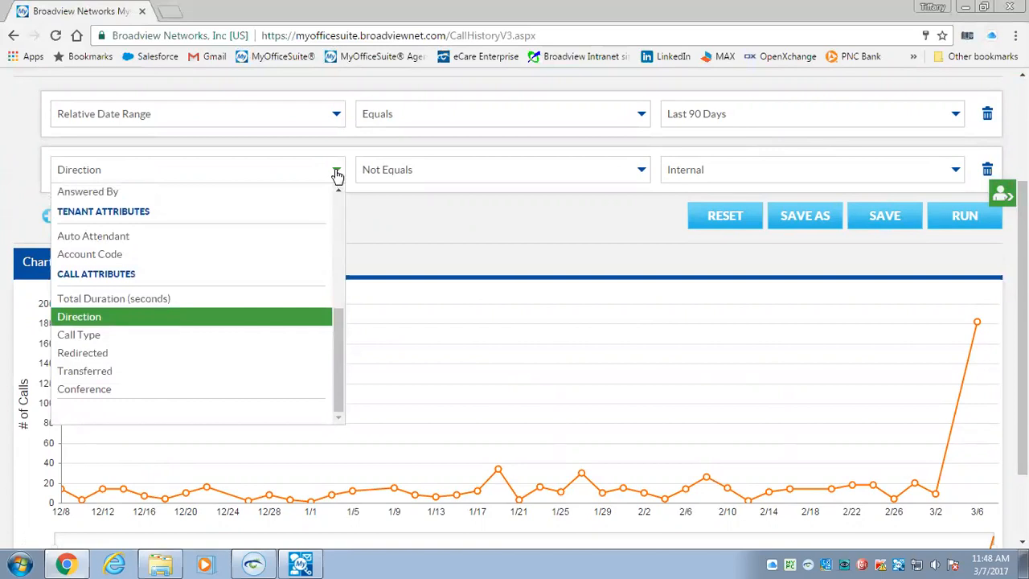
{"action": "left_click_drag", "start_coordinate": [339, 354], "coordinate": [329, 203]}
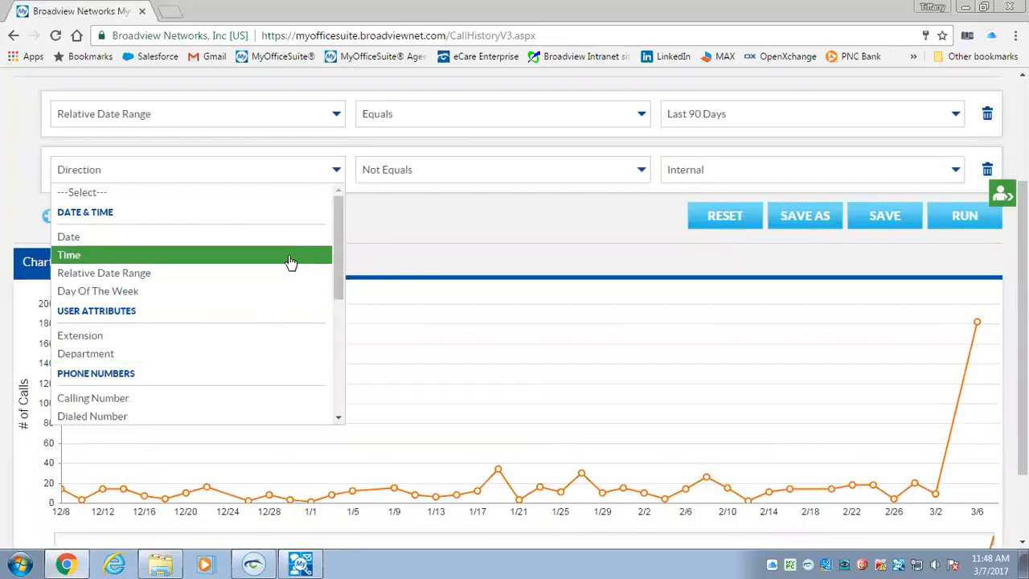
{"action": "left_click_drag", "start_coordinate": [341, 231], "coordinate": [223, 361]}
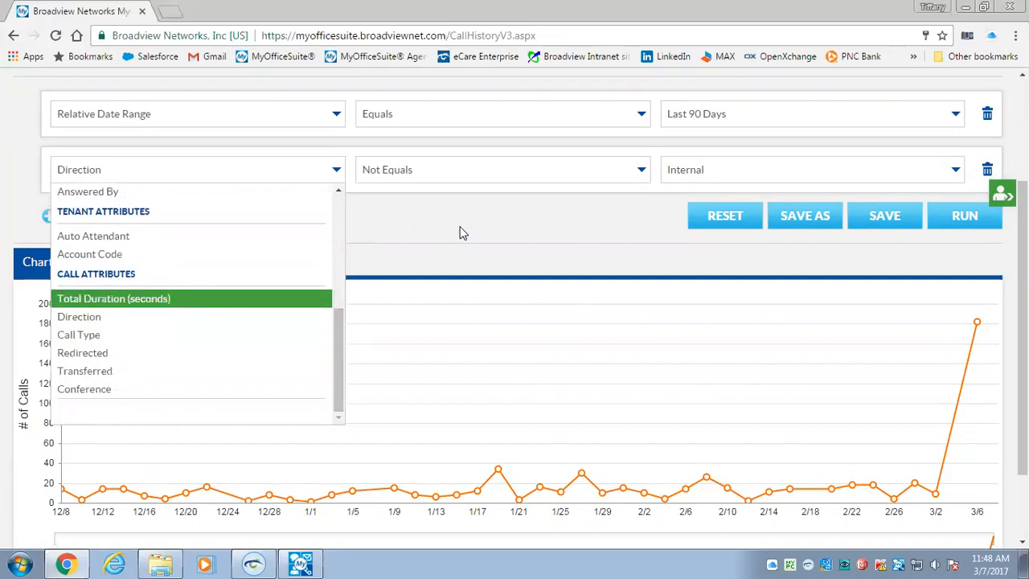
{"action": "left_click", "coordinate": [388, 229]}
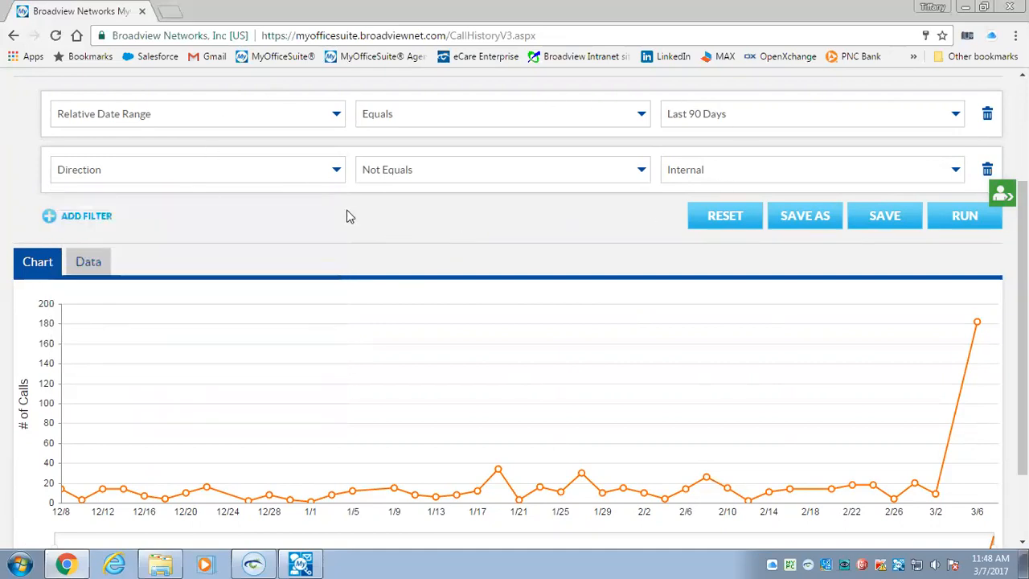
{"action": "scroll", "coordinate": [804, 345], "scroll_direction": "up", "scroll_amount": 2}
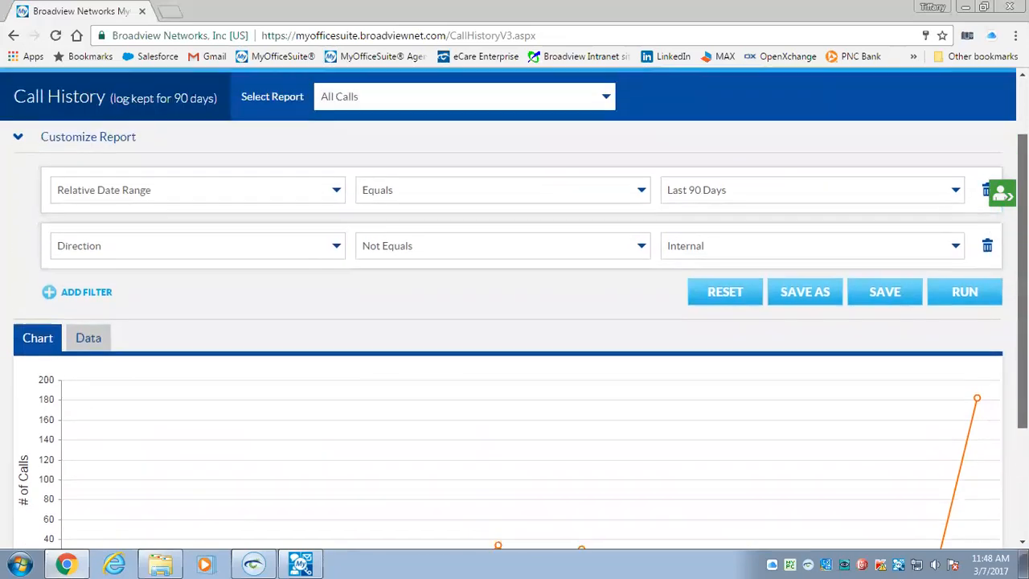
Collapse the report filters and scroll down to show the whole chart with its range navigator
{"action": "left_click", "coordinate": [605, 150]}
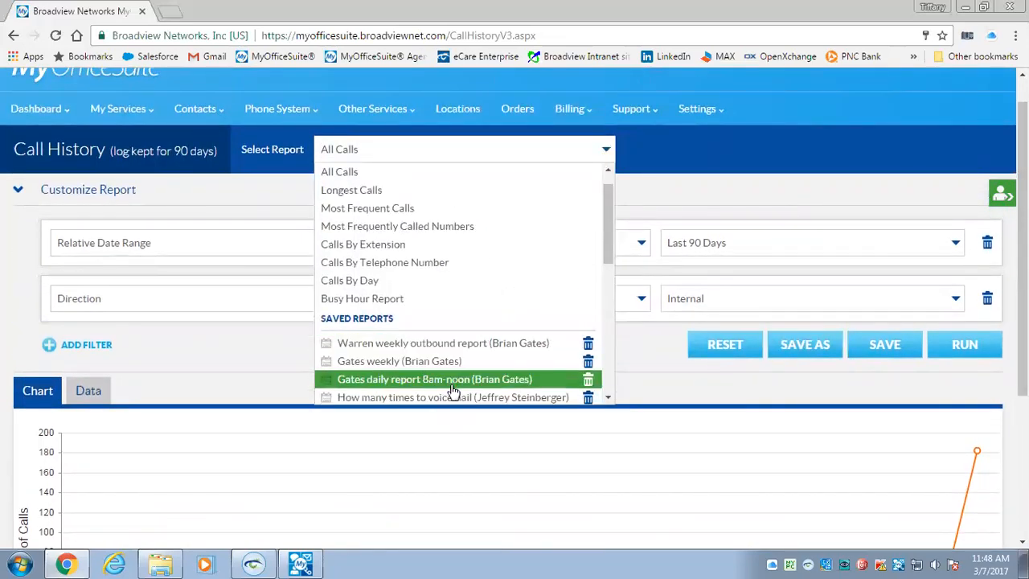
{"action": "left_click", "coordinate": [656, 201]}
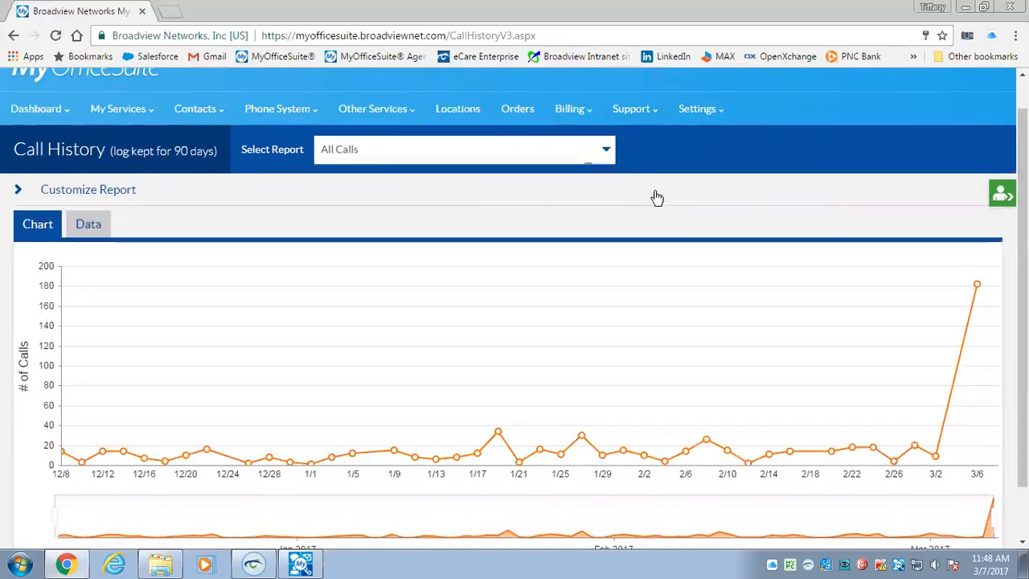
{"action": "left_click", "coordinate": [654, 200]}
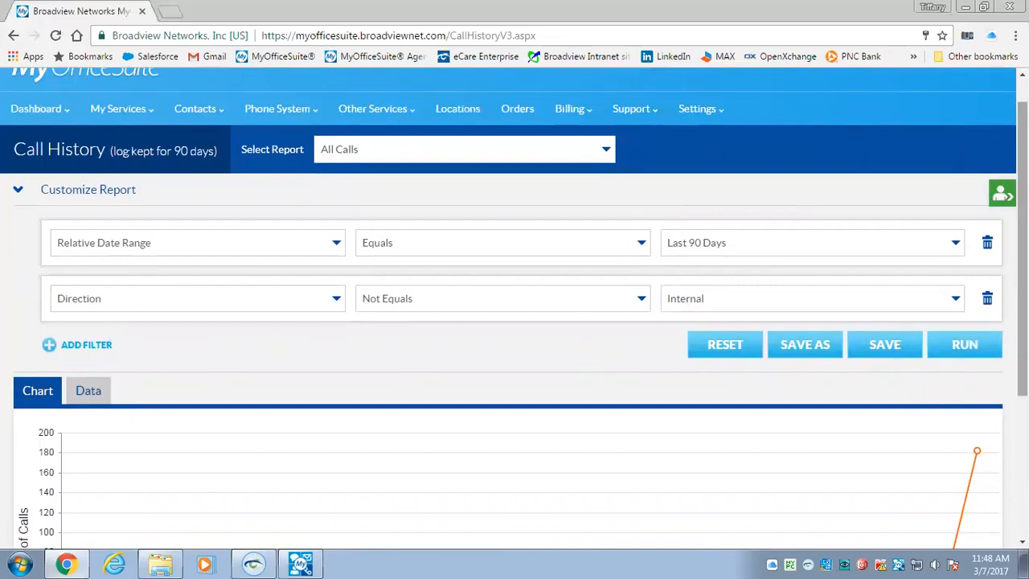
{"action": "scroll", "coordinate": [515, 322], "scroll_direction": "down", "scroll_amount": 3}
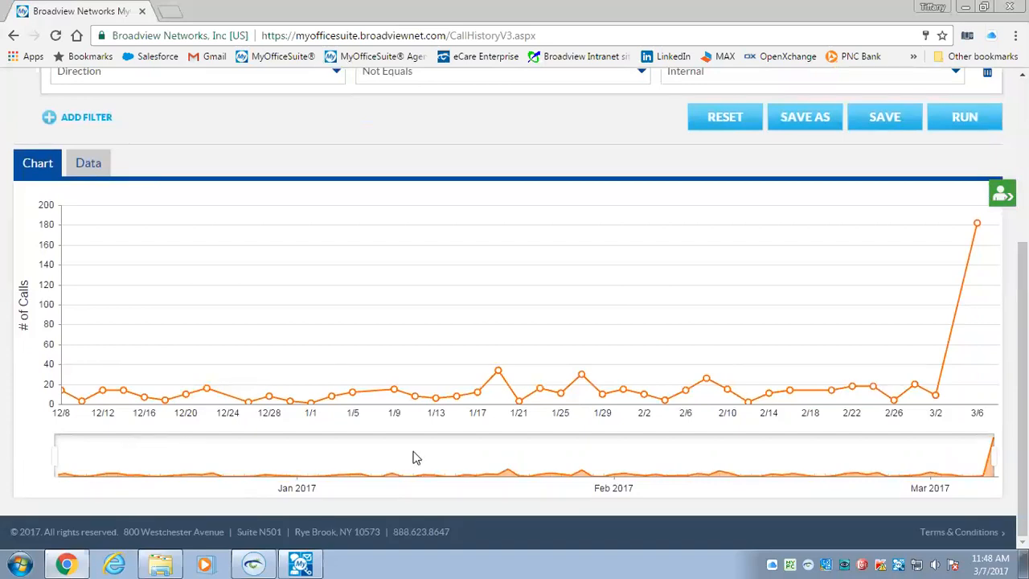
{"action": "mouse_move", "coordinate": [978, 226]}
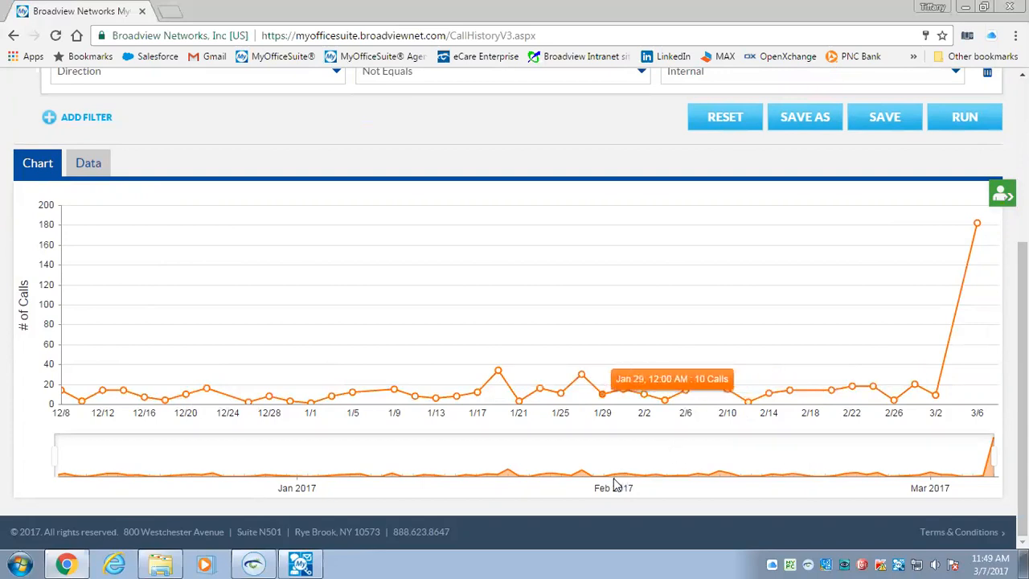
Drag the range navigator handles inward so the chart spans 1/28/2017 to 3/3/2017
{"action": "left_click_drag", "start_coordinate": [58, 456], "coordinate": [602, 450]}
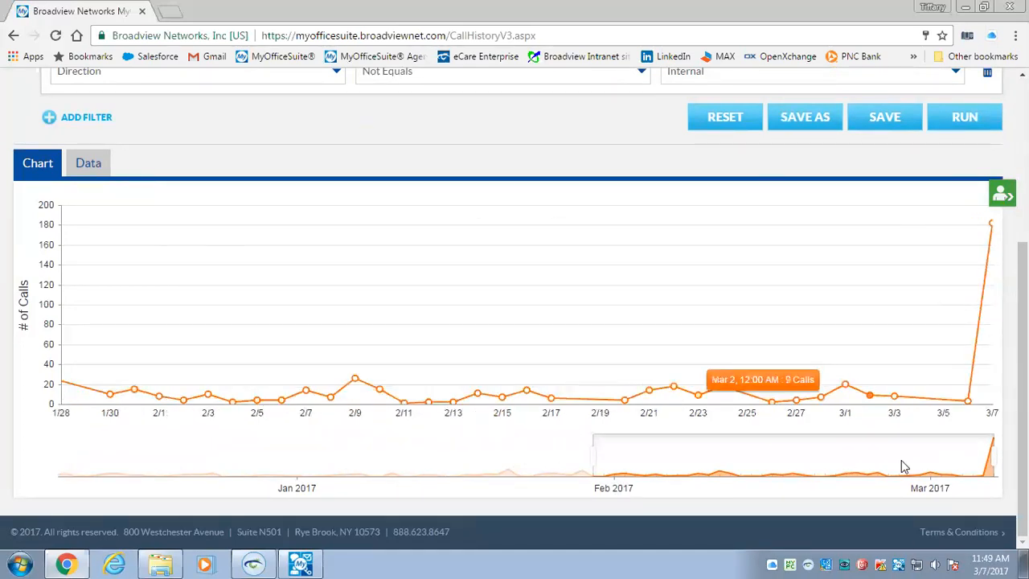
{"action": "left_click_drag", "start_coordinate": [988, 458], "coordinate": [929, 456]}
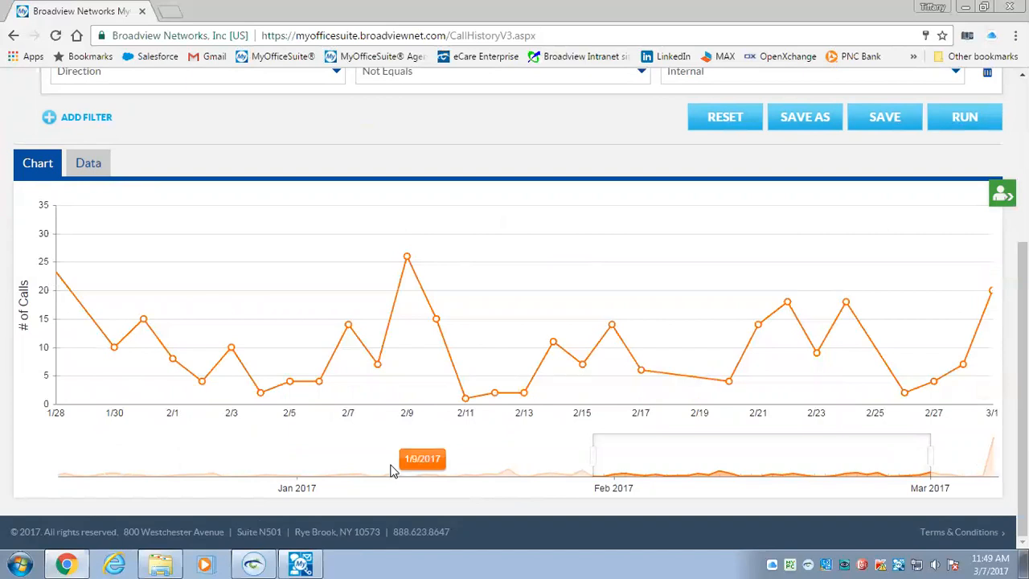
Switch the Call History report to the Data tab listing individual call records
{"action": "left_click", "coordinate": [84, 166]}
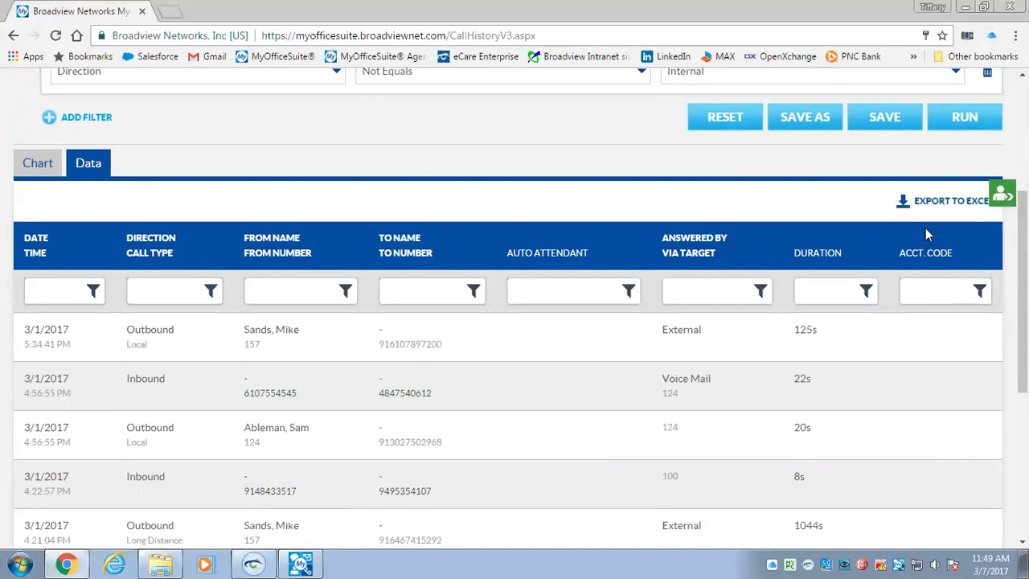
{"action": "scroll", "coordinate": [1022, 241], "scroll_direction": "up", "scroll_amount": 4}
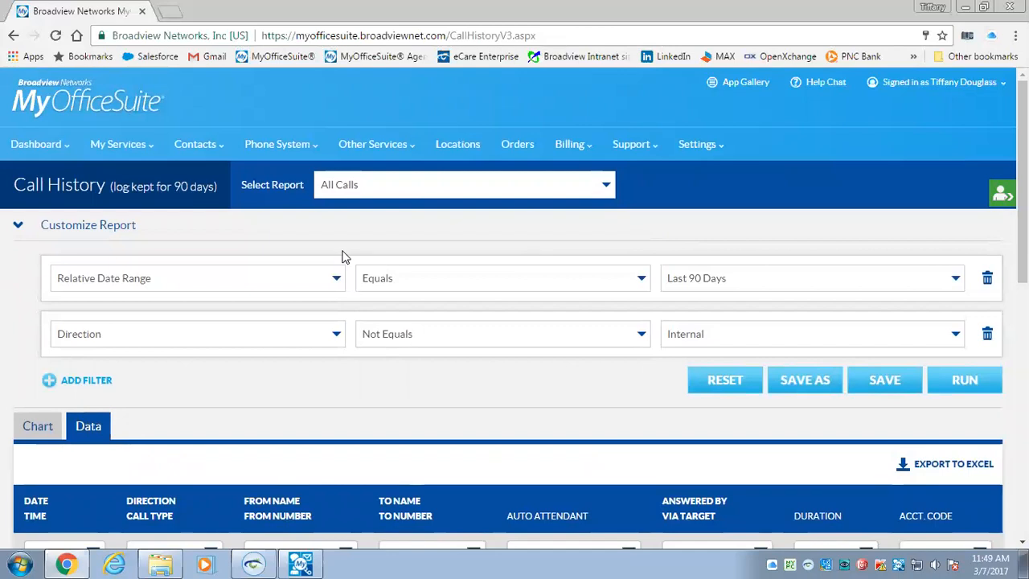
Open Buy Phones & Accessories and review current equipment, including 66 24-Key (5324) phones
{"action": "left_click", "coordinate": [271, 150]}
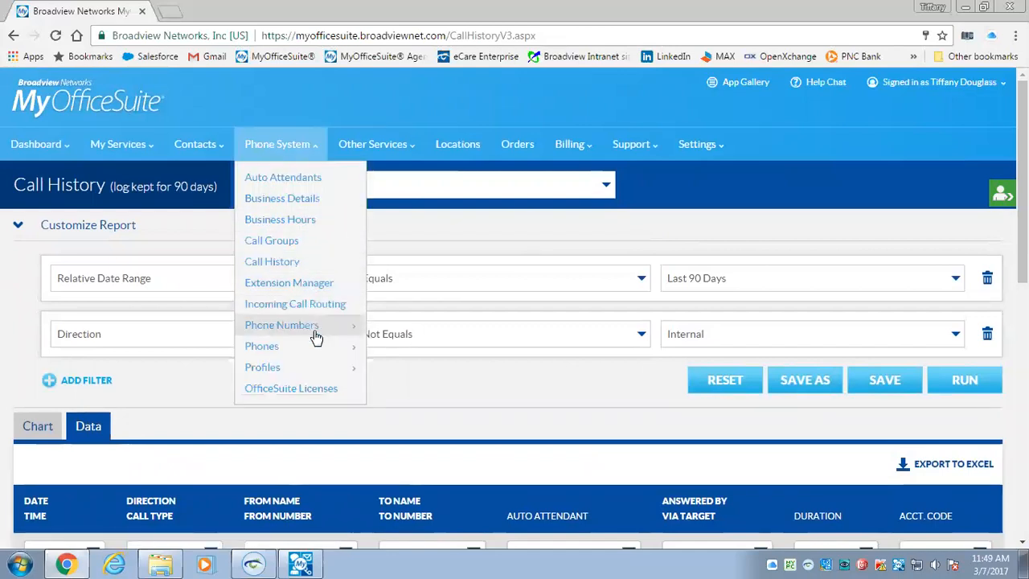
{"action": "mouse_move", "coordinate": [315, 346]}
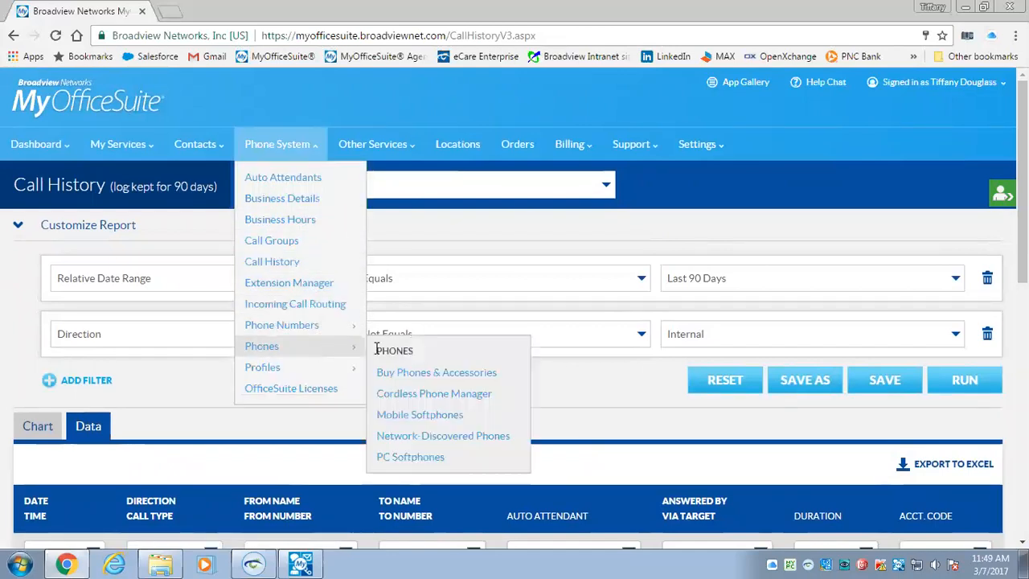
{"action": "left_click", "coordinate": [434, 375]}
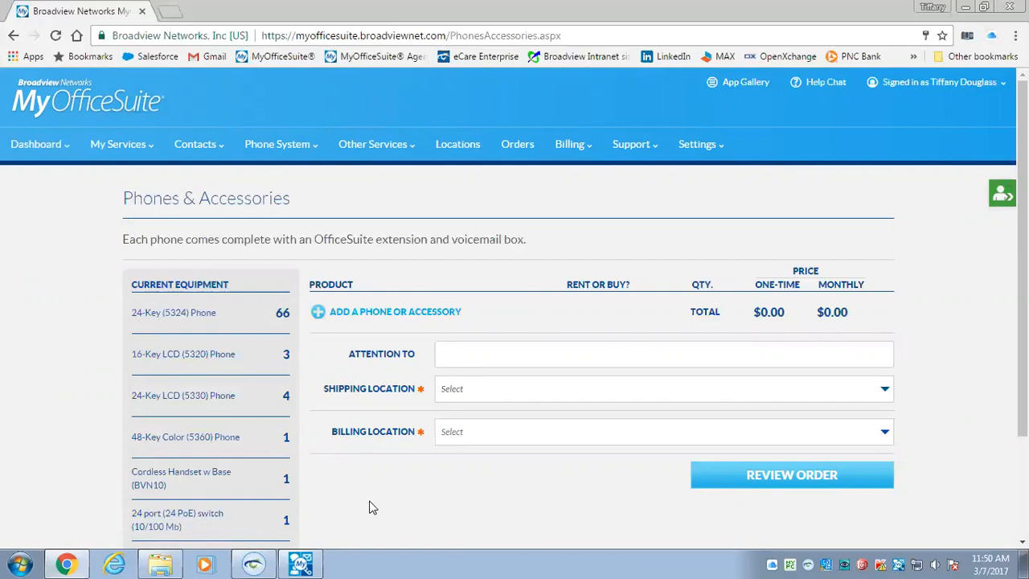
{"action": "scroll", "coordinate": [366, 502], "scroll_direction": "down", "scroll_amount": 3}
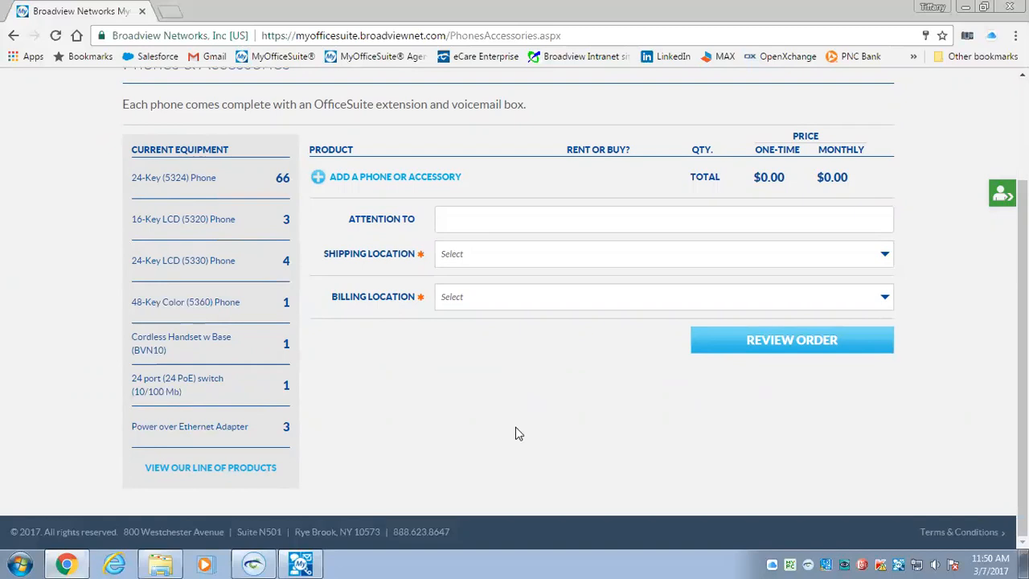
{"action": "scroll", "coordinate": [1001, 193], "scroll_direction": "up", "scroll_amount": 2}
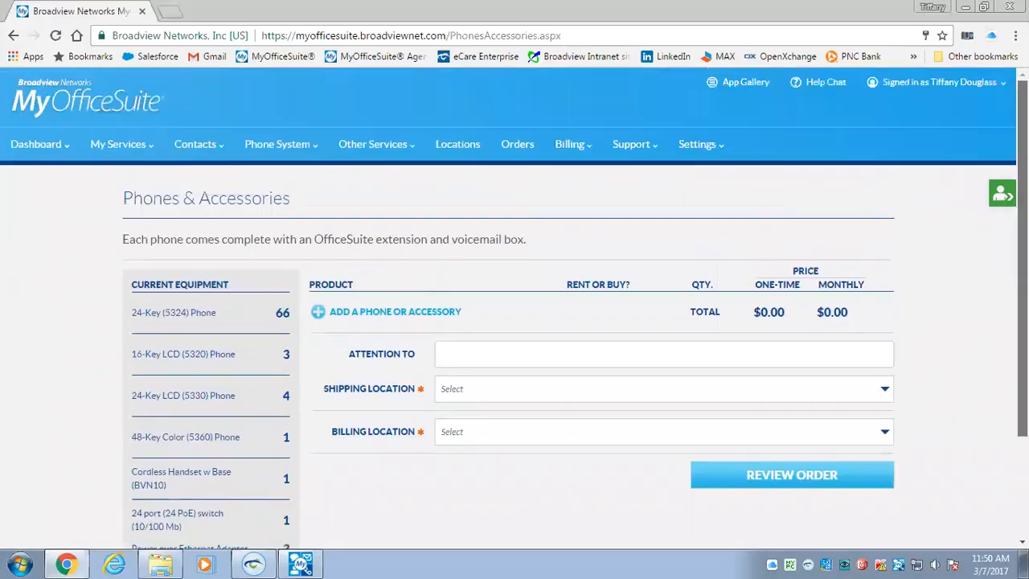
Bring up the Auto Attendants list with extensions starting at 700
{"action": "left_click", "coordinate": [296, 153]}
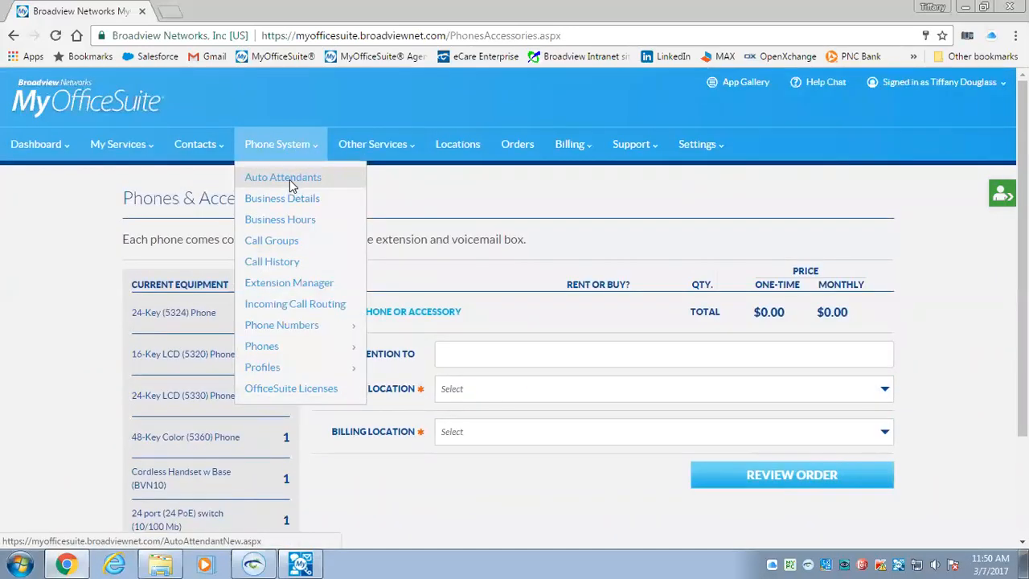
{"action": "left_click", "coordinate": [291, 184]}
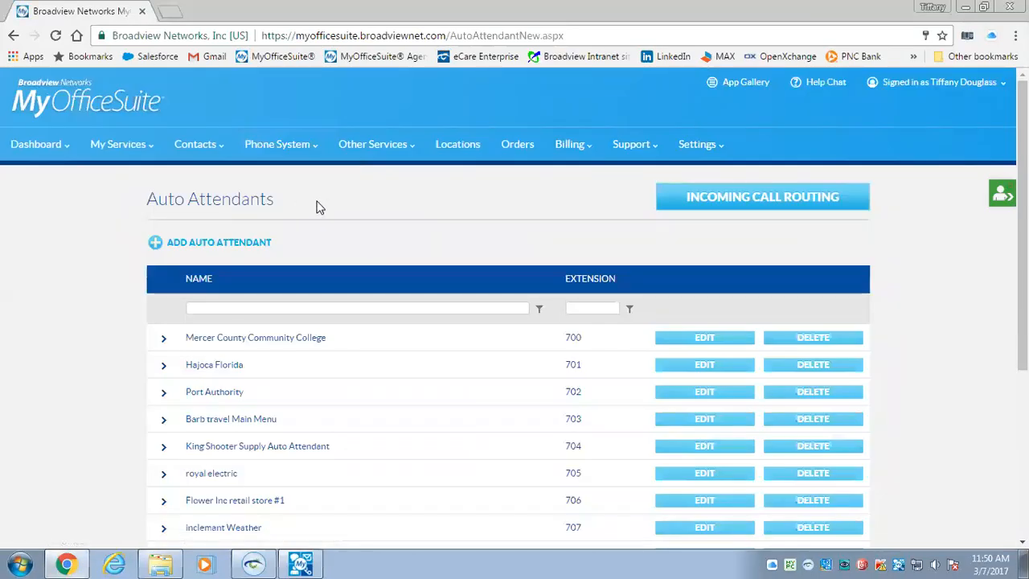
{"action": "mouse_move", "coordinate": [1022, 281]}
{"action": "left_mouse_down"}
{"action": "mouse_move", "coordinate": [1022, 305]}
{"action": "mouse_move", "coordinate": [1022, 281]}
{"action": "left_mouse_up"}
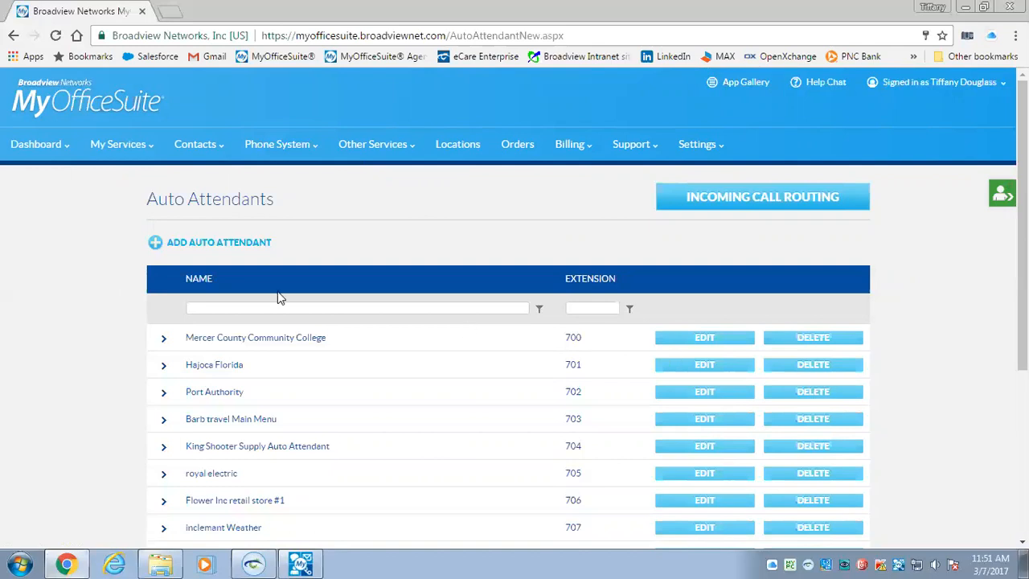
Edit auto attendant 700, review its key 1 and 2 scripts, then show Set Receptionist Greeting
{"action": "left_click", "coordinate": [677, 337]}
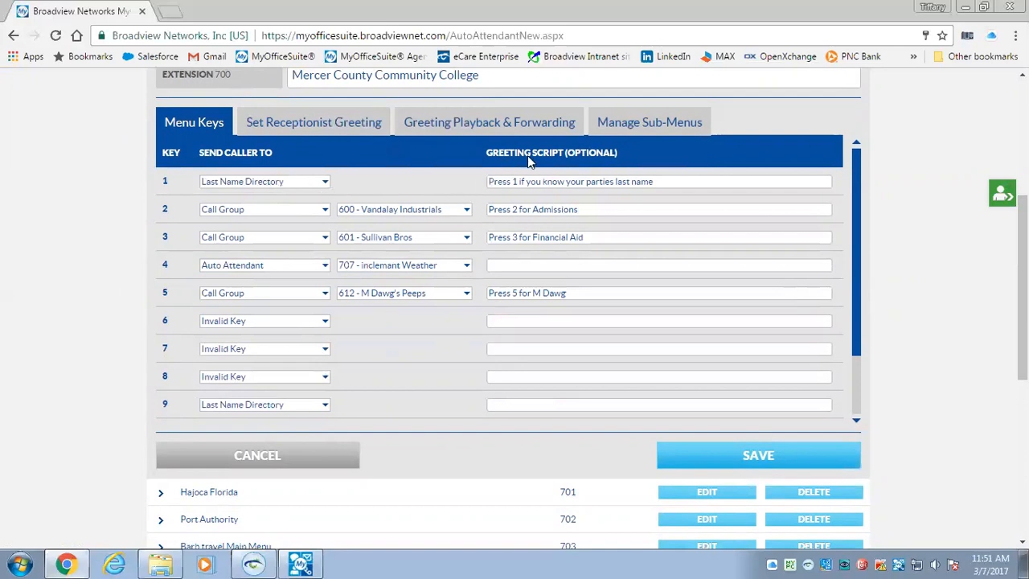
{"action": "left_click_drag", "start_coordinate": [672, 181], "coordinate": [472, 199]}
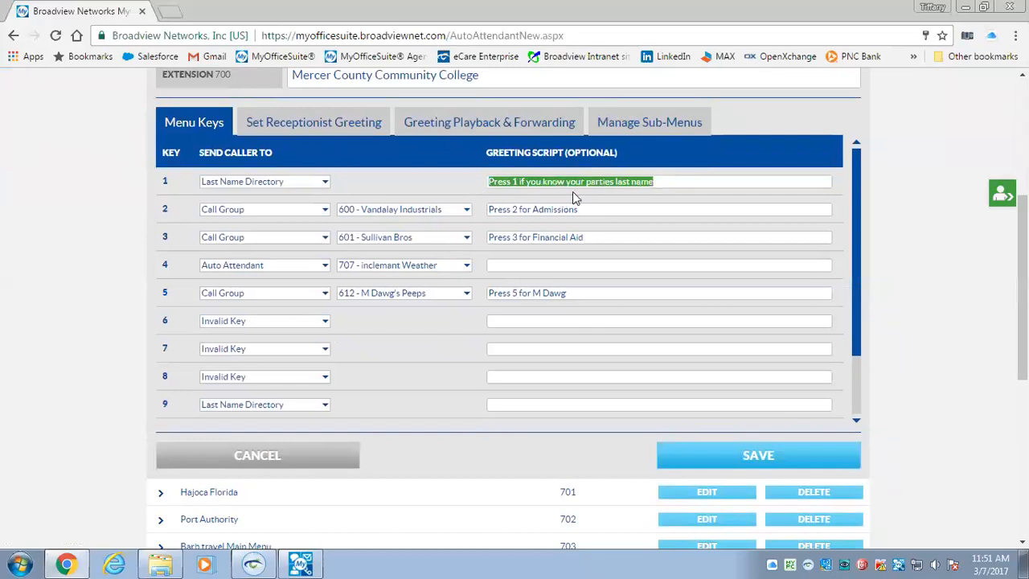
{"action": "left_click", "coordinate": [656, 182]}
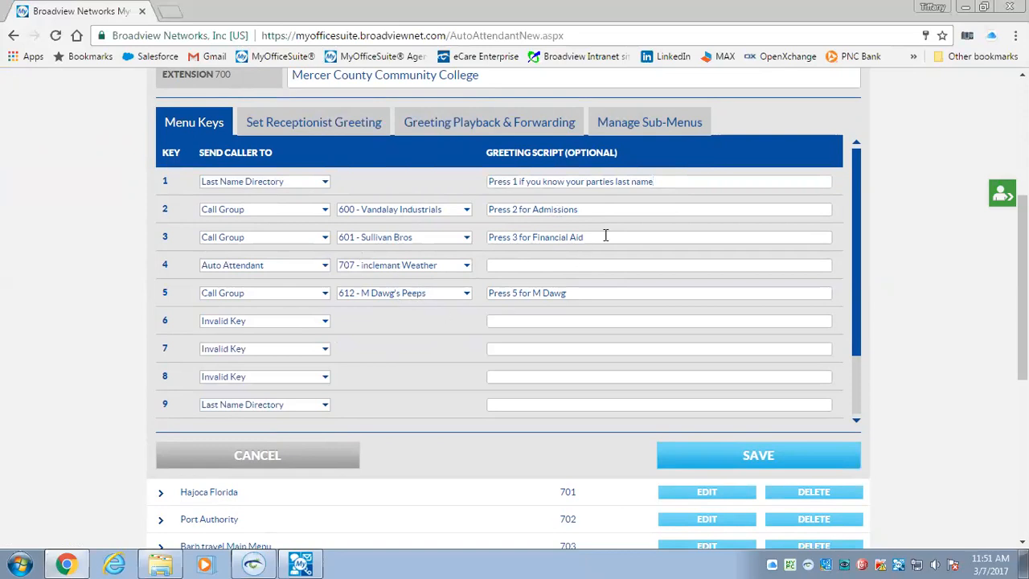
{"action": "left_click", "coordinate": [587, 209]}
{"action": "left_click_drag", "start_coordinate": [571, 209], "coordinate": [470, 216]}
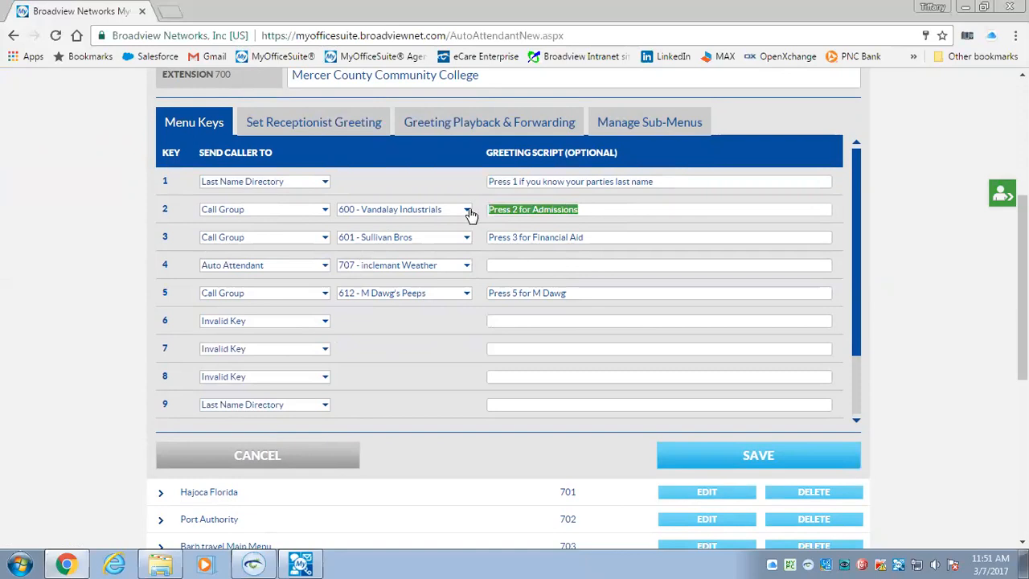
{"action": "left_click", "coordinate": [588, 212]}
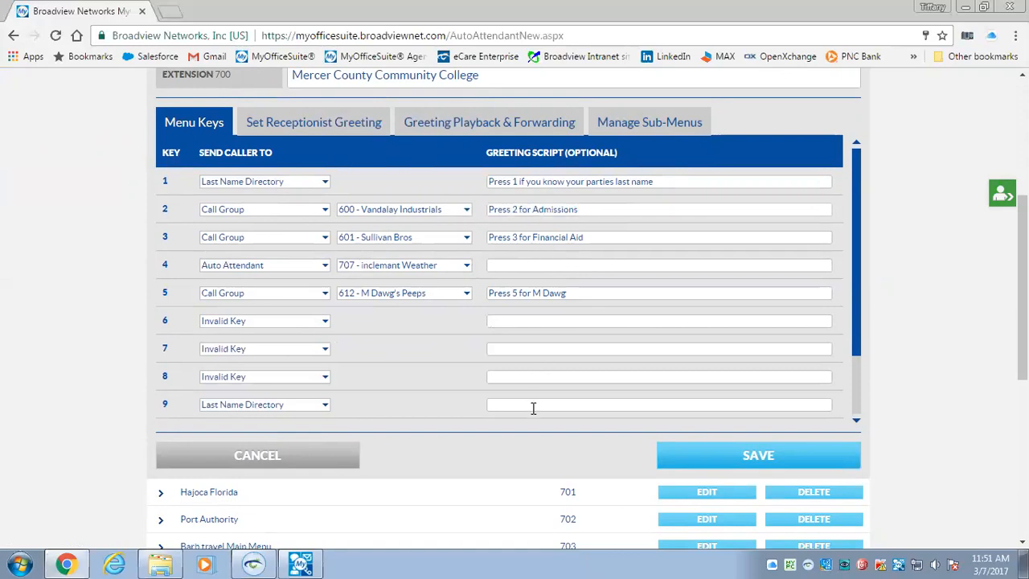
{"action": "left_click", "coordinate": [307, 131]}
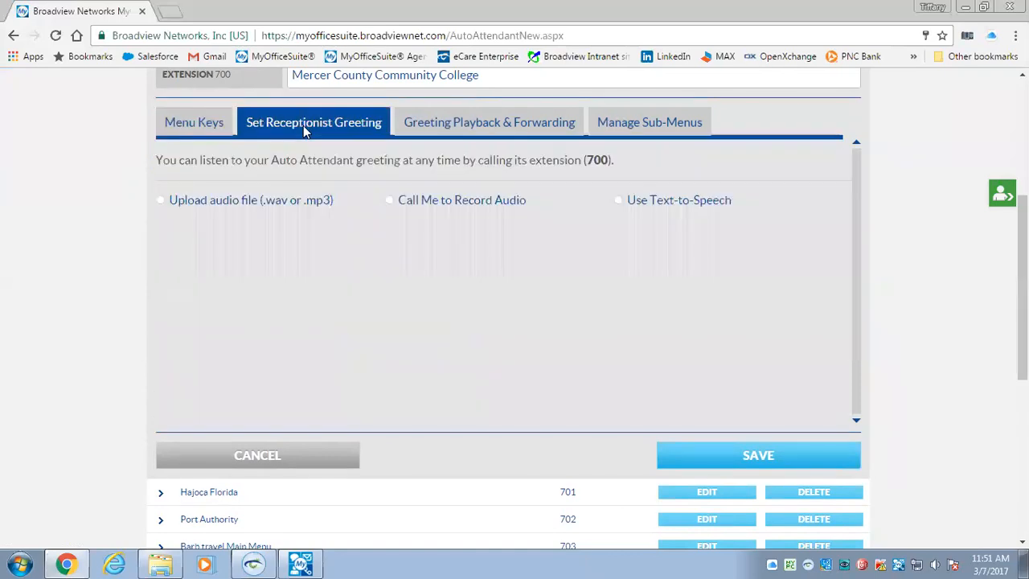
Switch the greeting source to Call Me to Record Audio, calling extension 117
{"action": "left_click", "coordinate": [230, 207]}
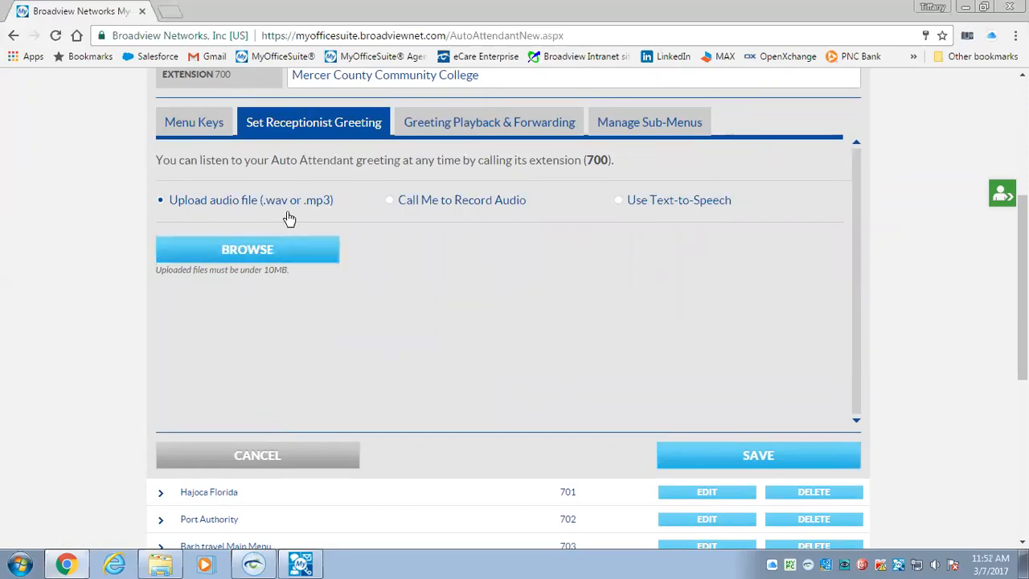
{"action": "left_click", "coordinate": [444, 207]}
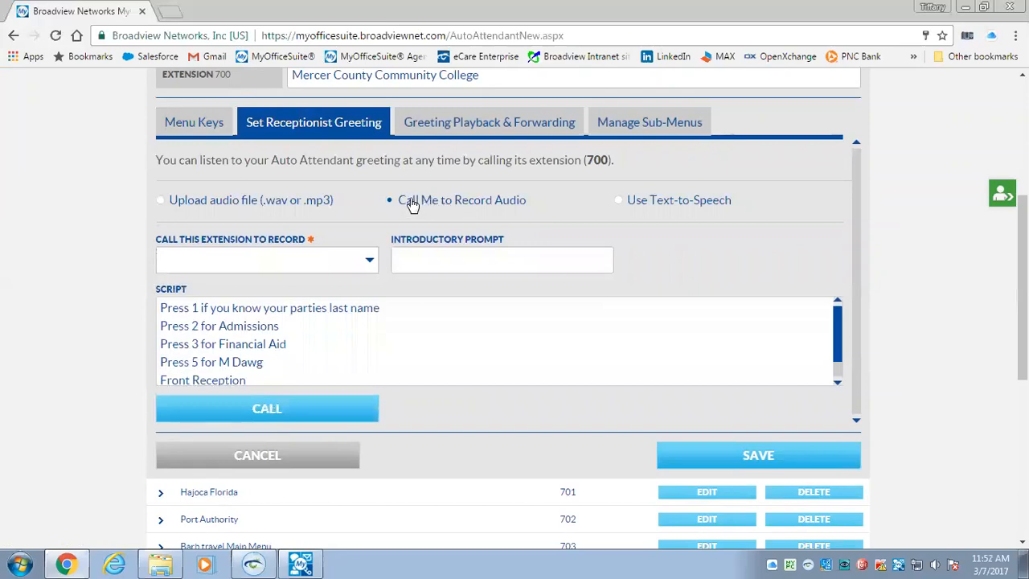
{"action": "left_click", "coordinate": [371, 261]}
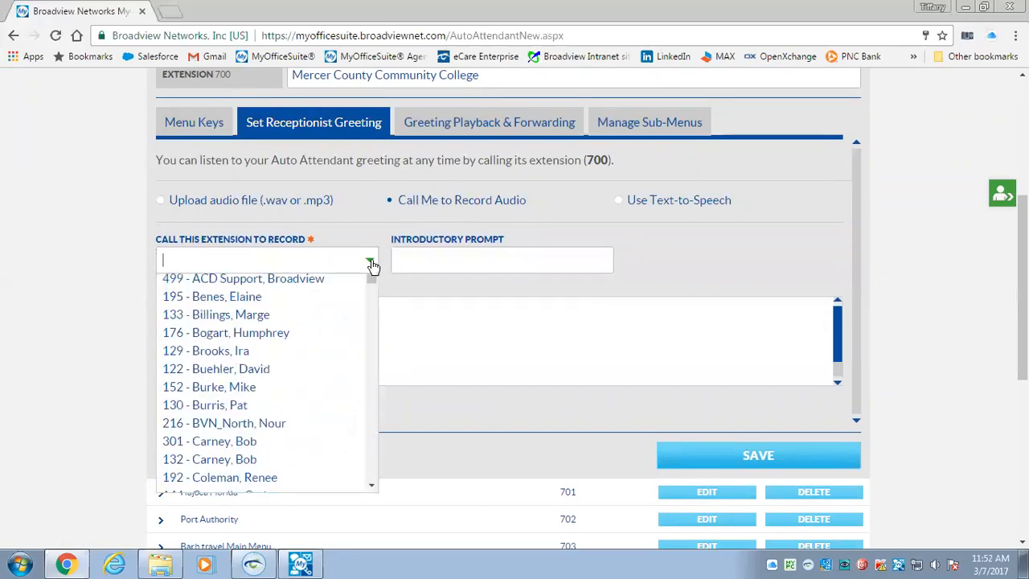
{"action": "left_click_drag", "start_coordinate": [370, 298], "coordinate": [372, 340]}
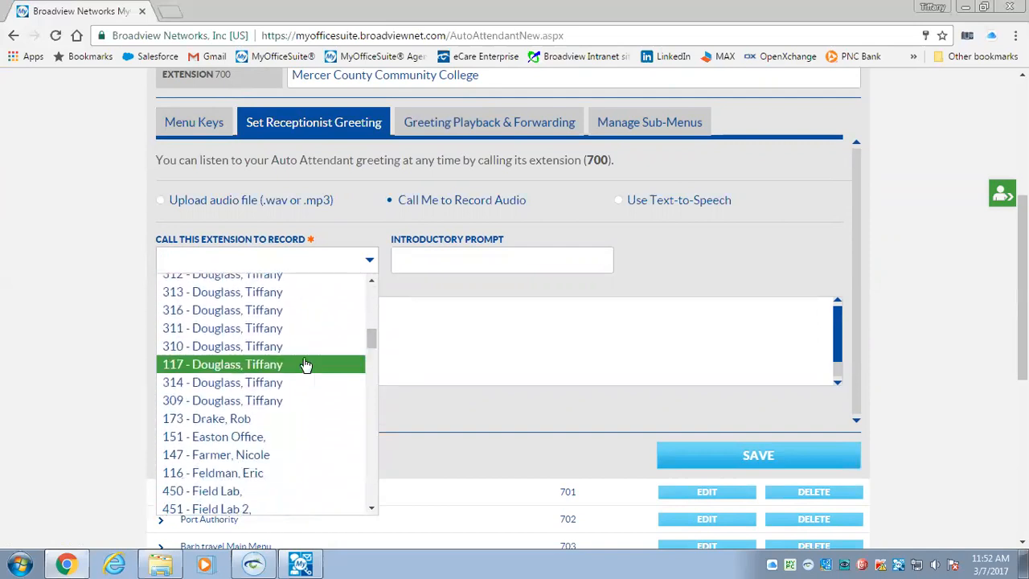
{"action": "left_click", "coordinate": [272, 364]}
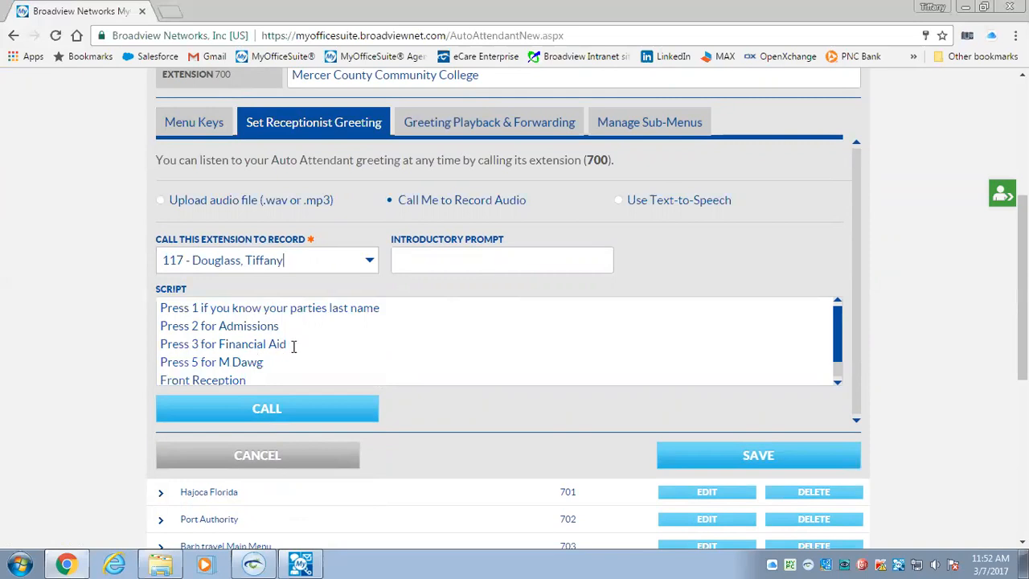
Set the greeting to Use Text-to-Speech with the ABC enterprises welcome message
{"action": "left_click", "coordinate": [617, 202]}
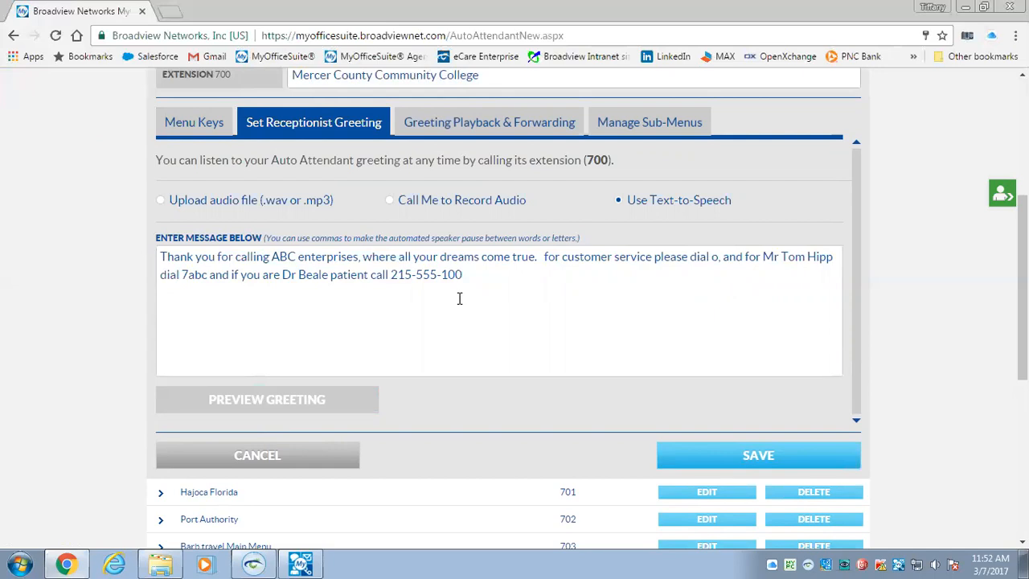
{"action": "scroll", "coordinate": [916, 351], "scroll_direction": "up", "scroll_amount": 4}
{"action": "left_click", "coordinate": [62, 157]}
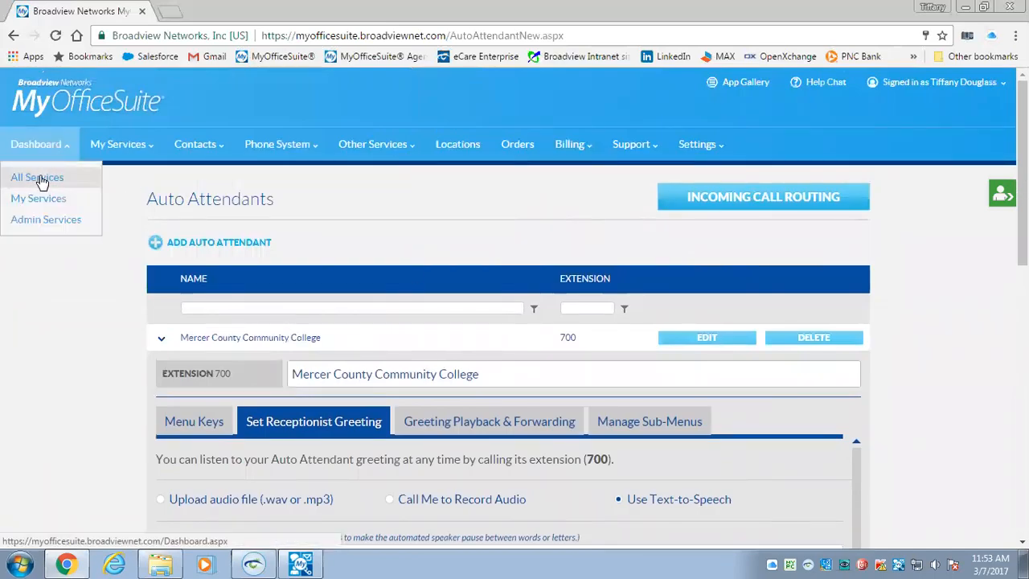
{"action": "left_click", "coordinate": [42, 183]}
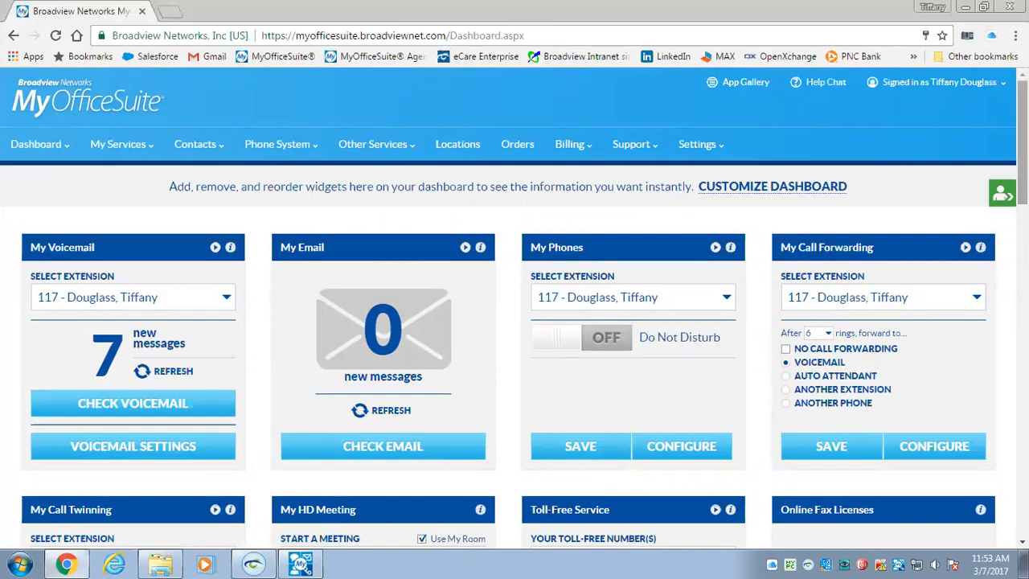
{"action": "scroll", "coordinate": [515, 322], "scroll_direction": "down", "scroll_amount": 3}
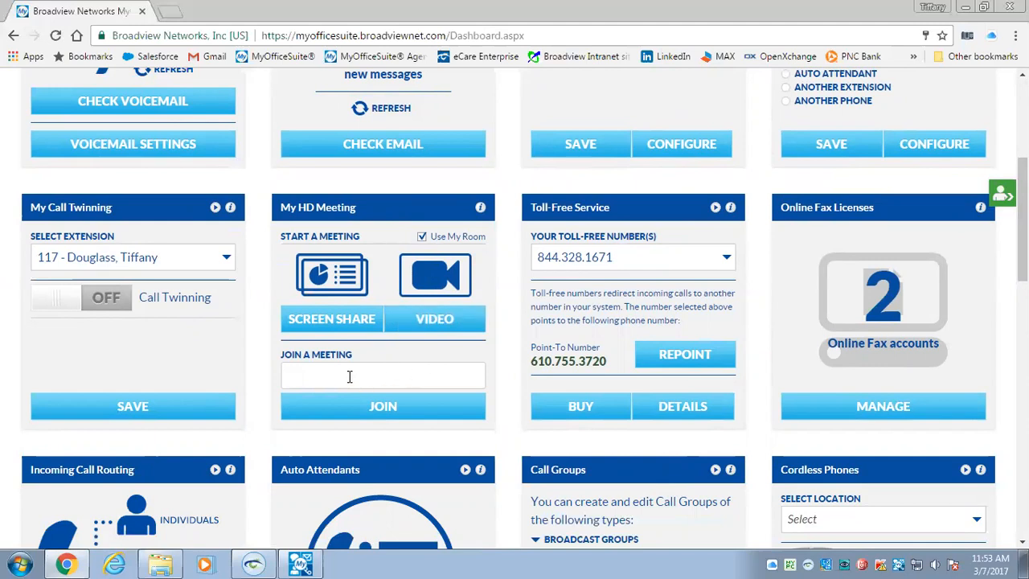
{"action": "type", "text": "1111"}
{"action": "key", "text": "BackSpace"}
{"action": "key", "text": "BackSpace"}
{"action": "key", "text": "BackSpace"}
{"action": "key", "text": "BackSpace"}
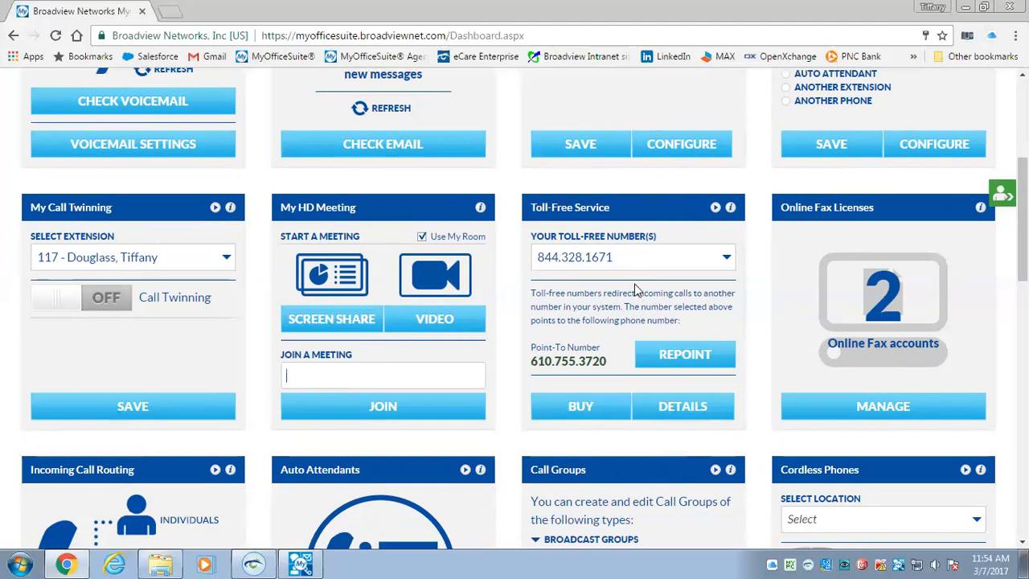
{"action": "left_click", "coordinate": [726, 267]}
{"action": "left_click", "coordinate": [698, 281]}
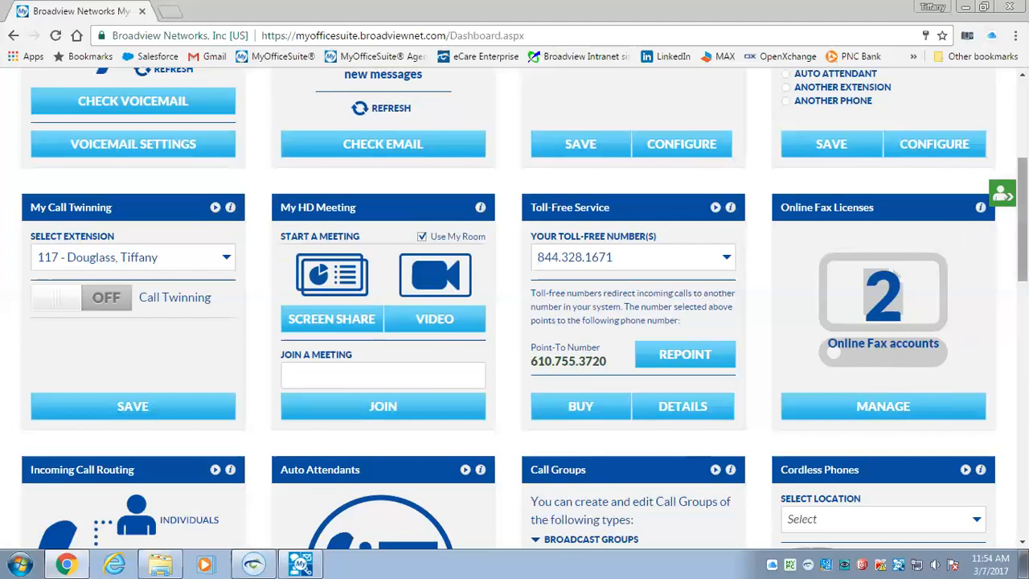
{"action": "scroll", "coordinate": [729, 216], "scroll_direction": "up", "scroll_amount": 4}
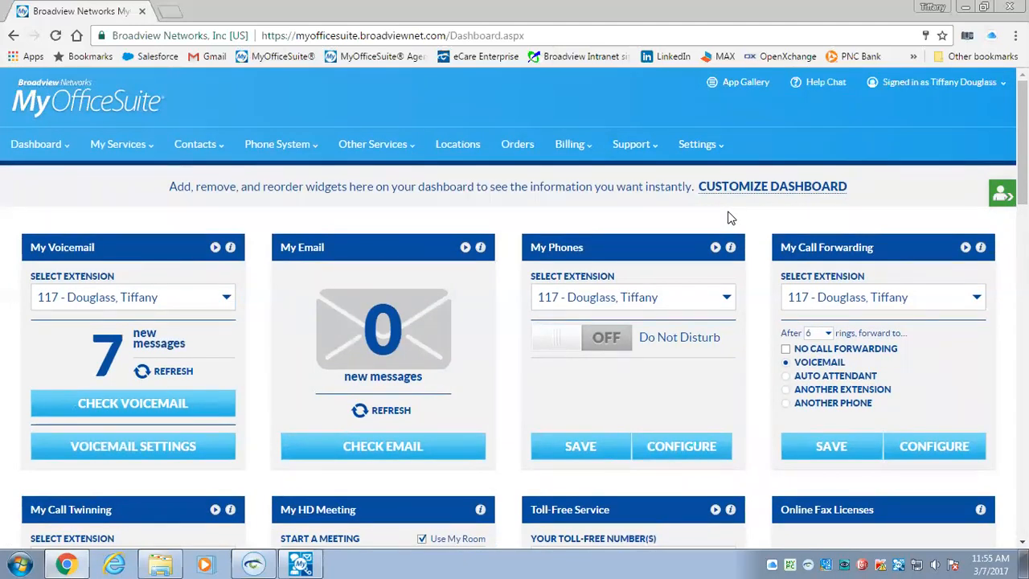
Go to Support > Contact Us to view the form for emailing support
{"action": "left_click", "coordinate": [628, 157]}
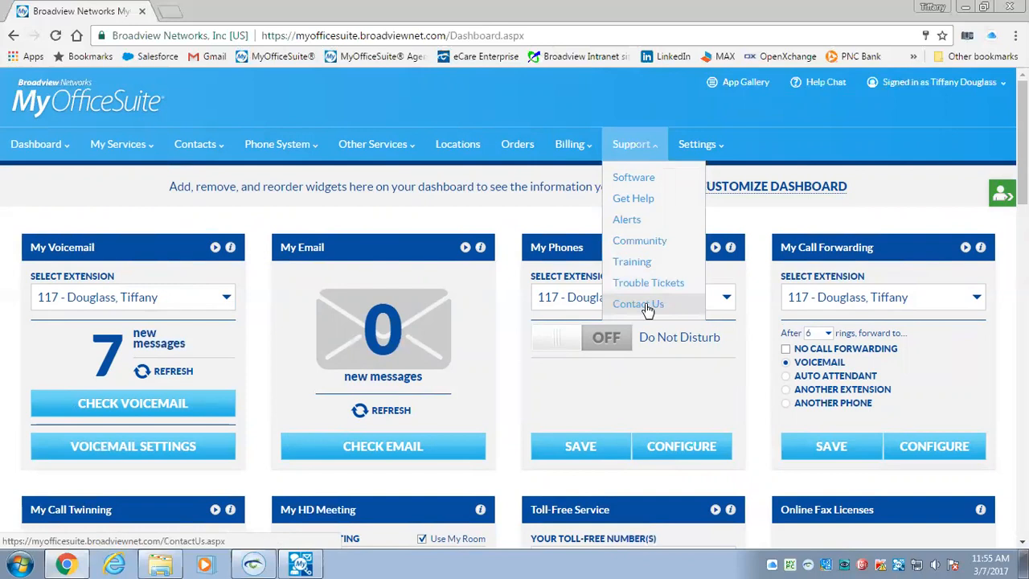
{"action": "left_click", "coordinate": [651, 305]}
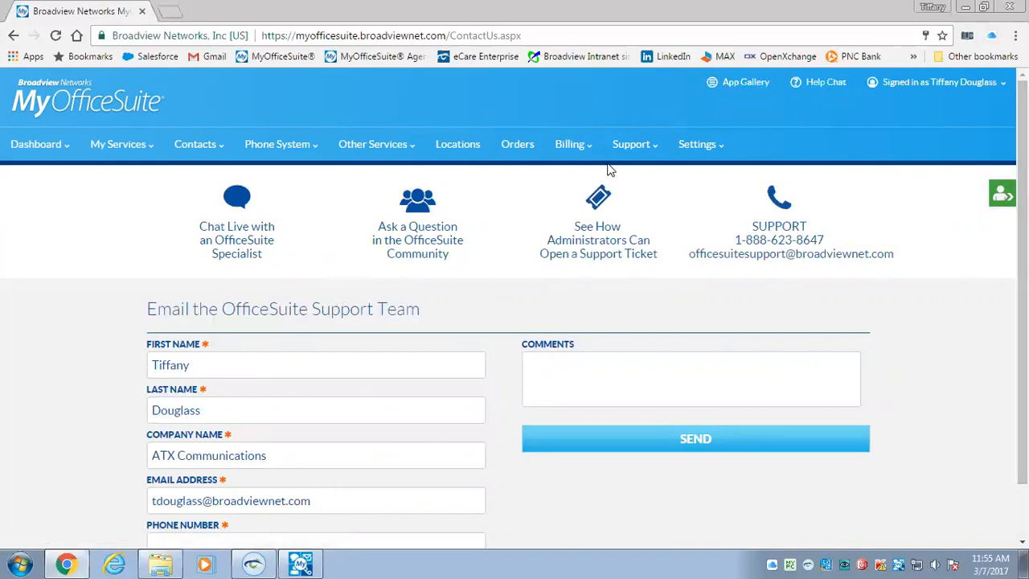
{"action": "left_click", "coordinate": [631, 143]}
Open Support > Training and review the Admin, User and Spotlight session schedules
{"action": "left_click", "coordinate": [643, 266]}
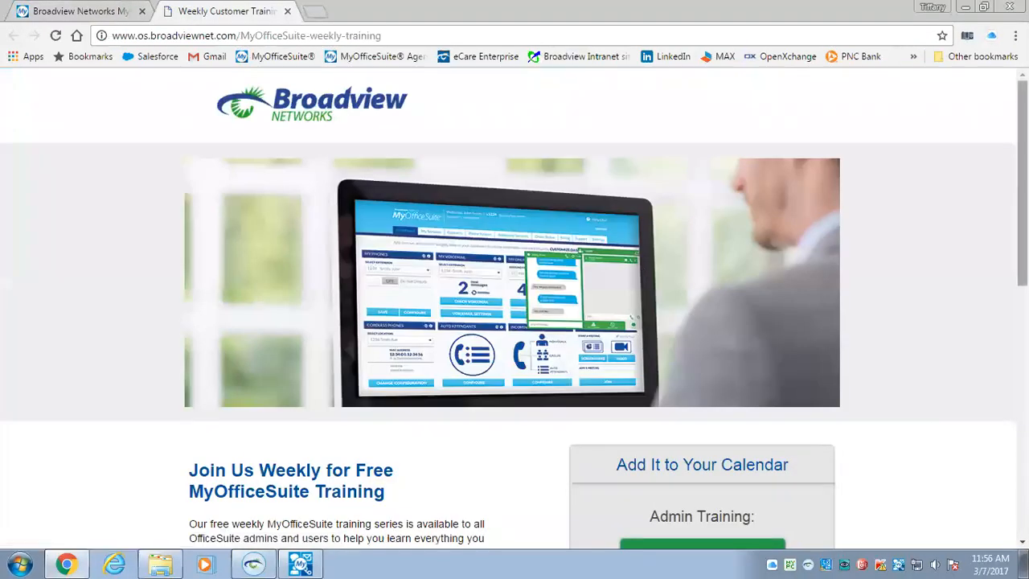
{"action": "scroll", "coordinate": [514, 306], "scroll_direction": "down", "scroll_amount": 3}
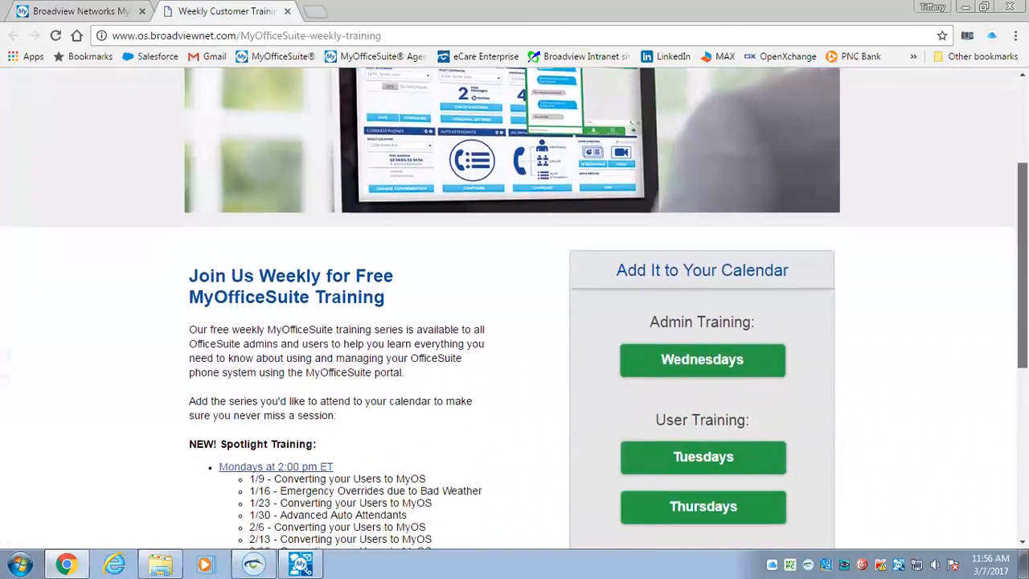
{"action": "scroll", "coordinate": [921, 331], "scroll_direction": "down", "scroll_amount": 1}
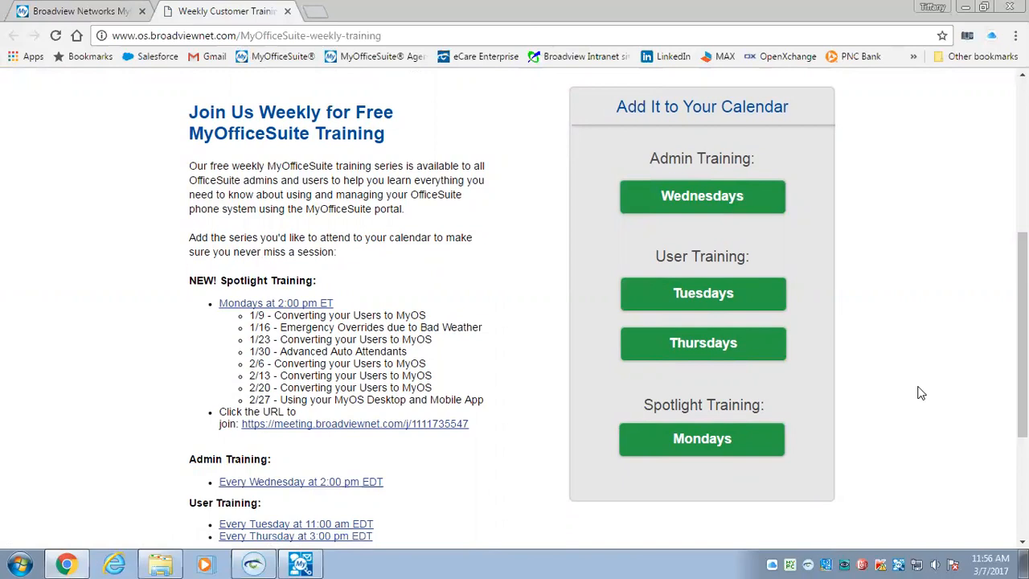
Return to the MyOfficeSuite tab and view Order Status with all 19 orders
{"action": "left_click", "coordinate": [84, 11]}
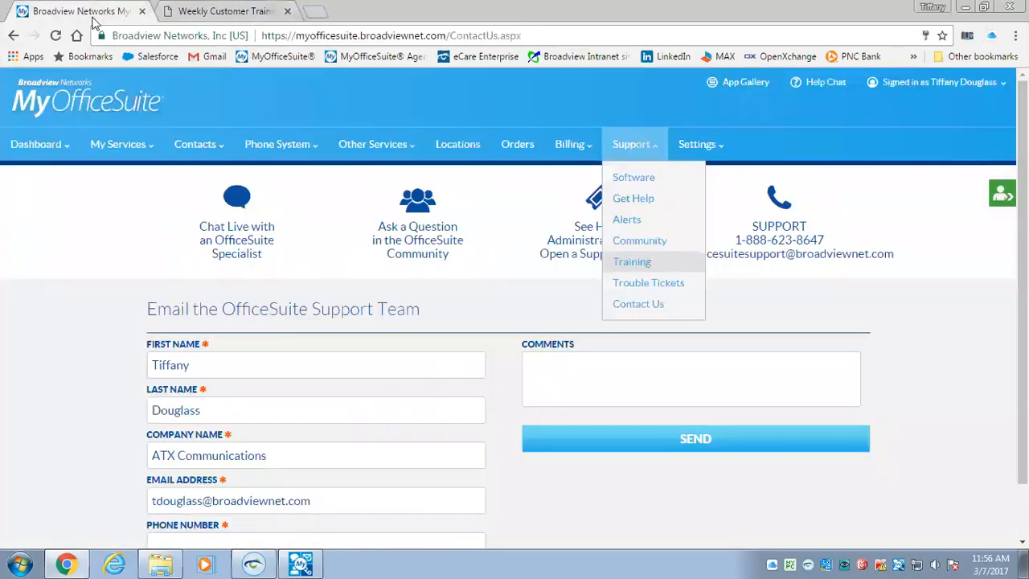
{"action": "left_click", "coordinate": [516, 146]}
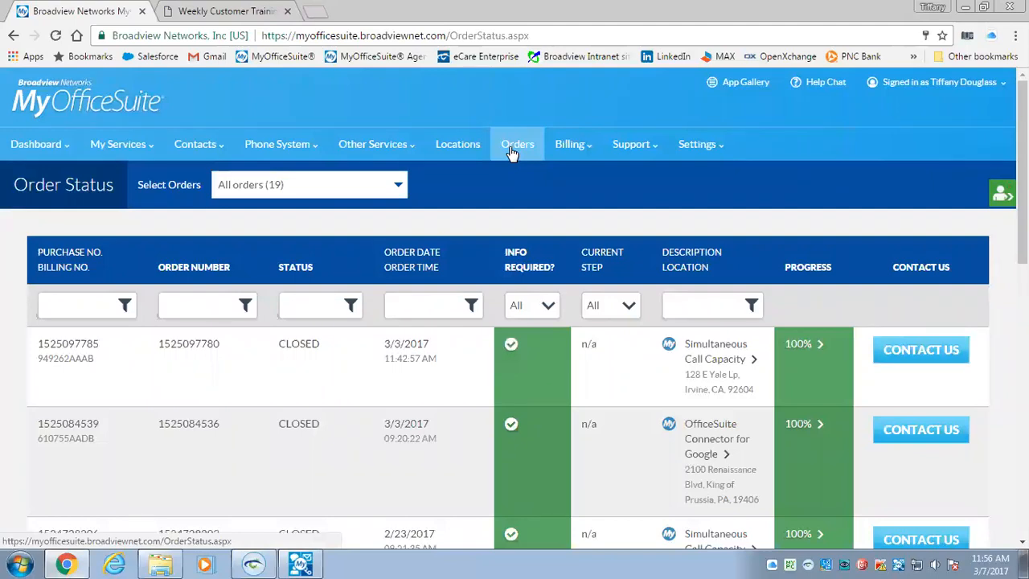
{"action": "mouse_move", "coordinate": [587, 151]}
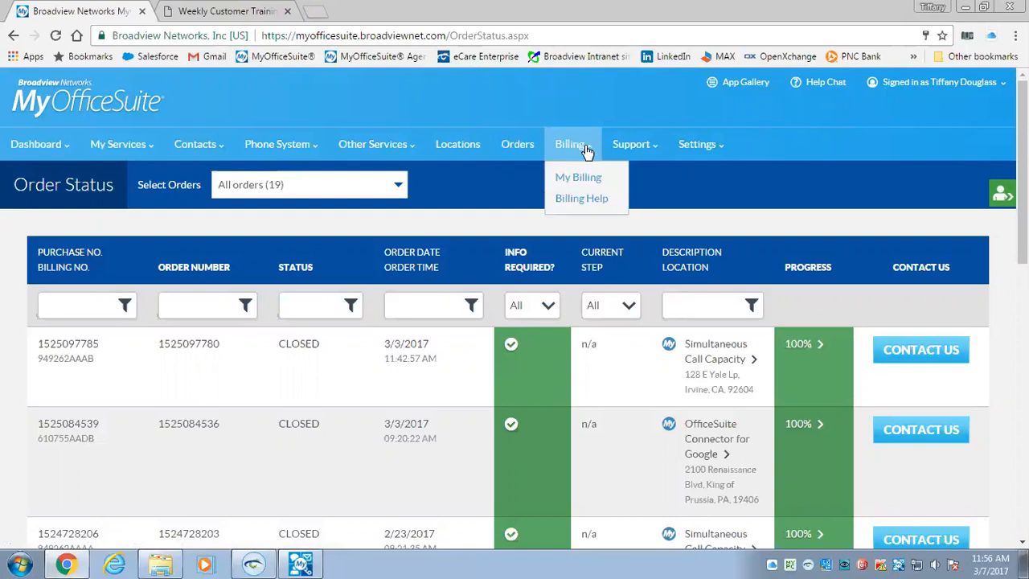
Read through Billing Help's Visual Billing Guide and Billing Glossary, then return to the top
{"action": "left_click", "coordinate": [587, 205]}
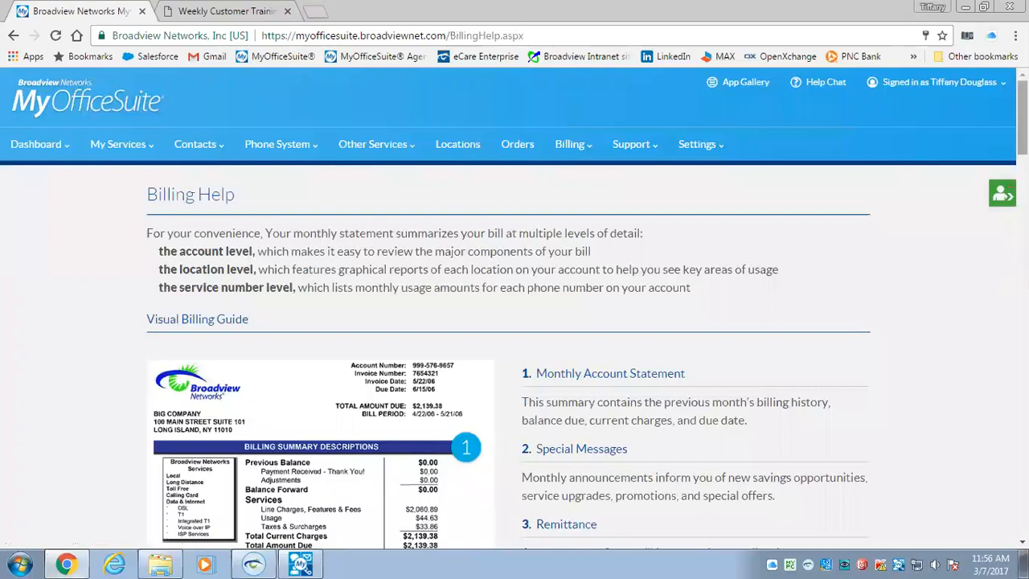
{"action": "scroll", "coordinate": [514, 322], "scroll_direction": "down", "scroll_amount": 1}
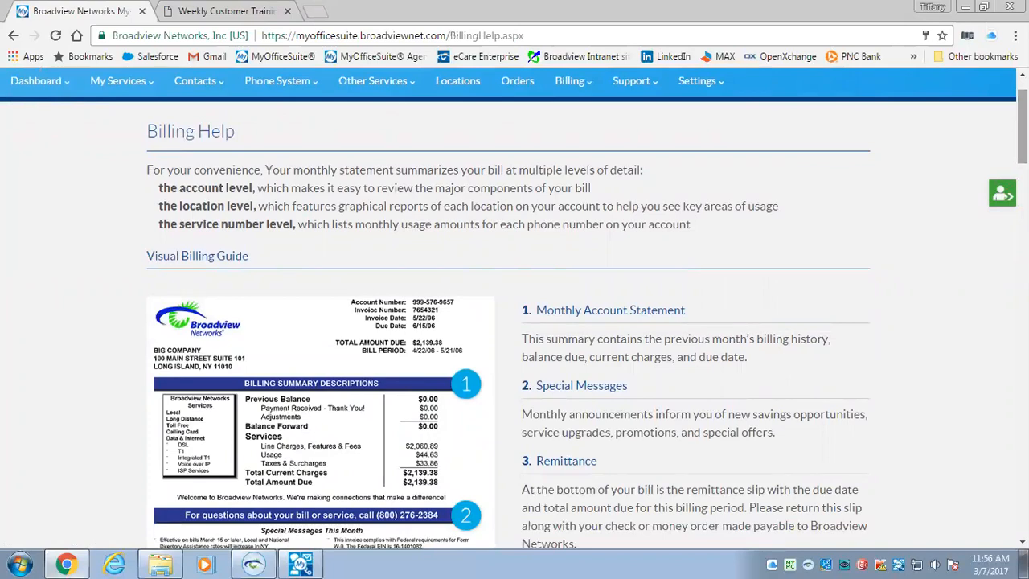
{"action": "scroll", "coordinate": [515, 321], "scroll_direction": "down", "scroll_amount": 3}
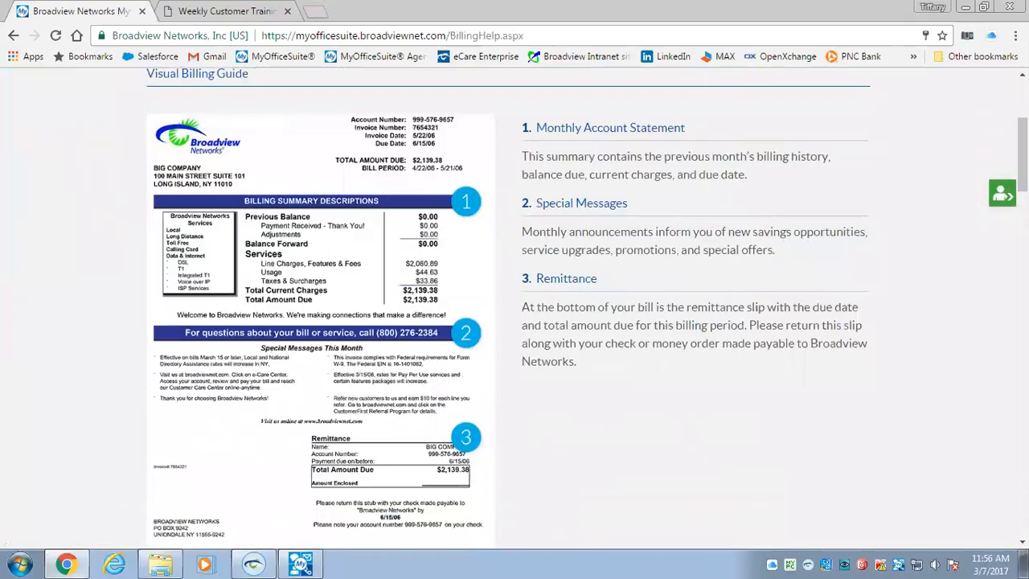
{"action": "scroll", "coordinate": [515, 321], "scroll_direction": "down", "scroll_amount": 5}
{"action": "scroll", "coordinate": [514, 322], "scroll_direction": "down", "scroll_amount": 14}
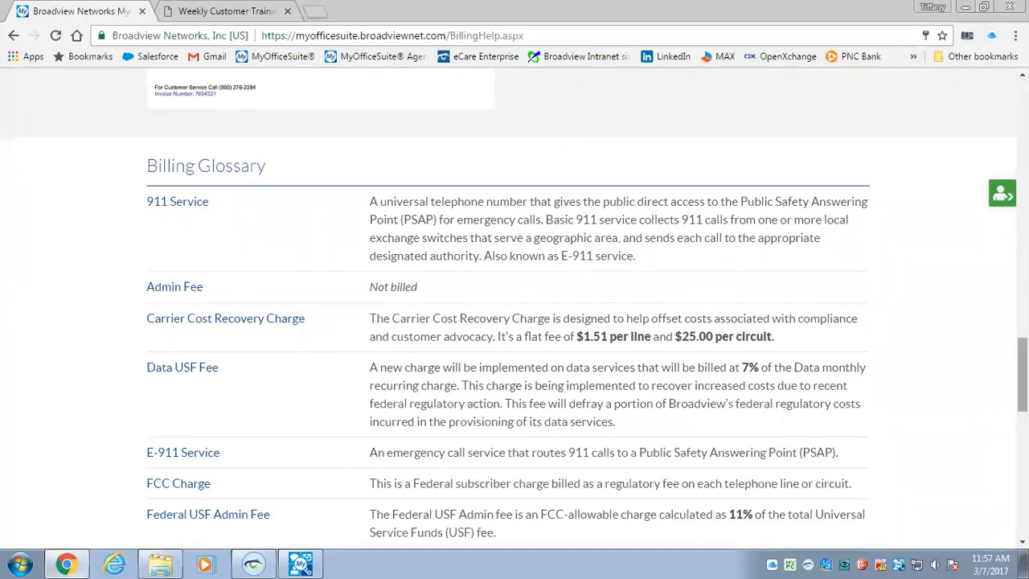
{"action": "left_click_drag", "start_coordinate": [1022, 375], "coordinate": [1022, 113]}
{"action": "left_click", "coordinate": [287, 145]}
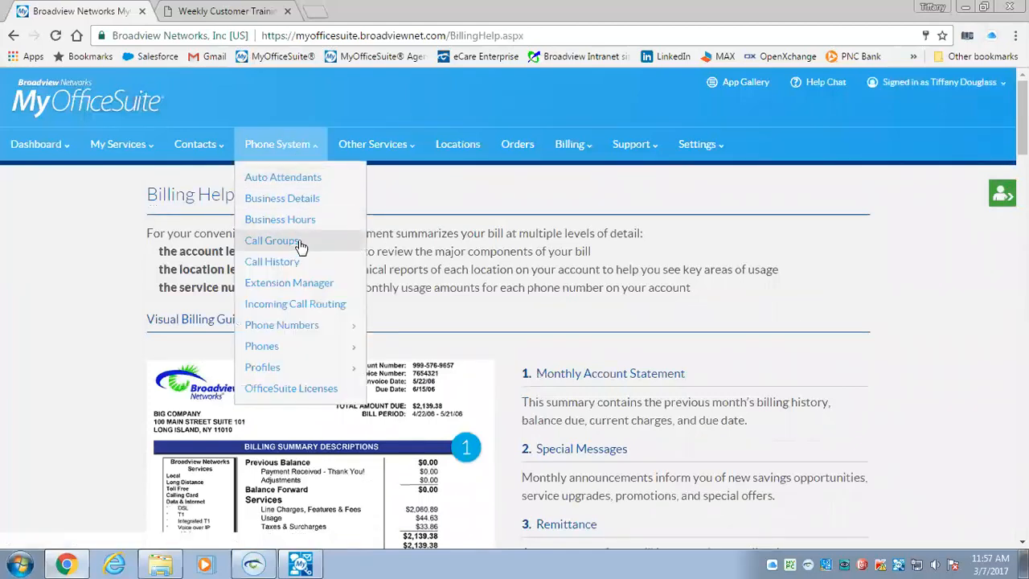
Show the Incoming Call Routing table for all 55 phone numbers
{"action": "left_click", "coordinate": [296, 304]}
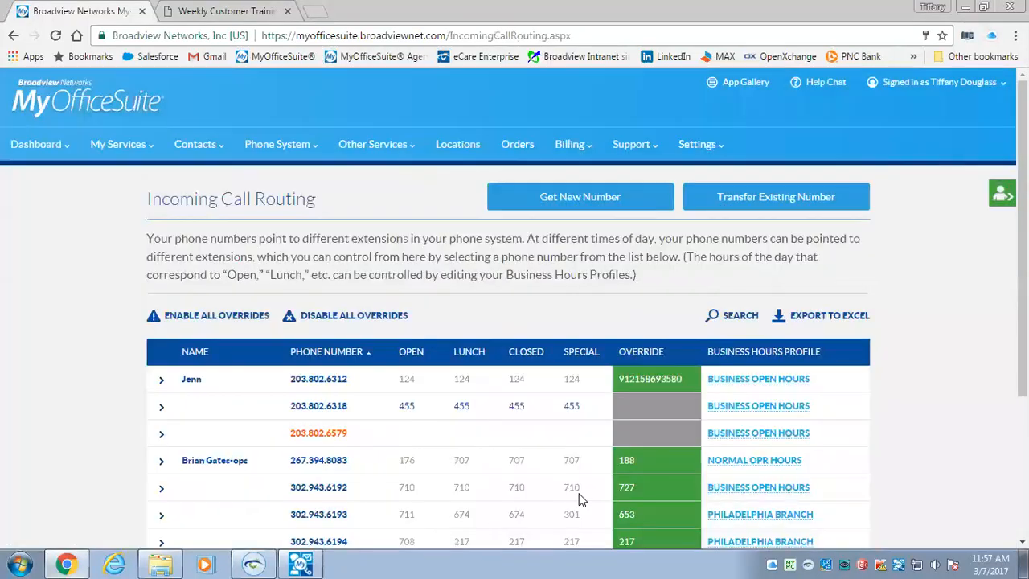
{"action": "left_click_drag", "start_coordinate": [1022, 241], "coordinate": [1022, 315]}
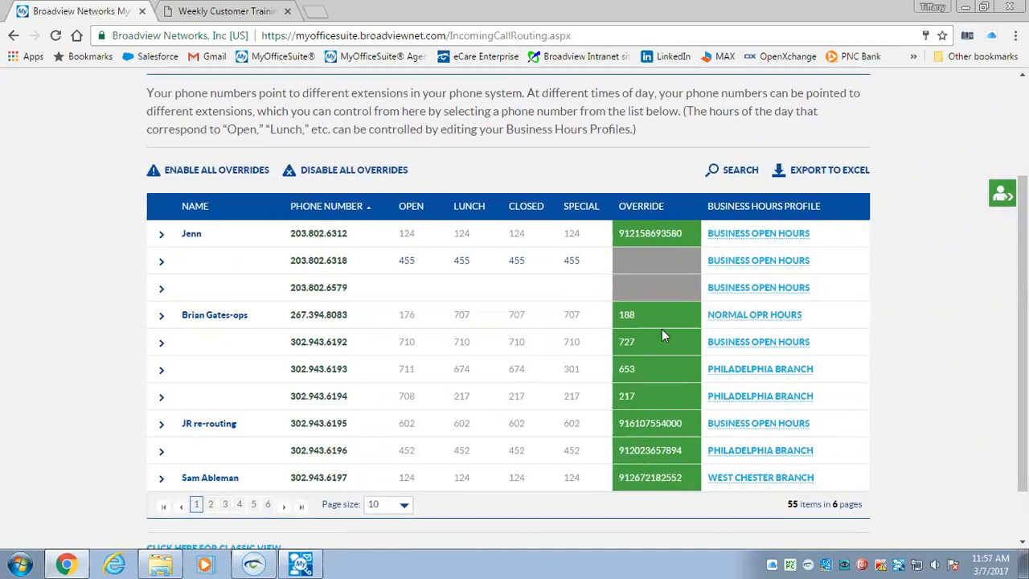
Disable all overrides, confirm with Yes, and dismiss the settings-applied notice
{"action": "left_click", "coordinate": [343, 172]}
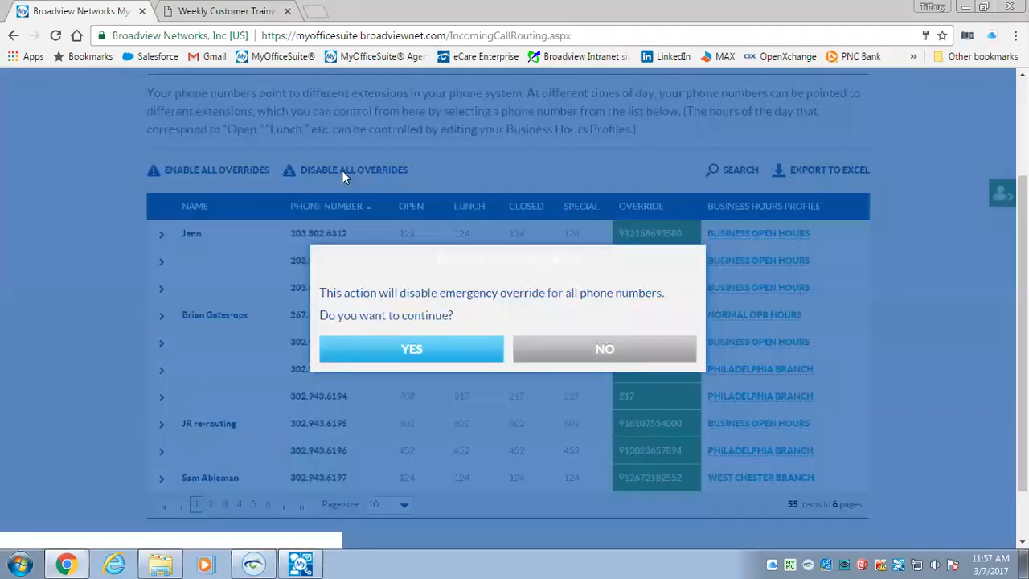
{"action": "left_click", "coordinate": [421, 351]}
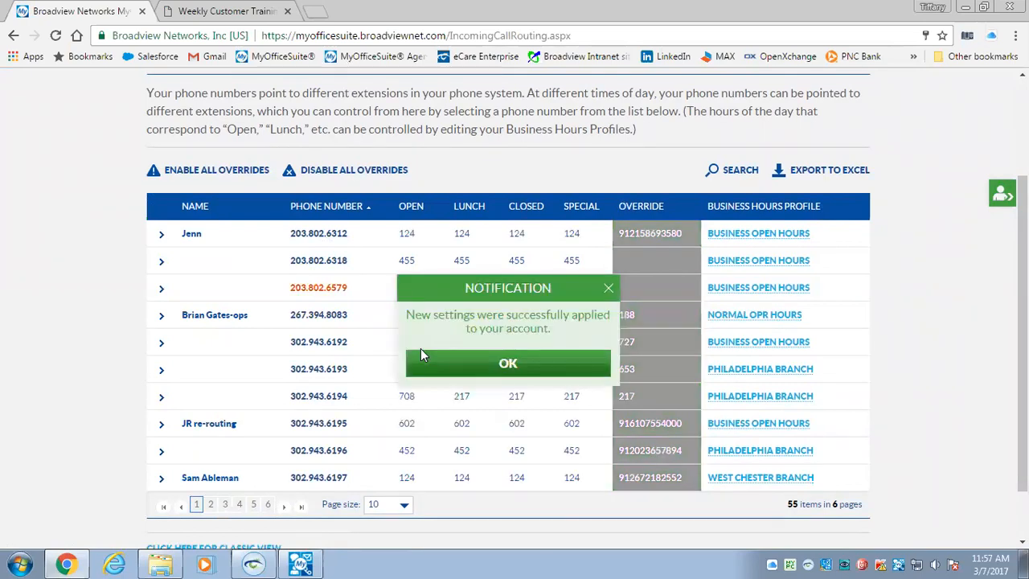
{"action": "left_click", "coordinate": [527, 368]}
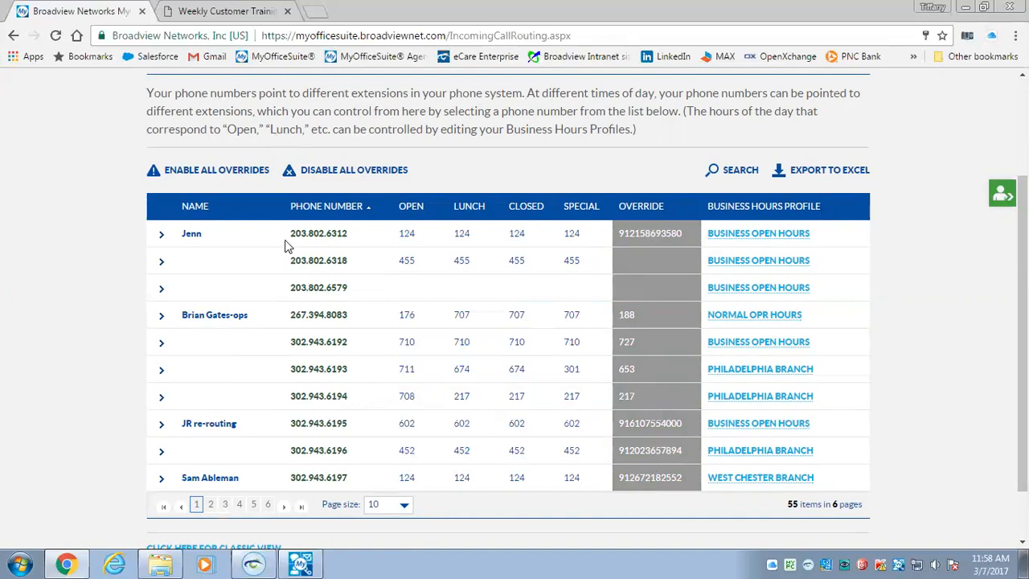
Highlight the first row's phone number and override number in the routing table
{"action": "left_click_drag", "start_coordinate": [290, 233], "coordinate": [425, 235]}
{"action": "left_click", "coordinate": [435, 239]}
{"action": "left_click_drag", "start_coordinate": [348, 239], "coordinate": [288, 241]}
{"action": "left_click_drag", "start_coordinate": [616, 238], "coordinate": [670, 240]}
{"action": "left_click", "coordinate": [685, 233]}
Enable overrides for all numbers, acknowledge the notice, then request disabling them all
{"action": "left_click", "coordinate": [215, 171]}
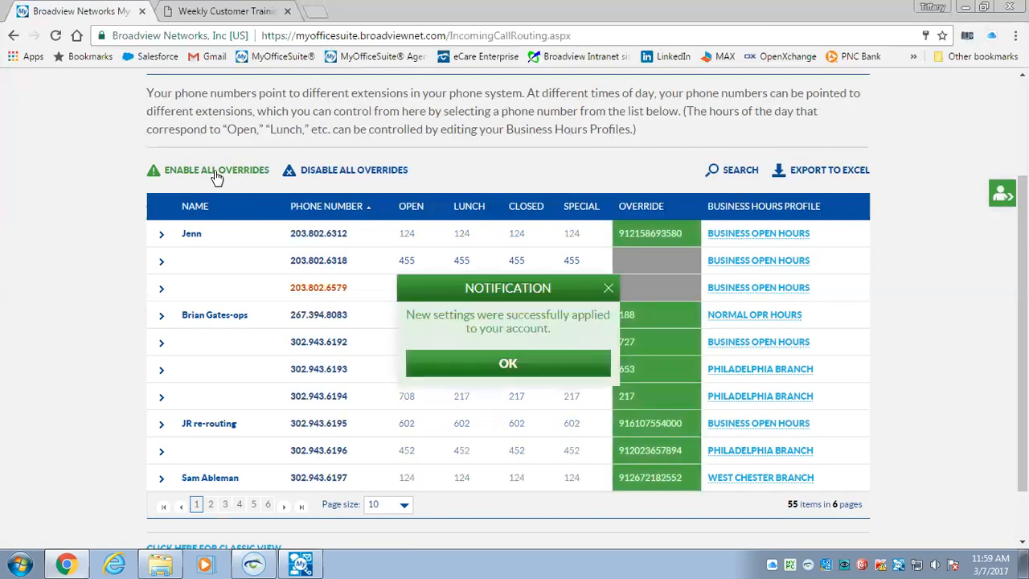
{"action": "left_click", "coordinate": [502, 366]}
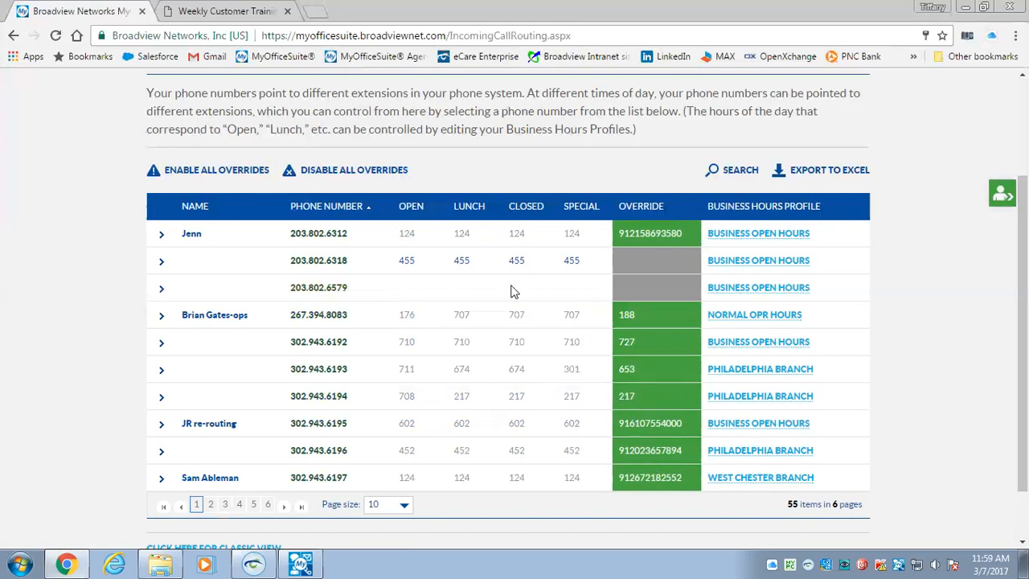
{"action": "left_click", "coordinate": [344, 171]}
Confirm Yes in the Disable All Overrides dialog and acknowledge the success notice
{"action": "left_click", "coordinate": [434, 349]}
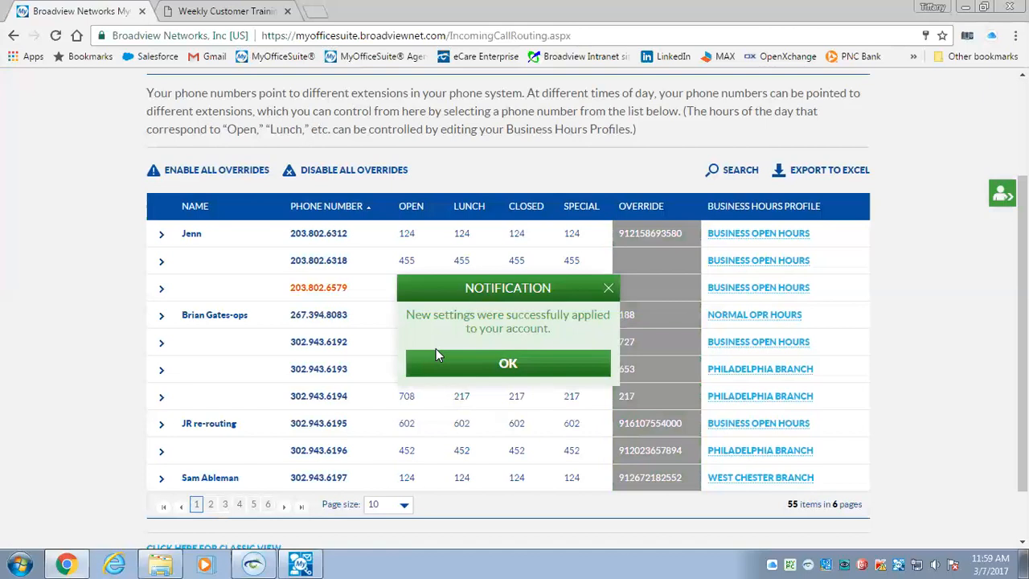
{"action": "left_click", "coordinate": [516, 366]}
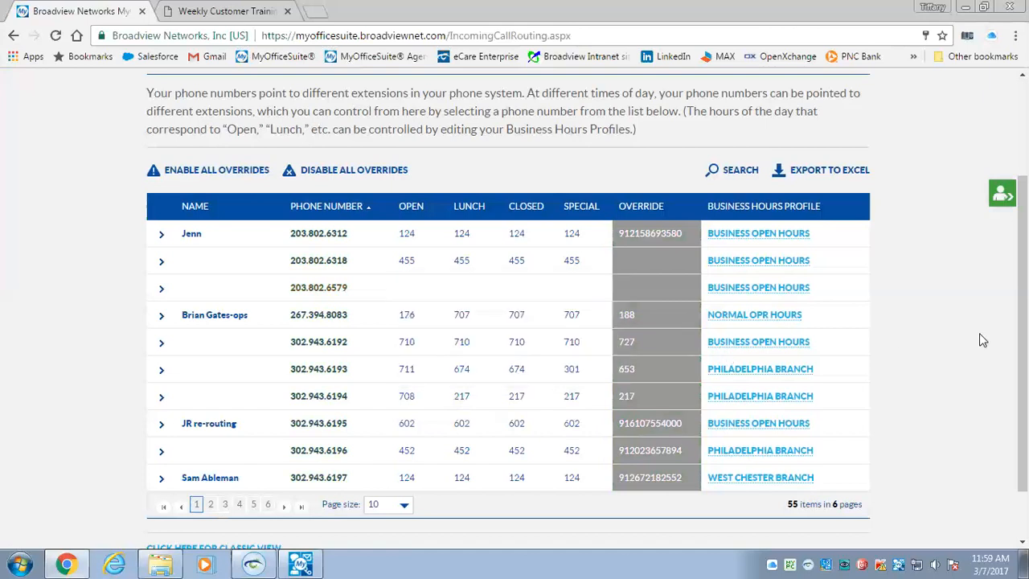